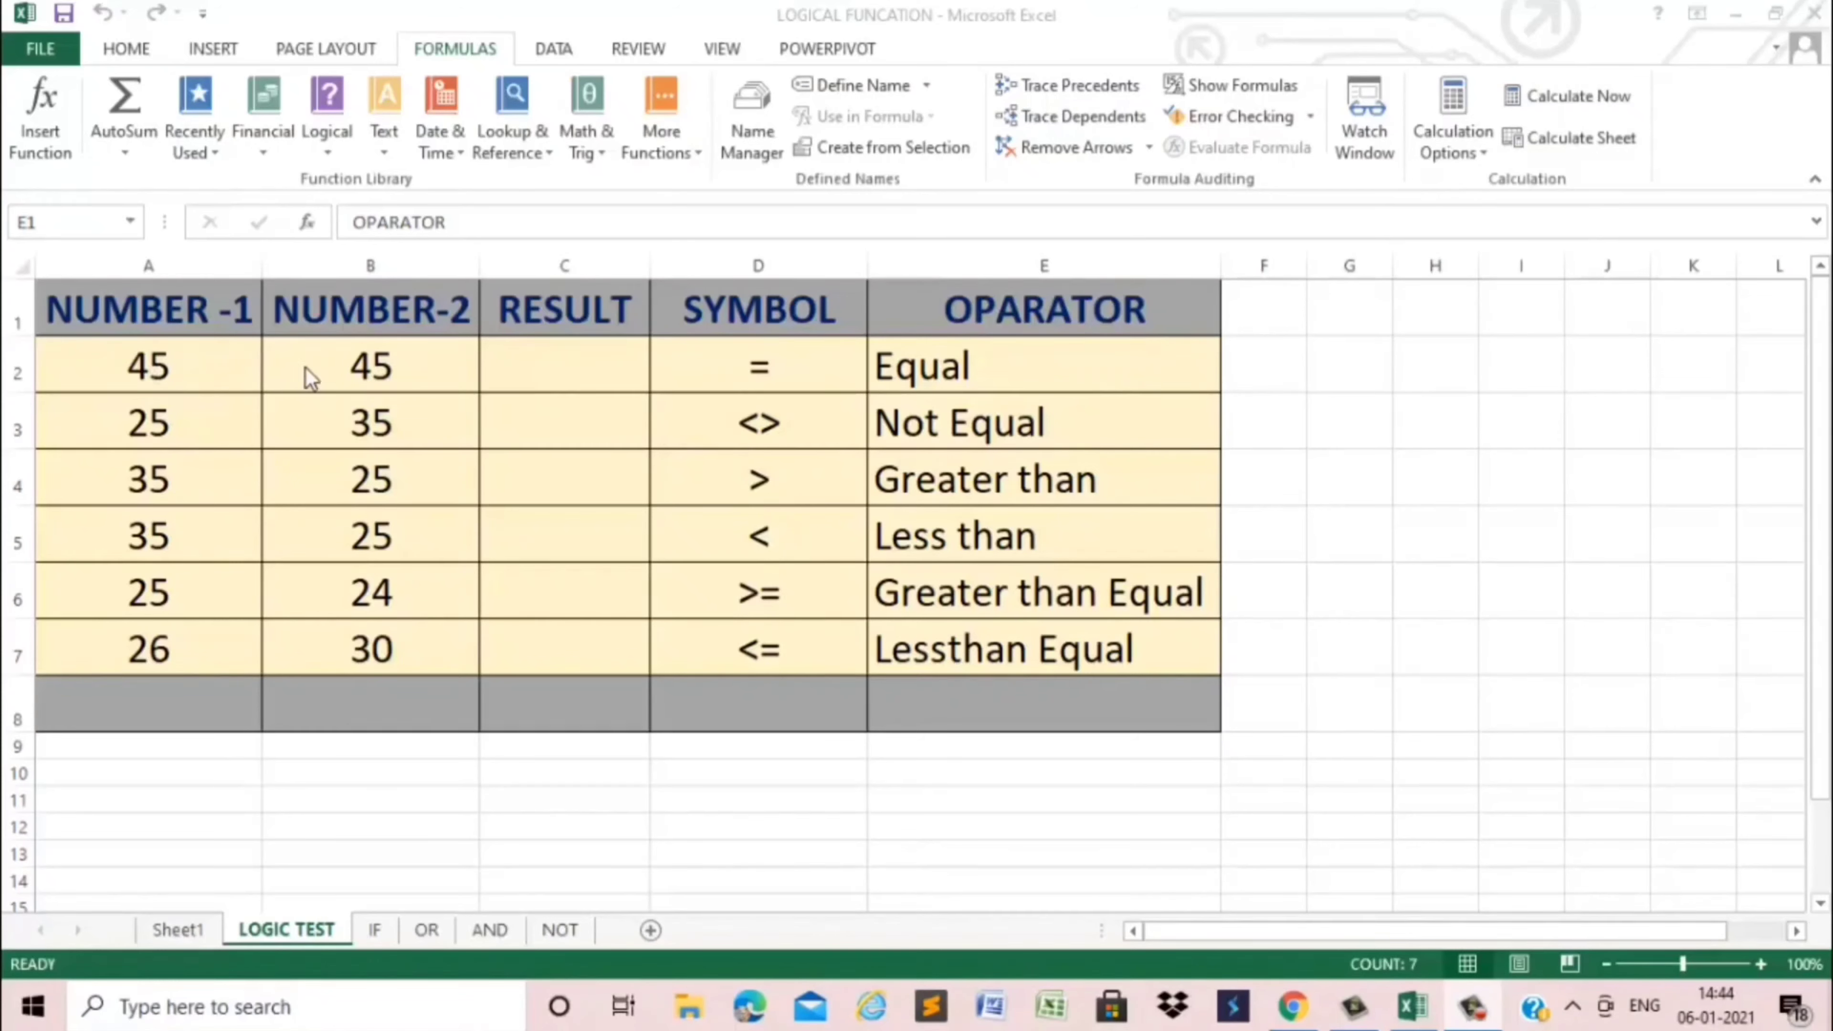
Step: Select the first RESULT cell, C2, beside the matching 45/45 and 25/25 pairs
click(561, 368)
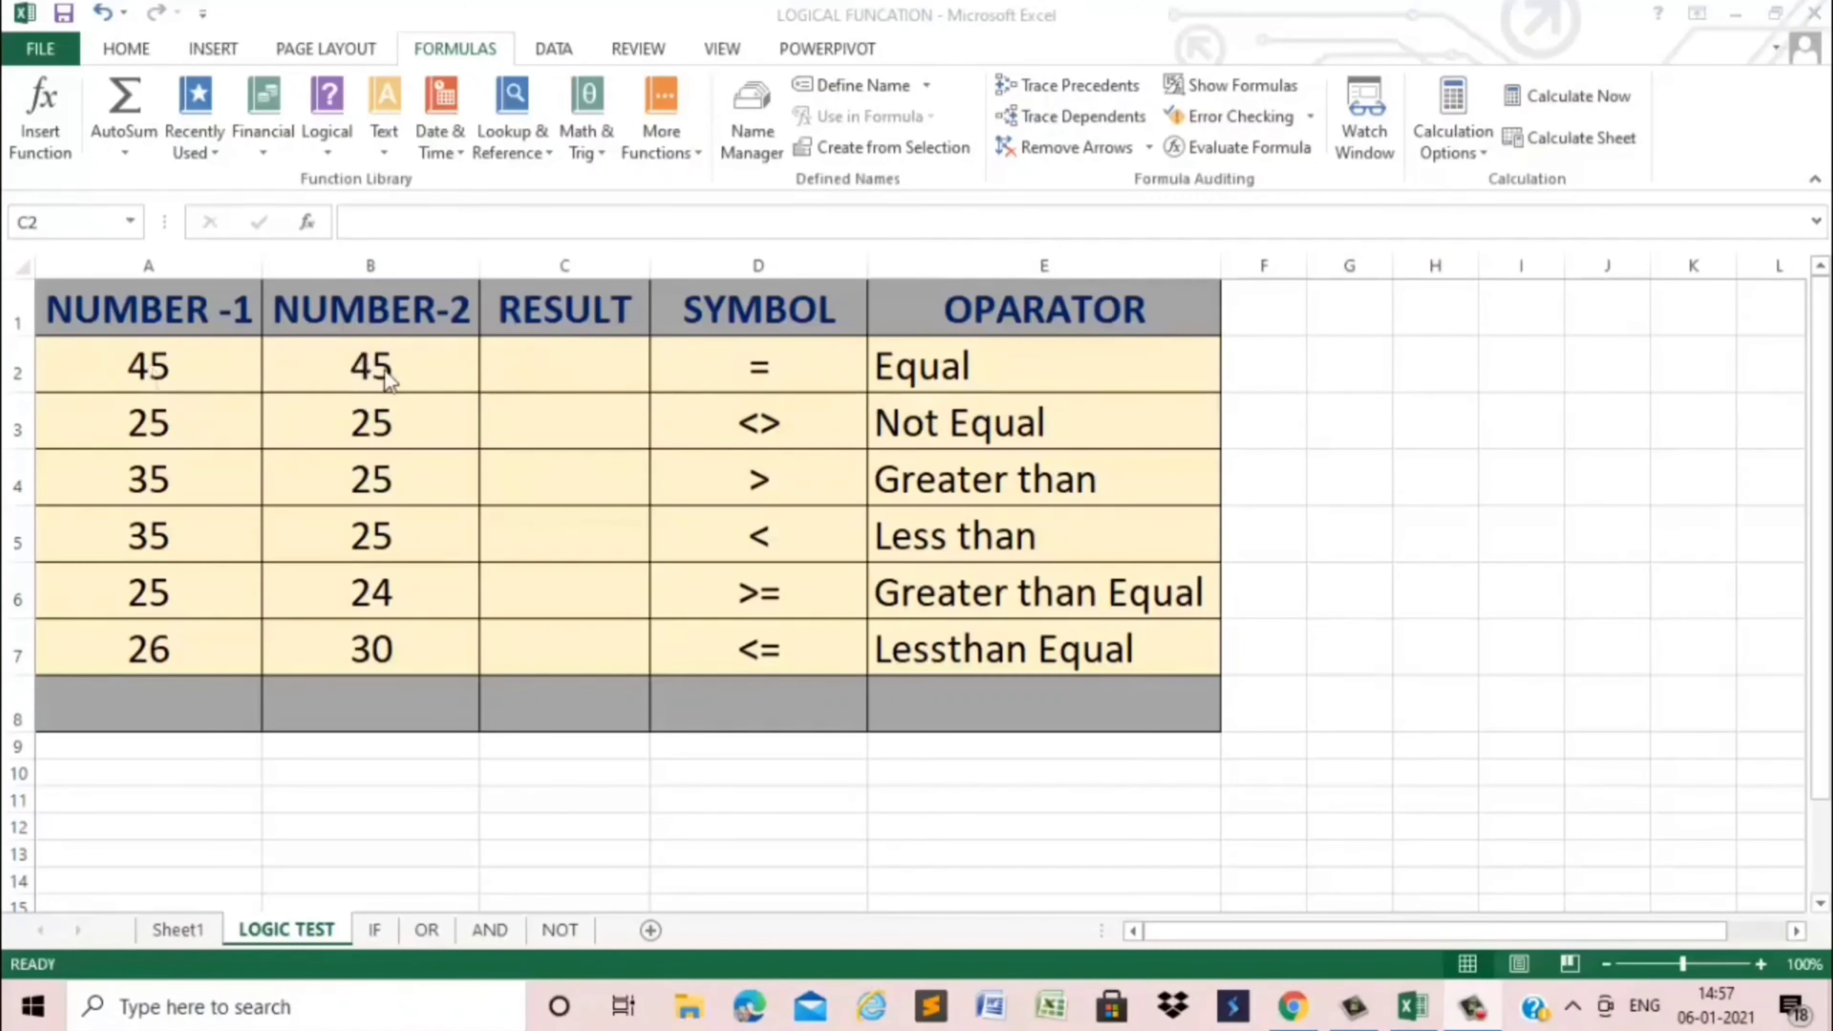
click(545, 379)
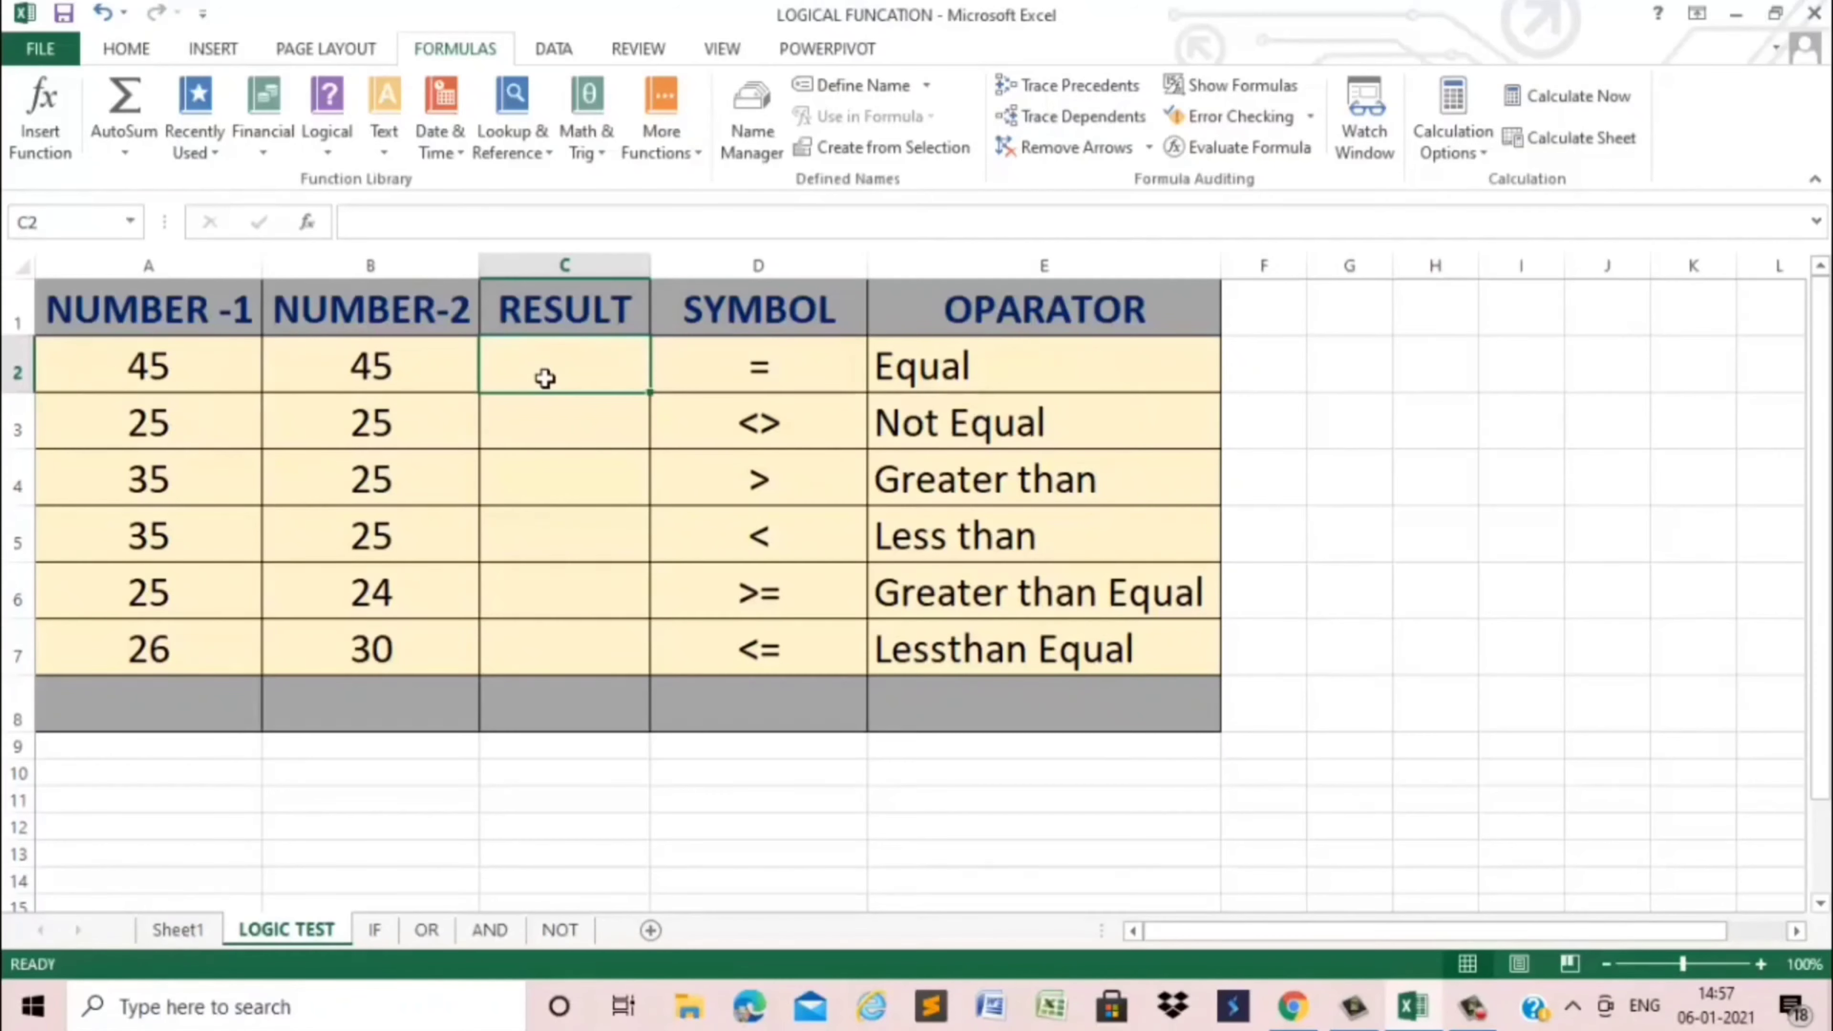
Step: Enter the equality test =A2=B2 in C2
double_click(545, 379)
text(=)
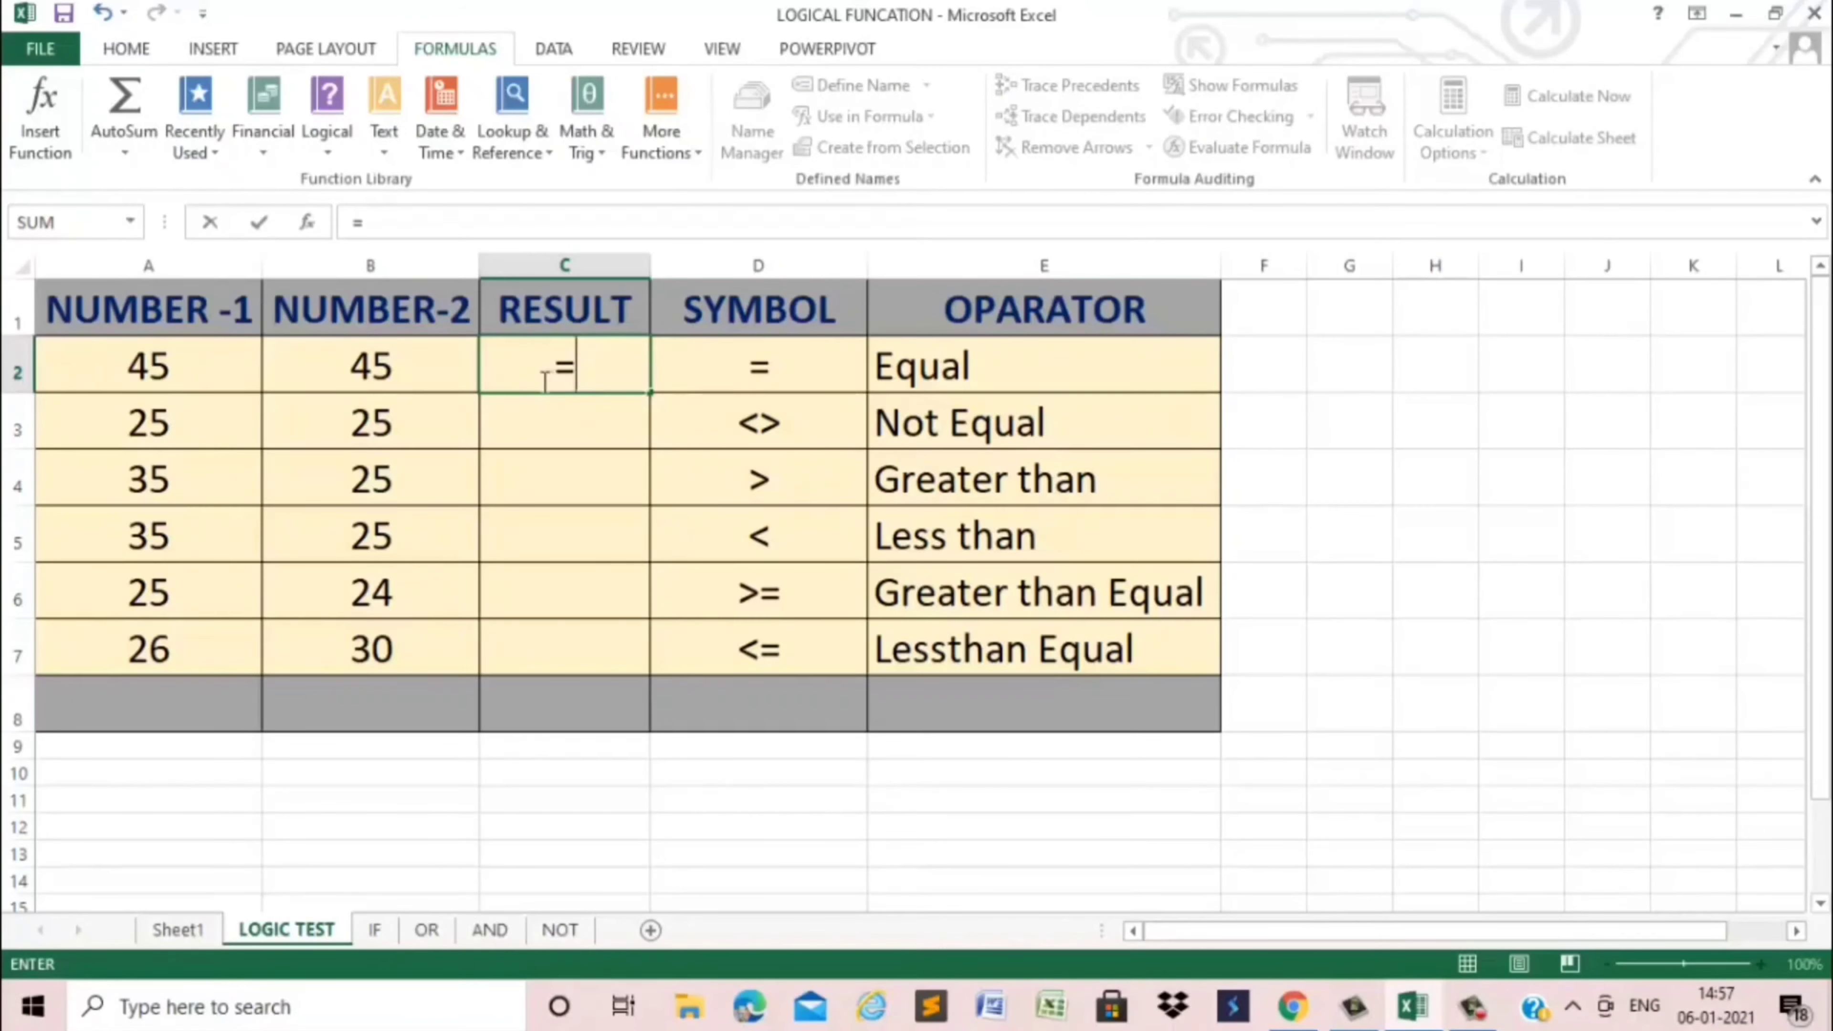
click(204, 372)
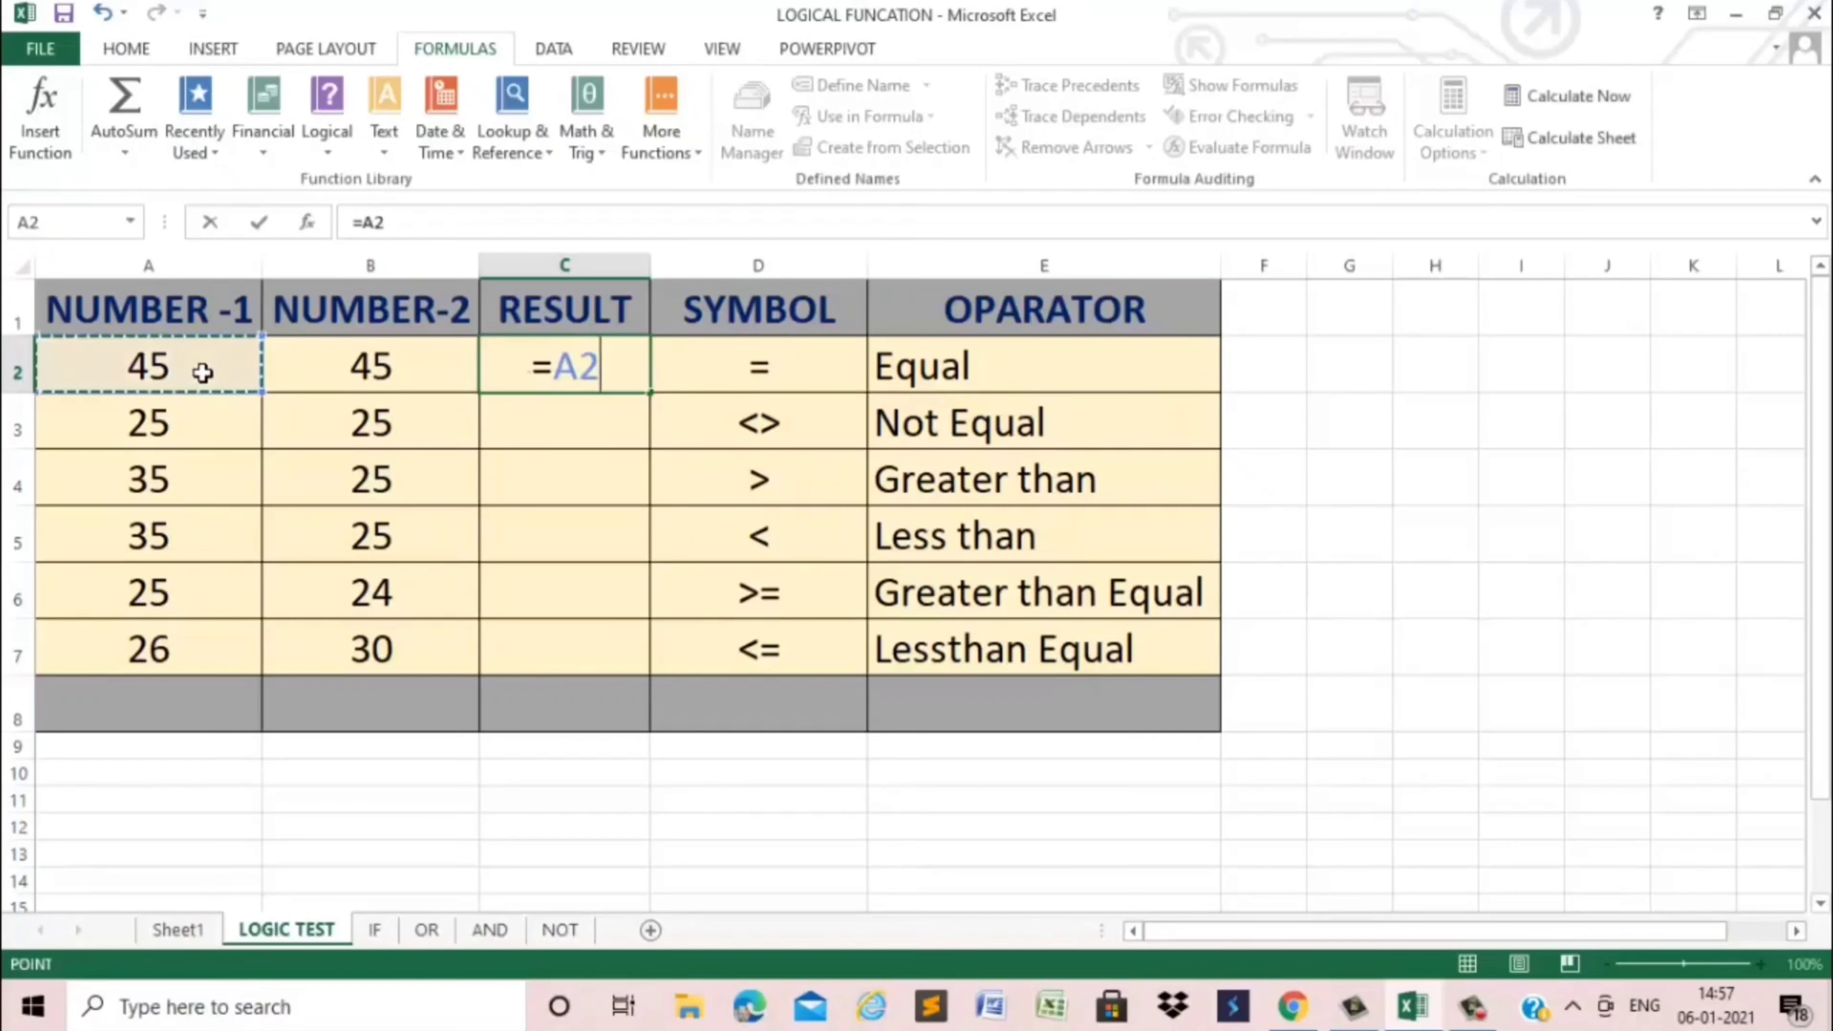
text(=)
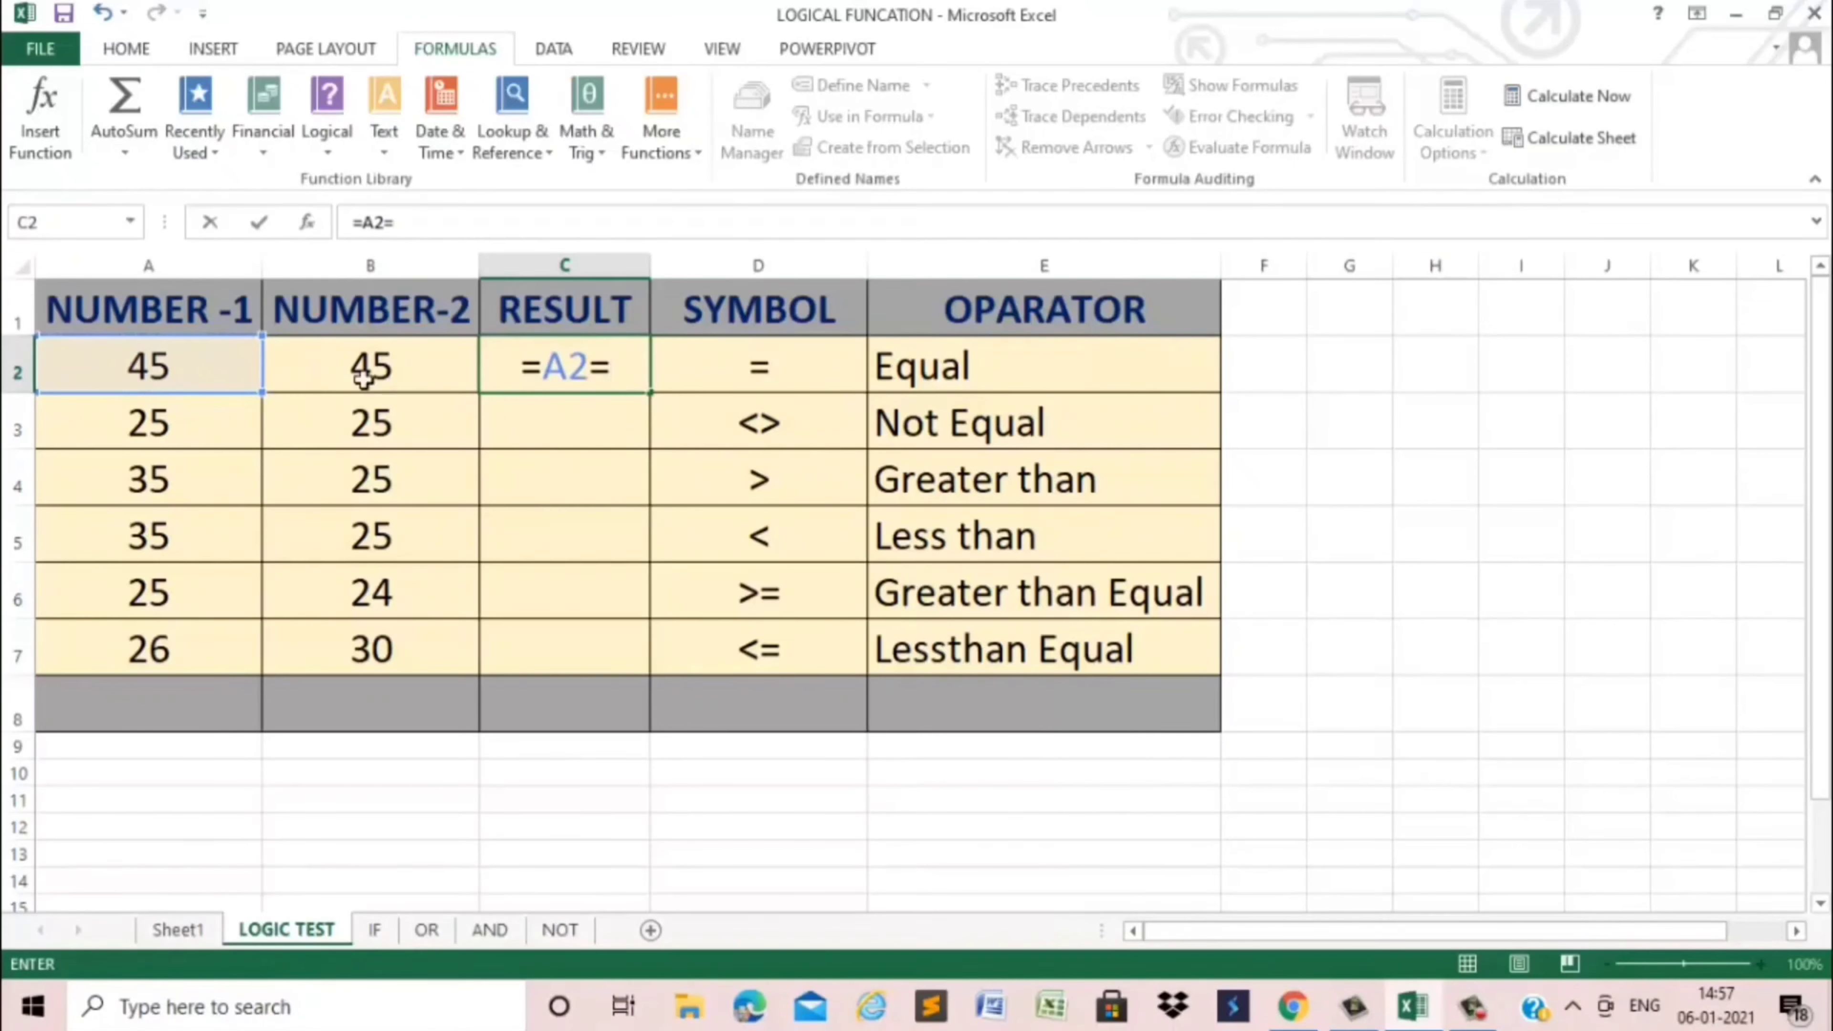
click(429, 369)
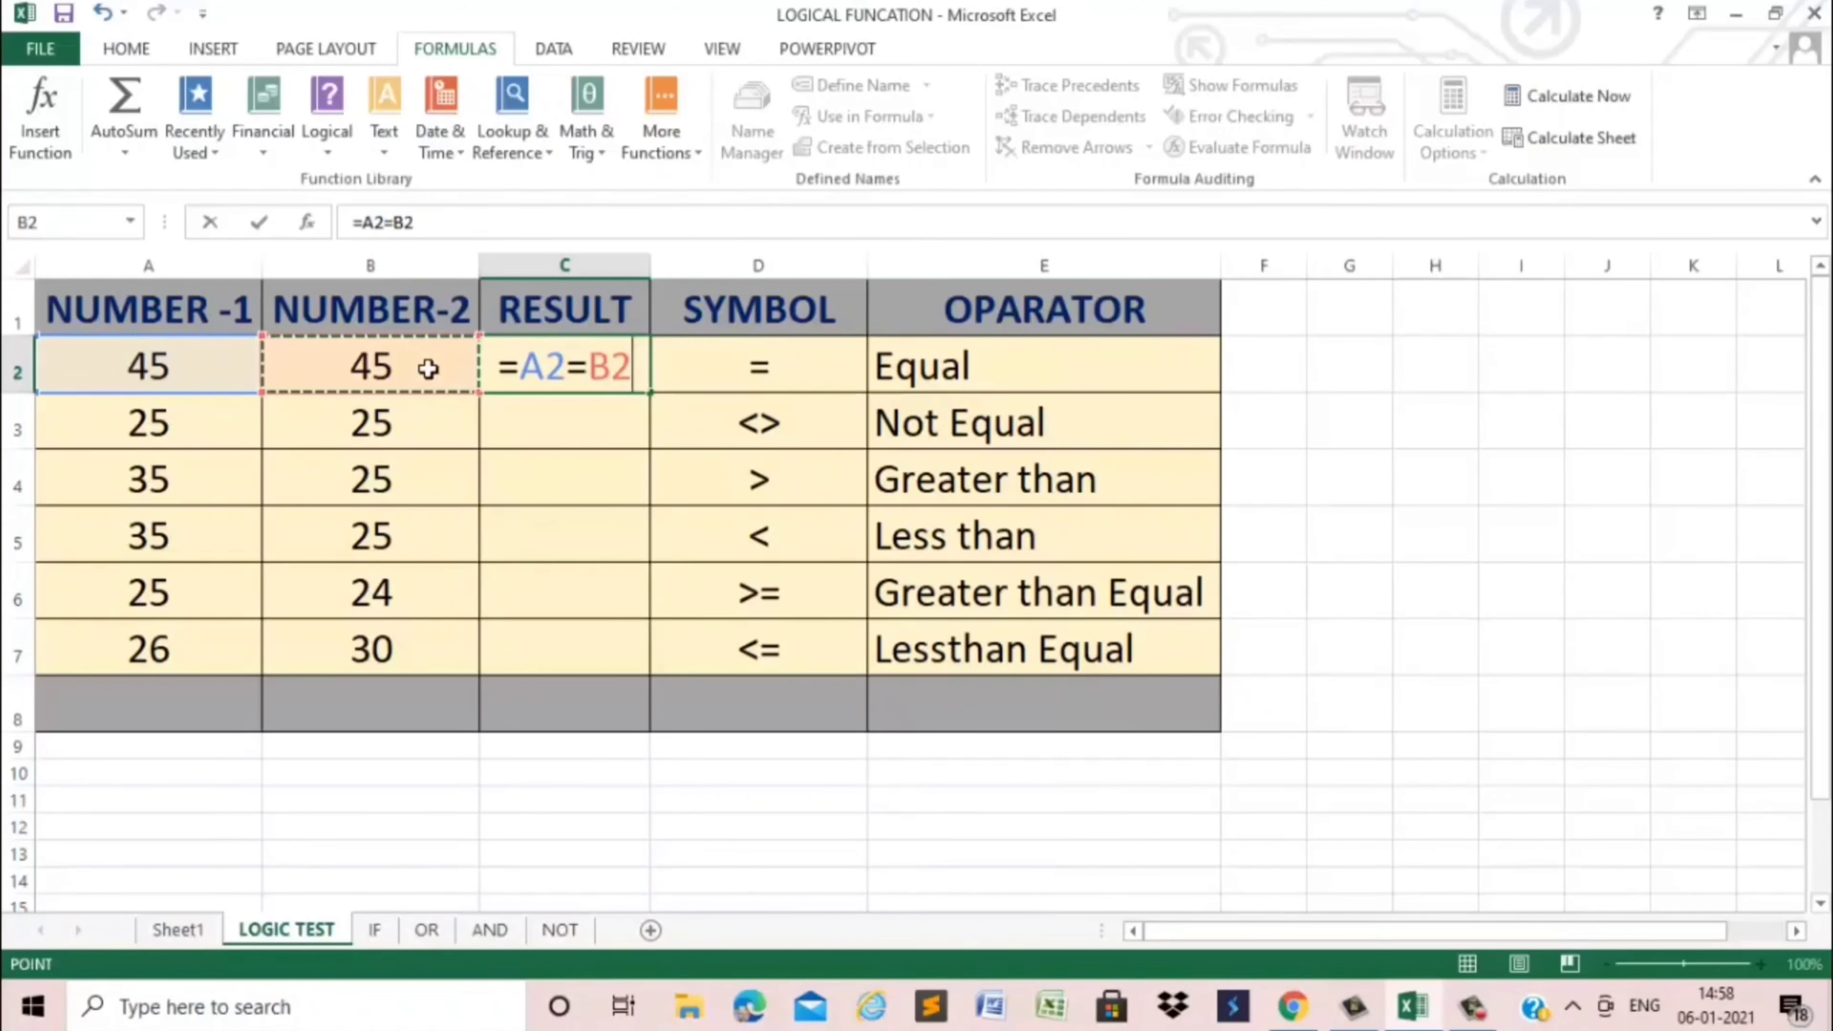
key(Return)
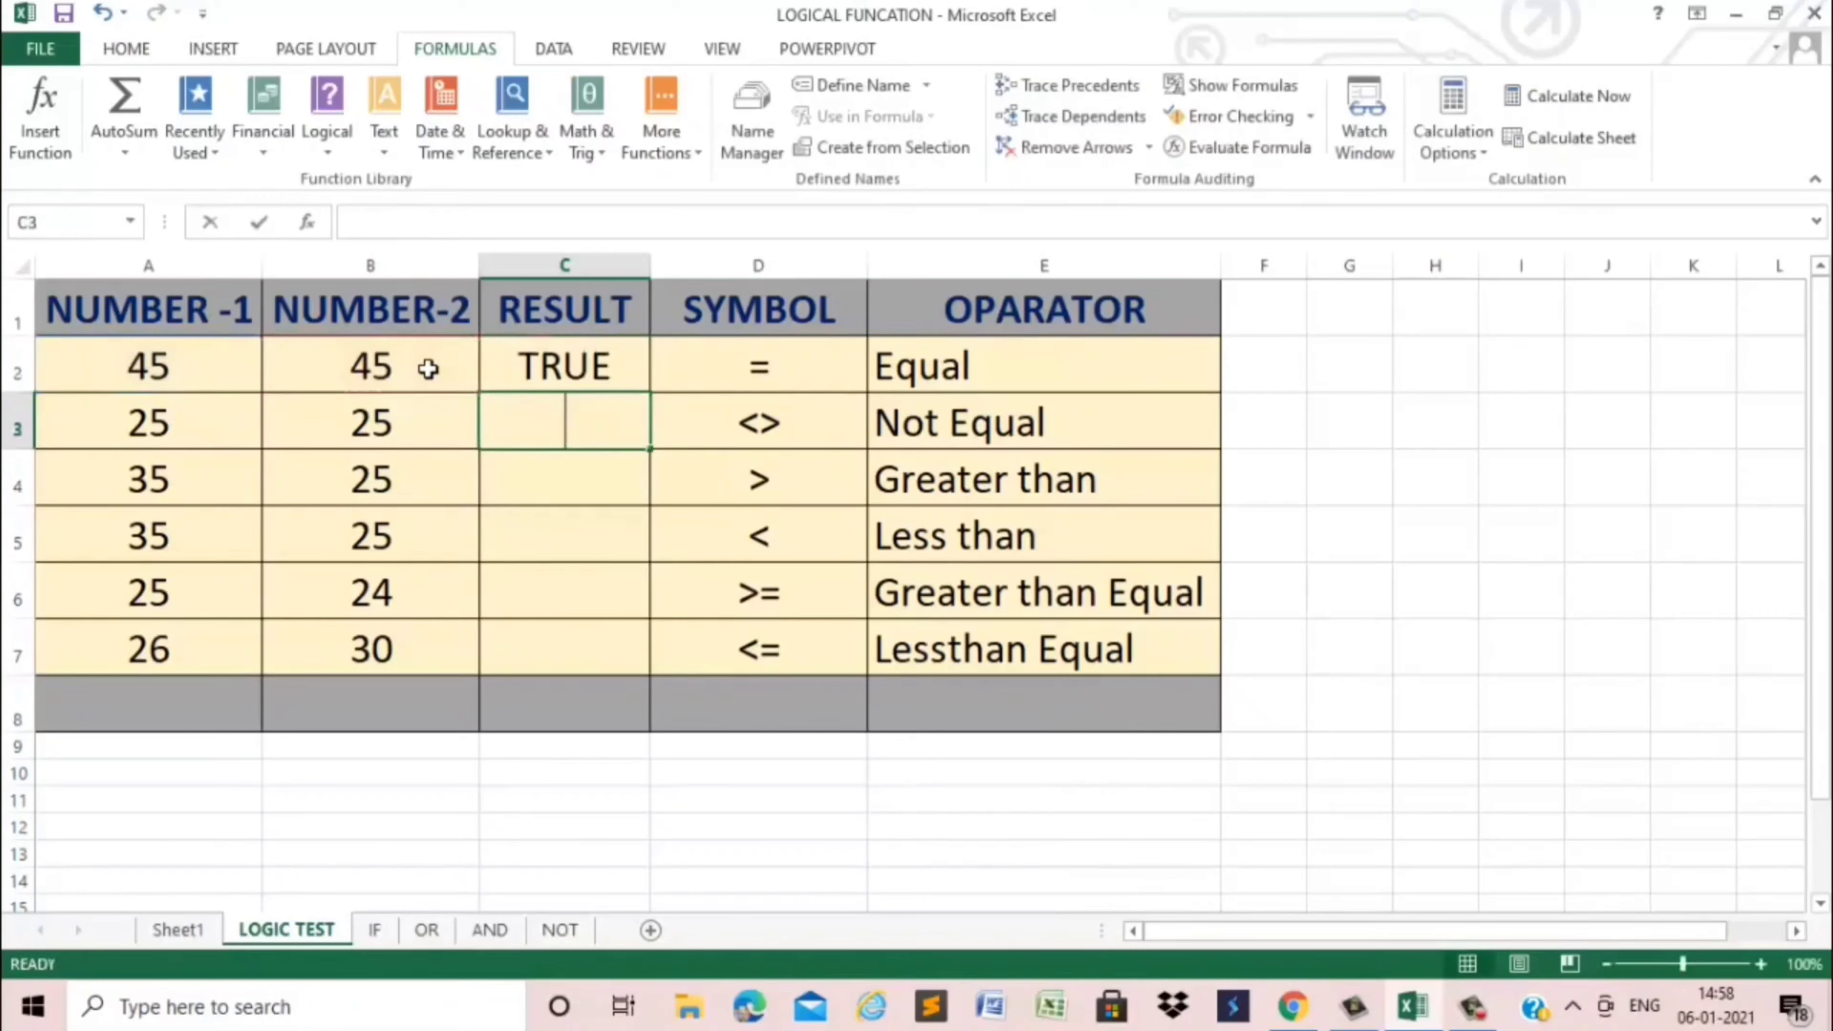
Step: Enter the not-equal test =A3<>B3 in C3
text(=)
click(188, 427)
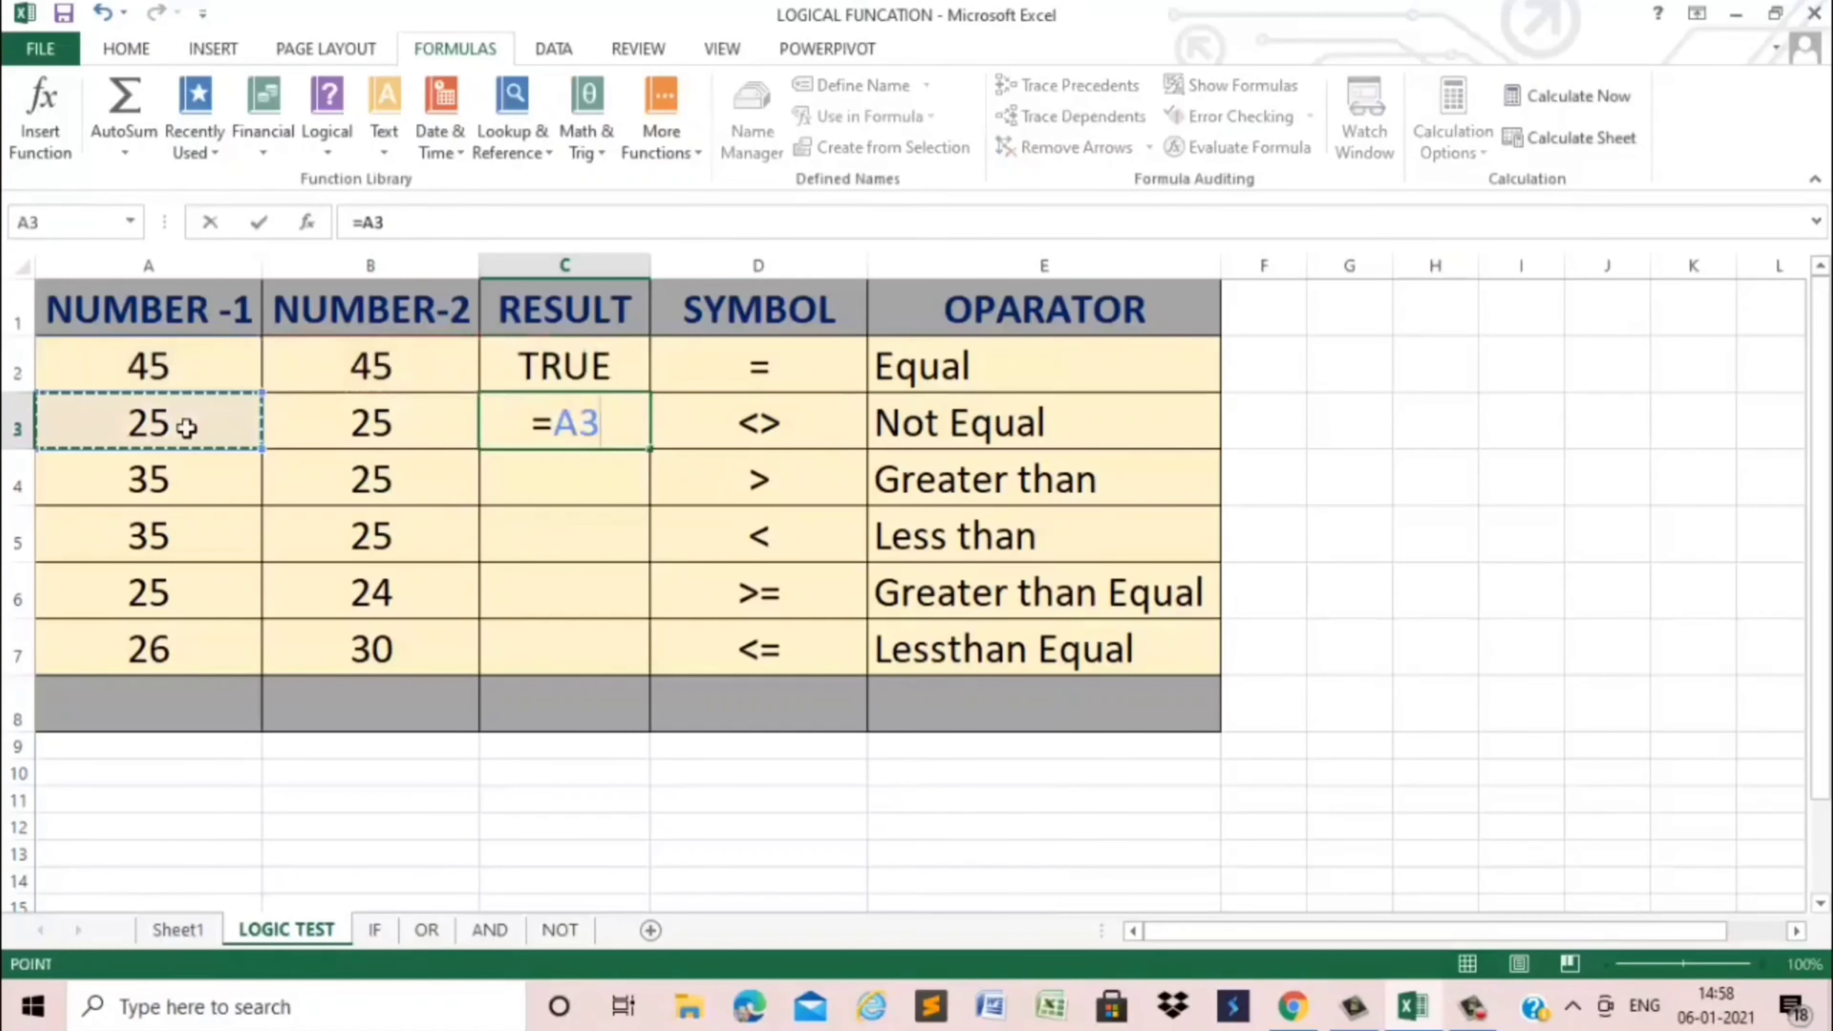
text(<>)
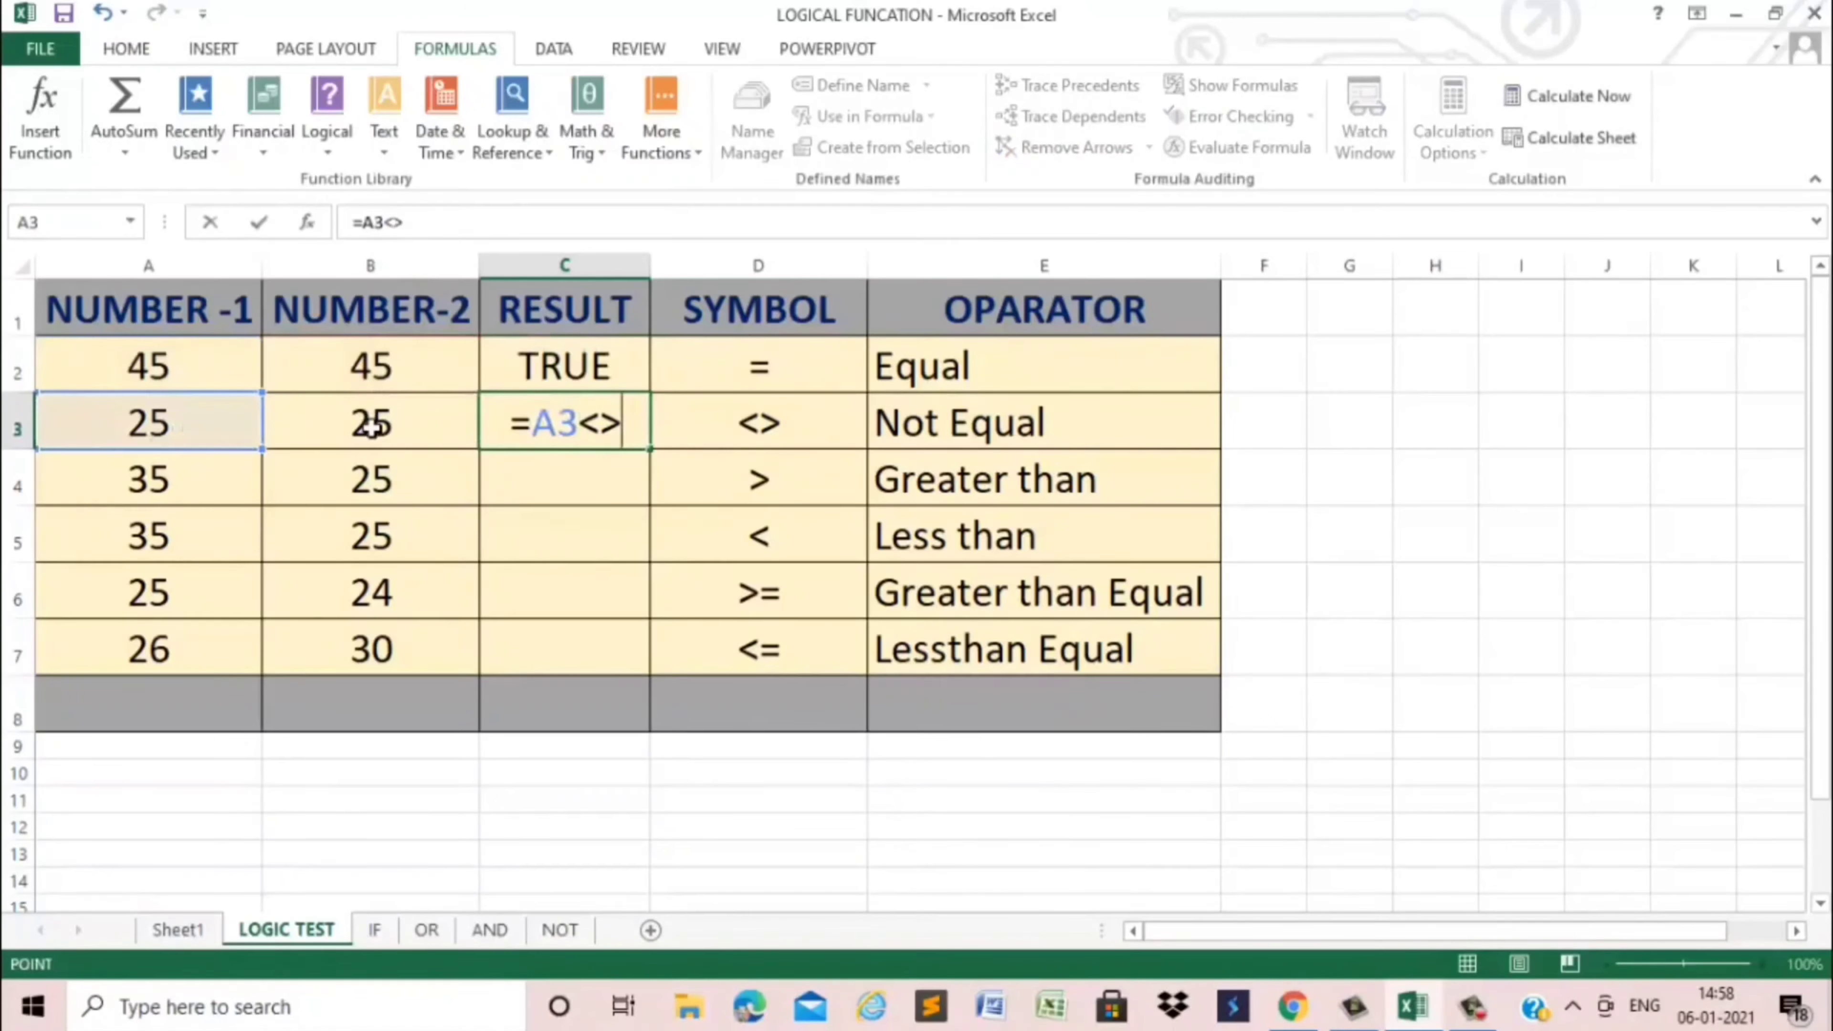
click(371, 427)
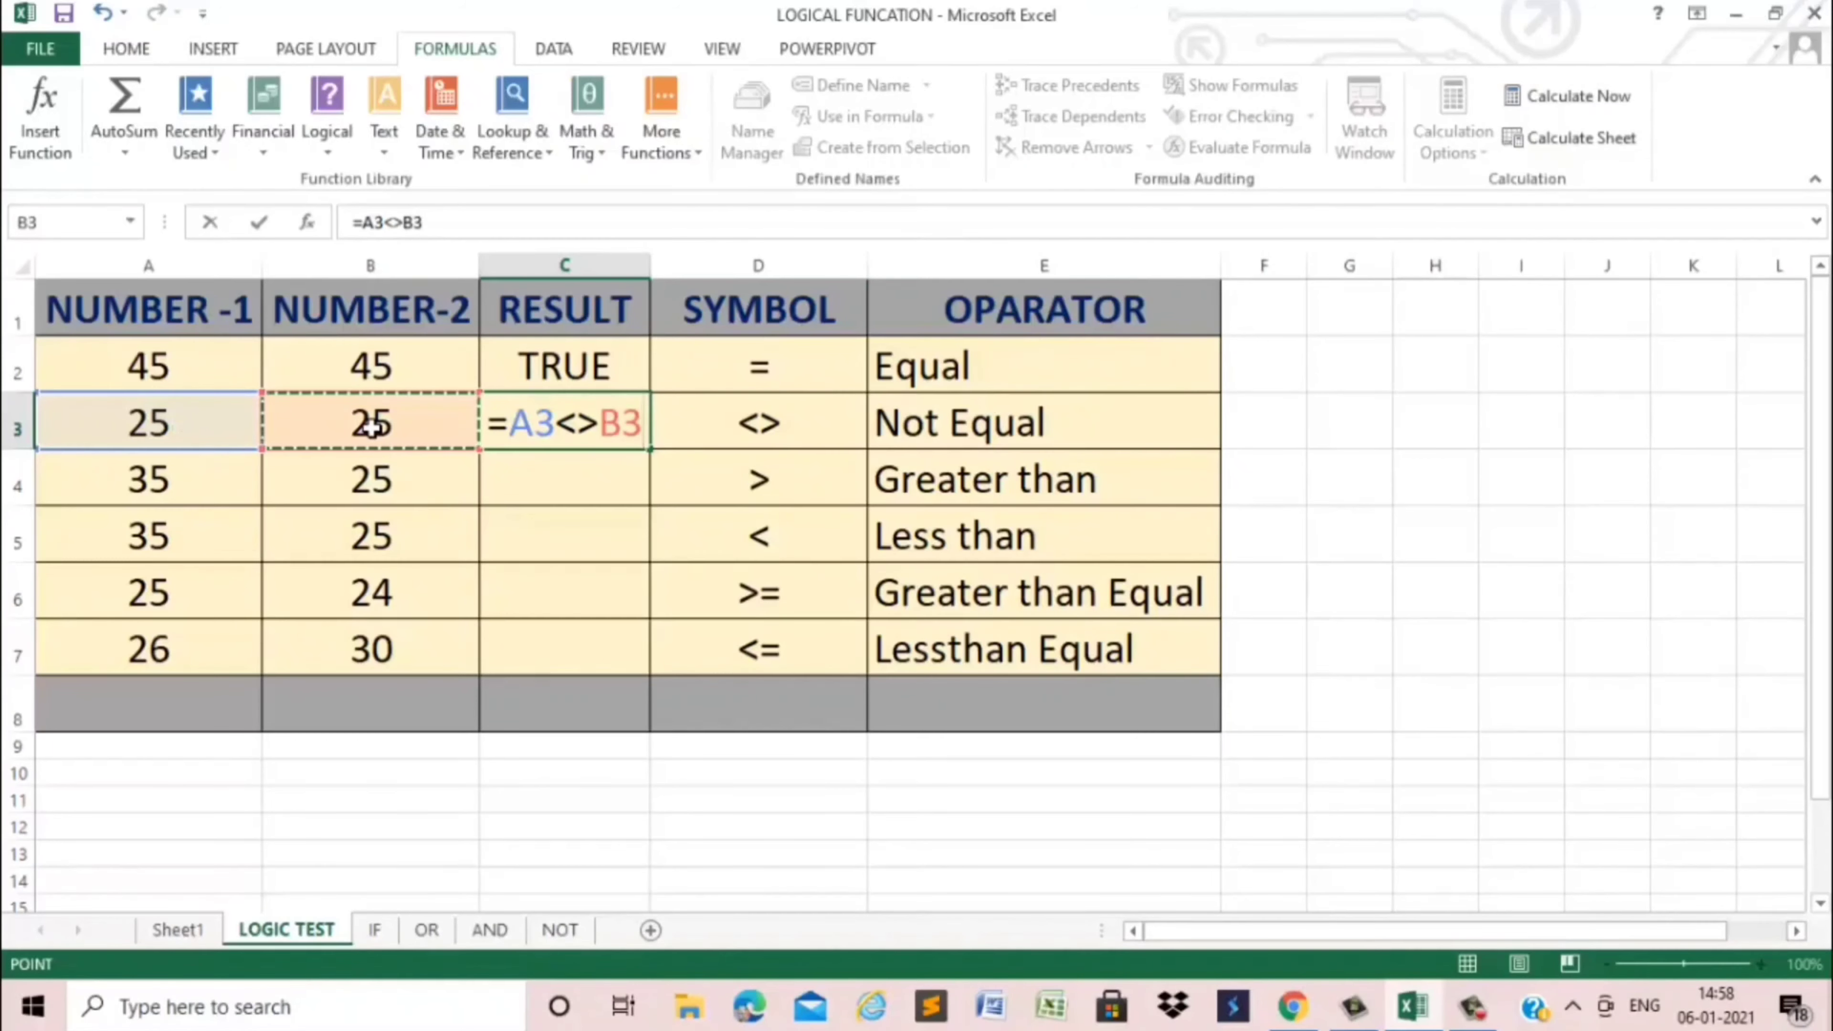
key(Return)
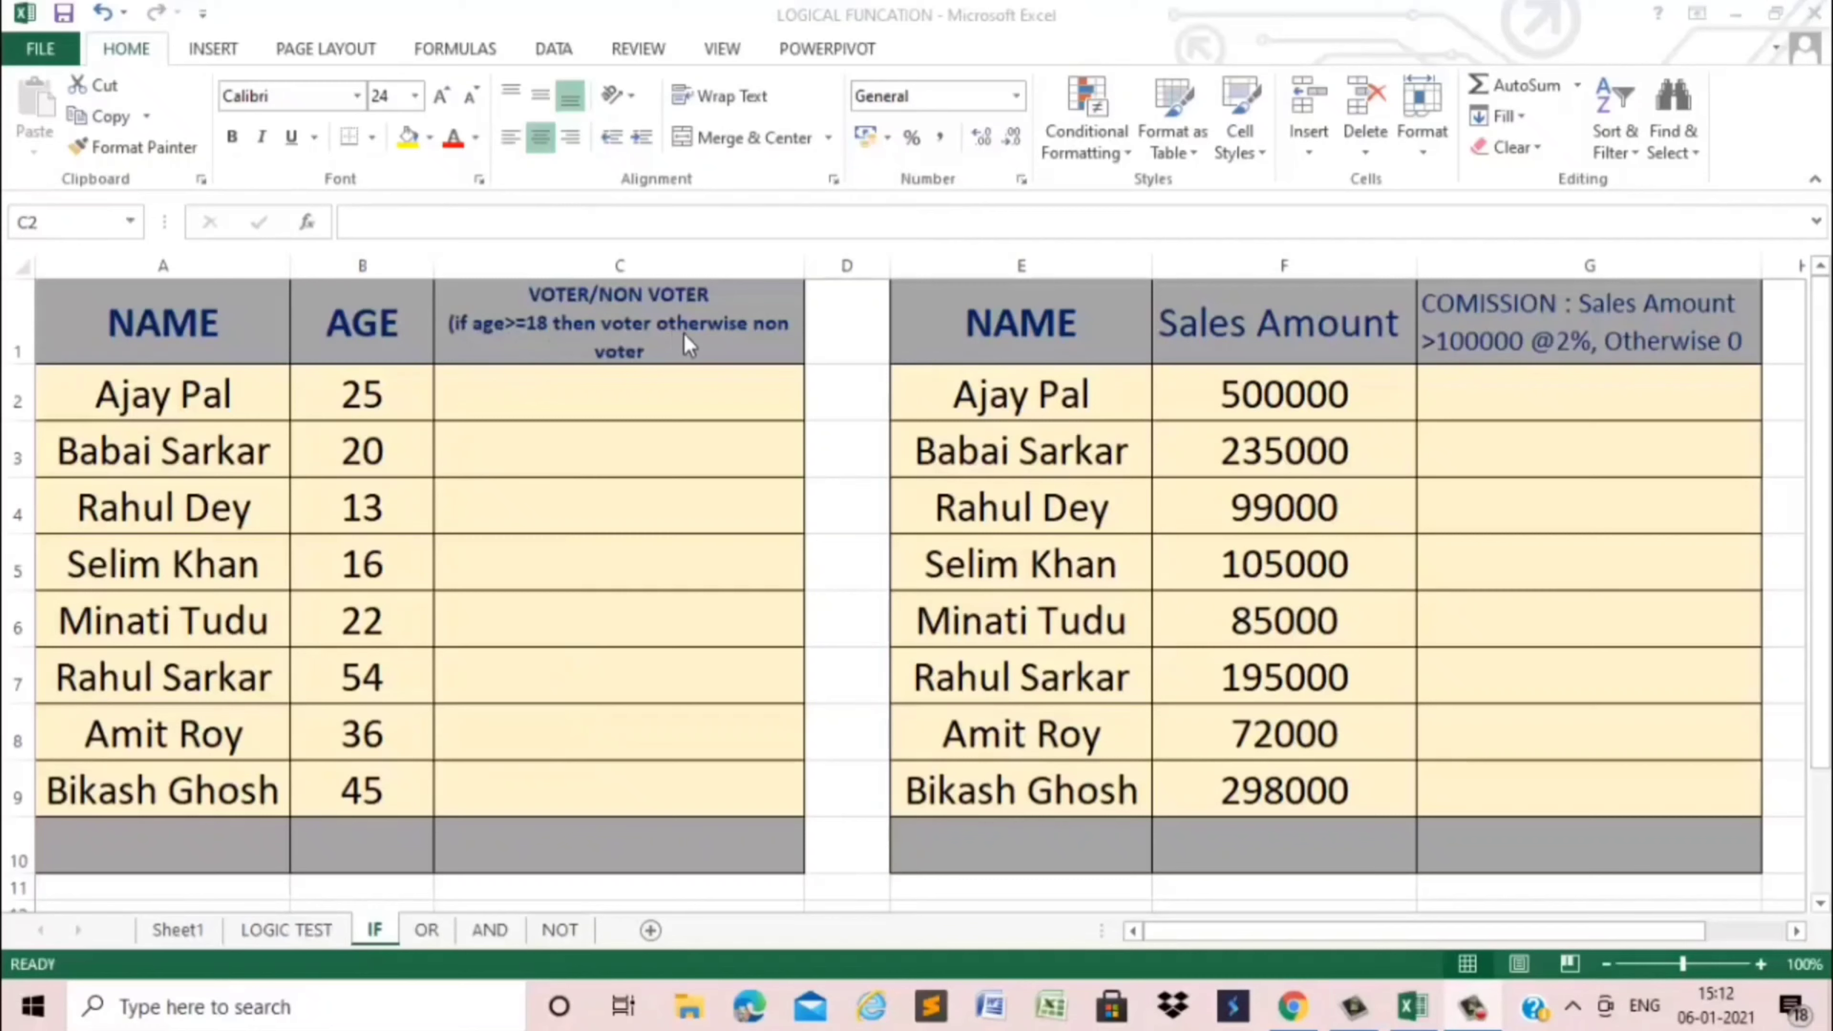
Step: Enter =IF(B2>=18,"voter","non voter") in C2 of the IF sheet
click(560, 401)
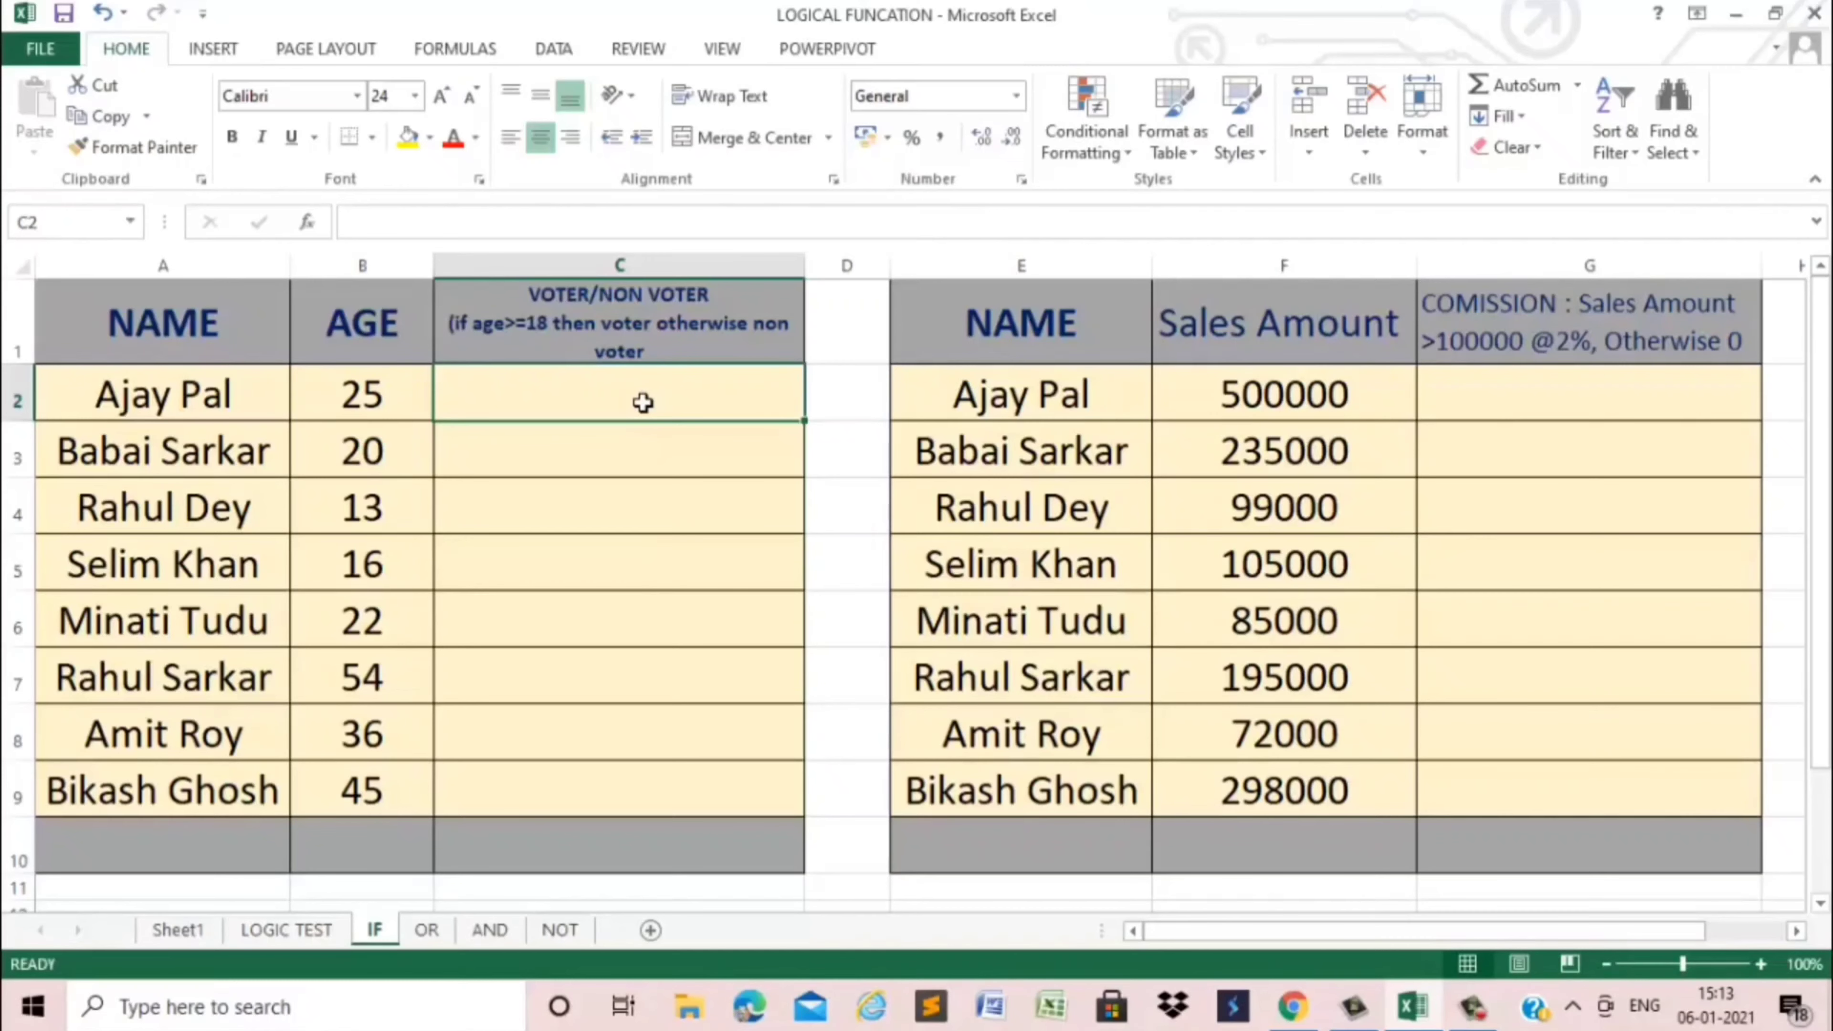
text(=if)
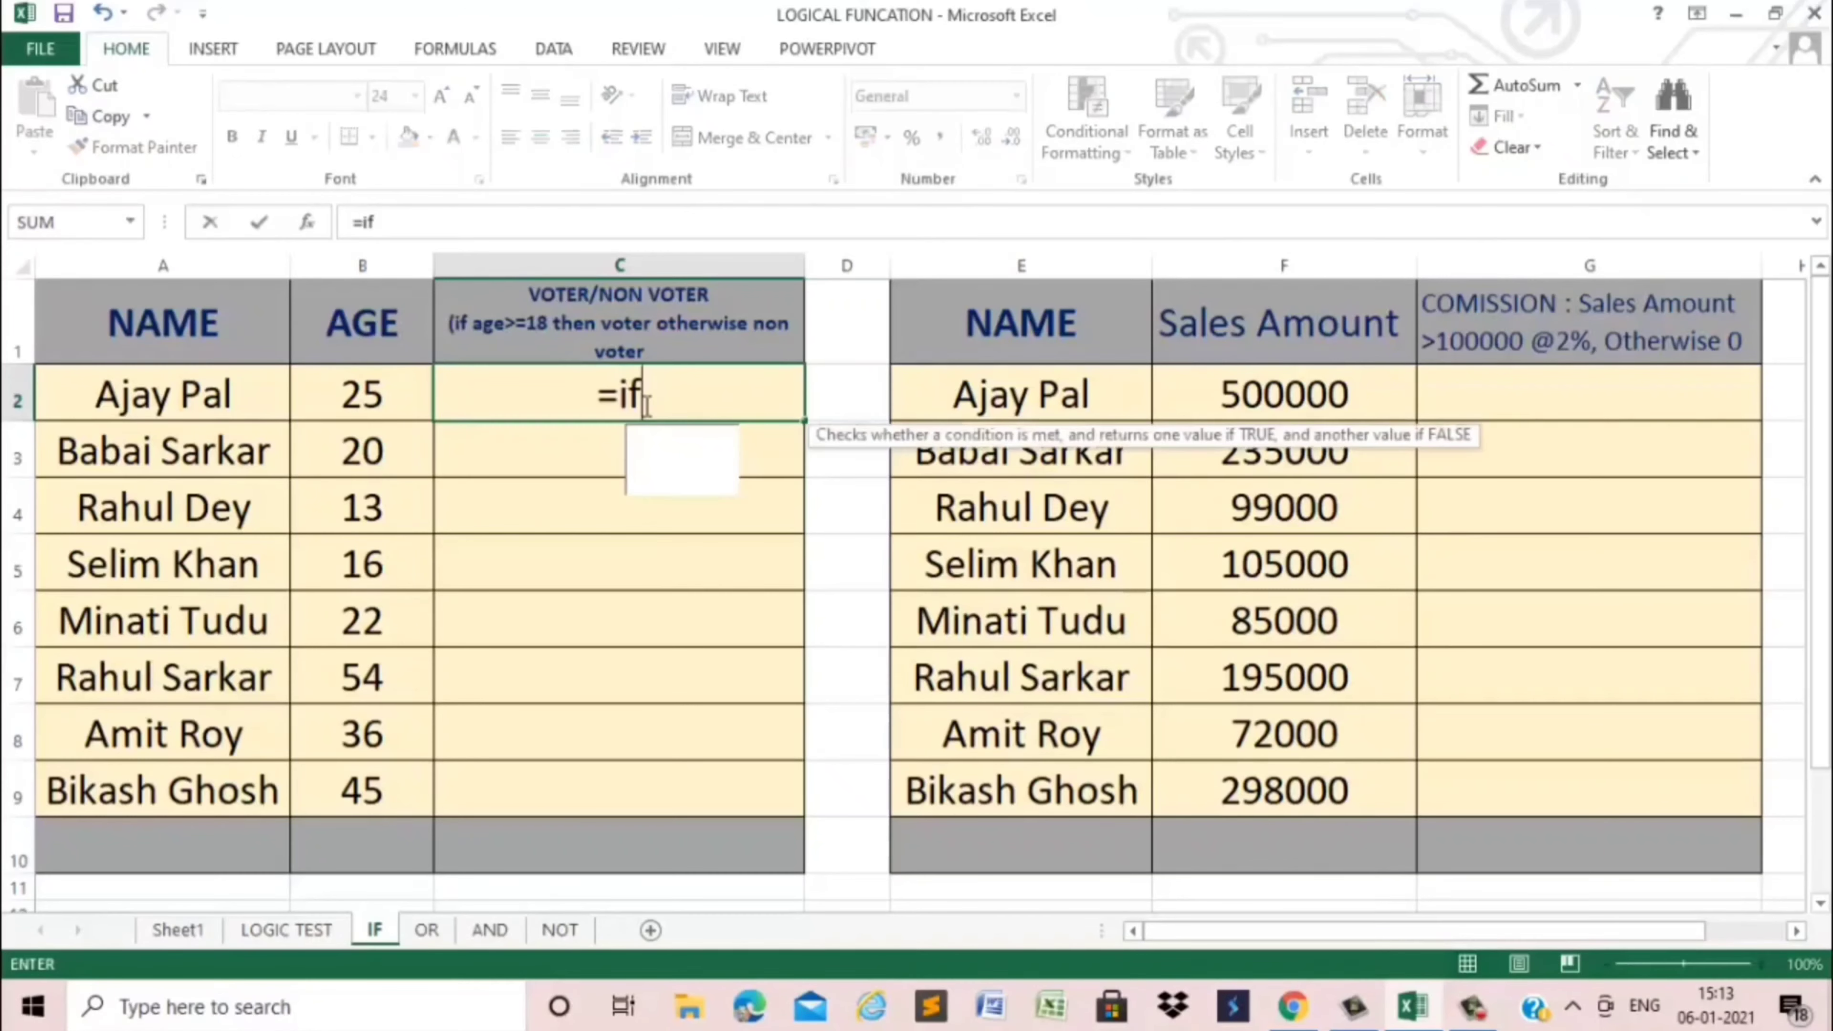
key(Tab)
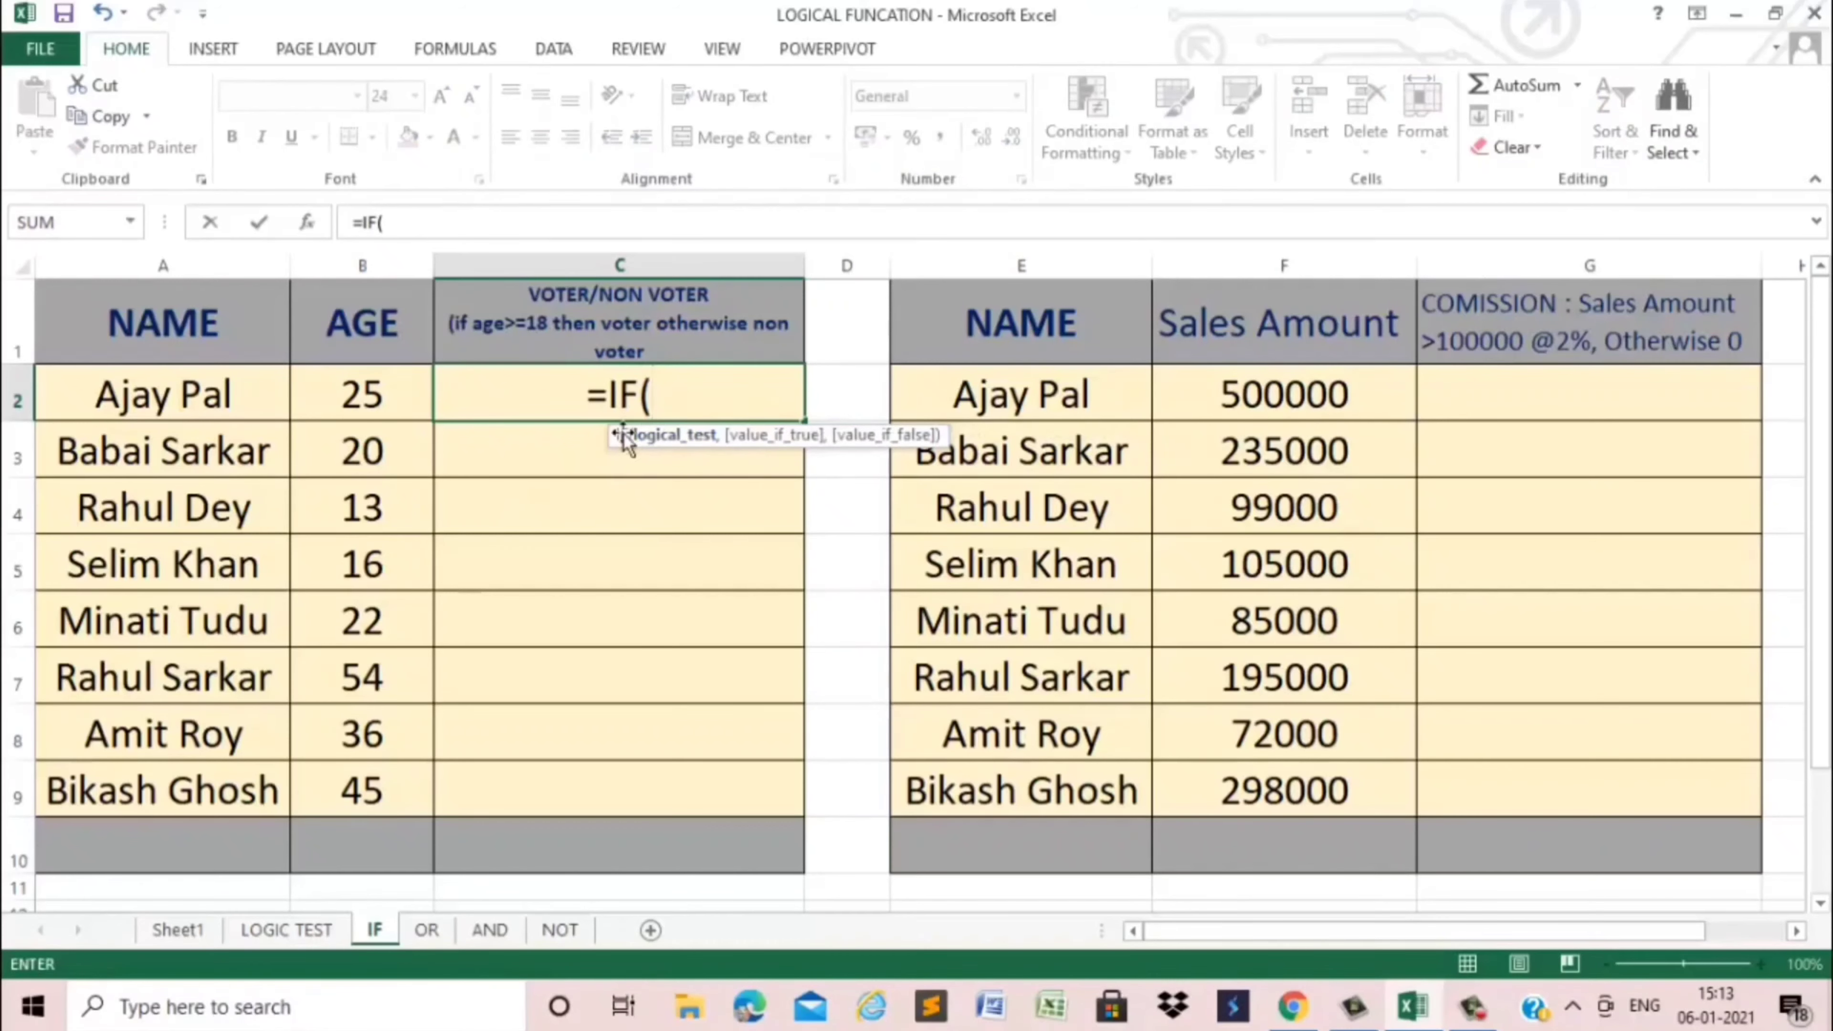
click(376, 397)
text(>=)
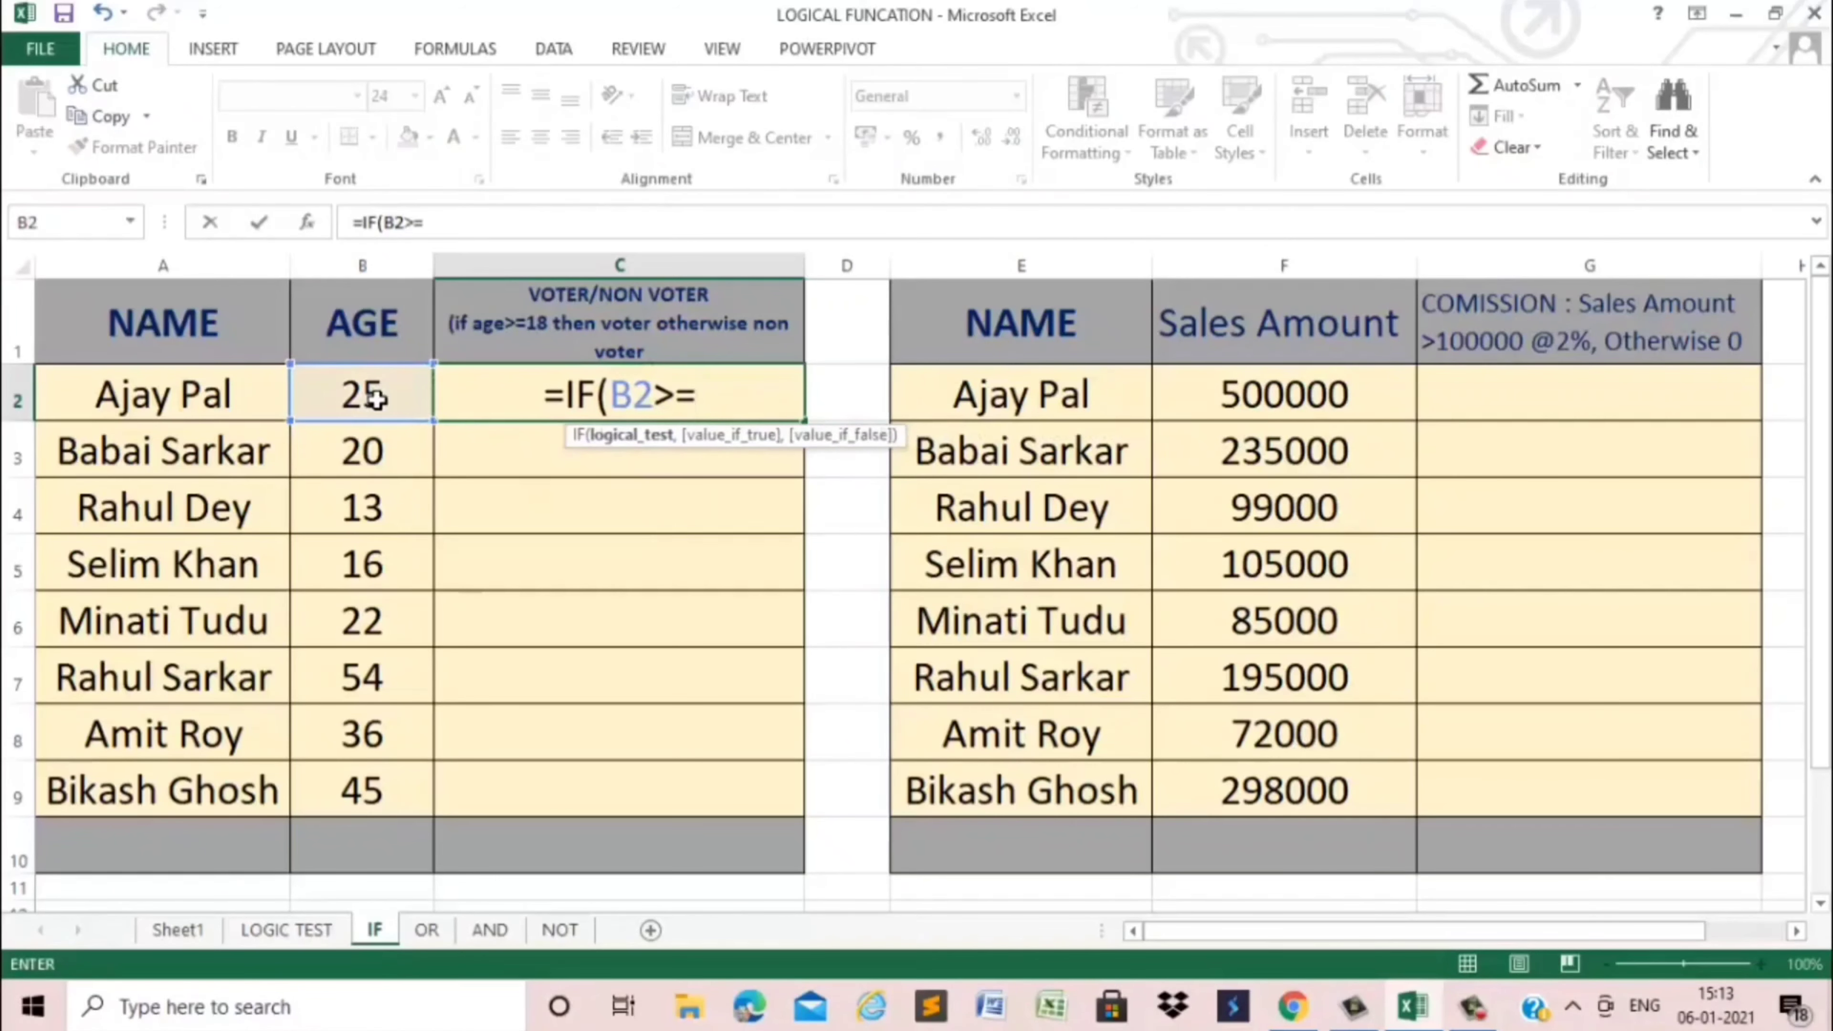
text(18,)
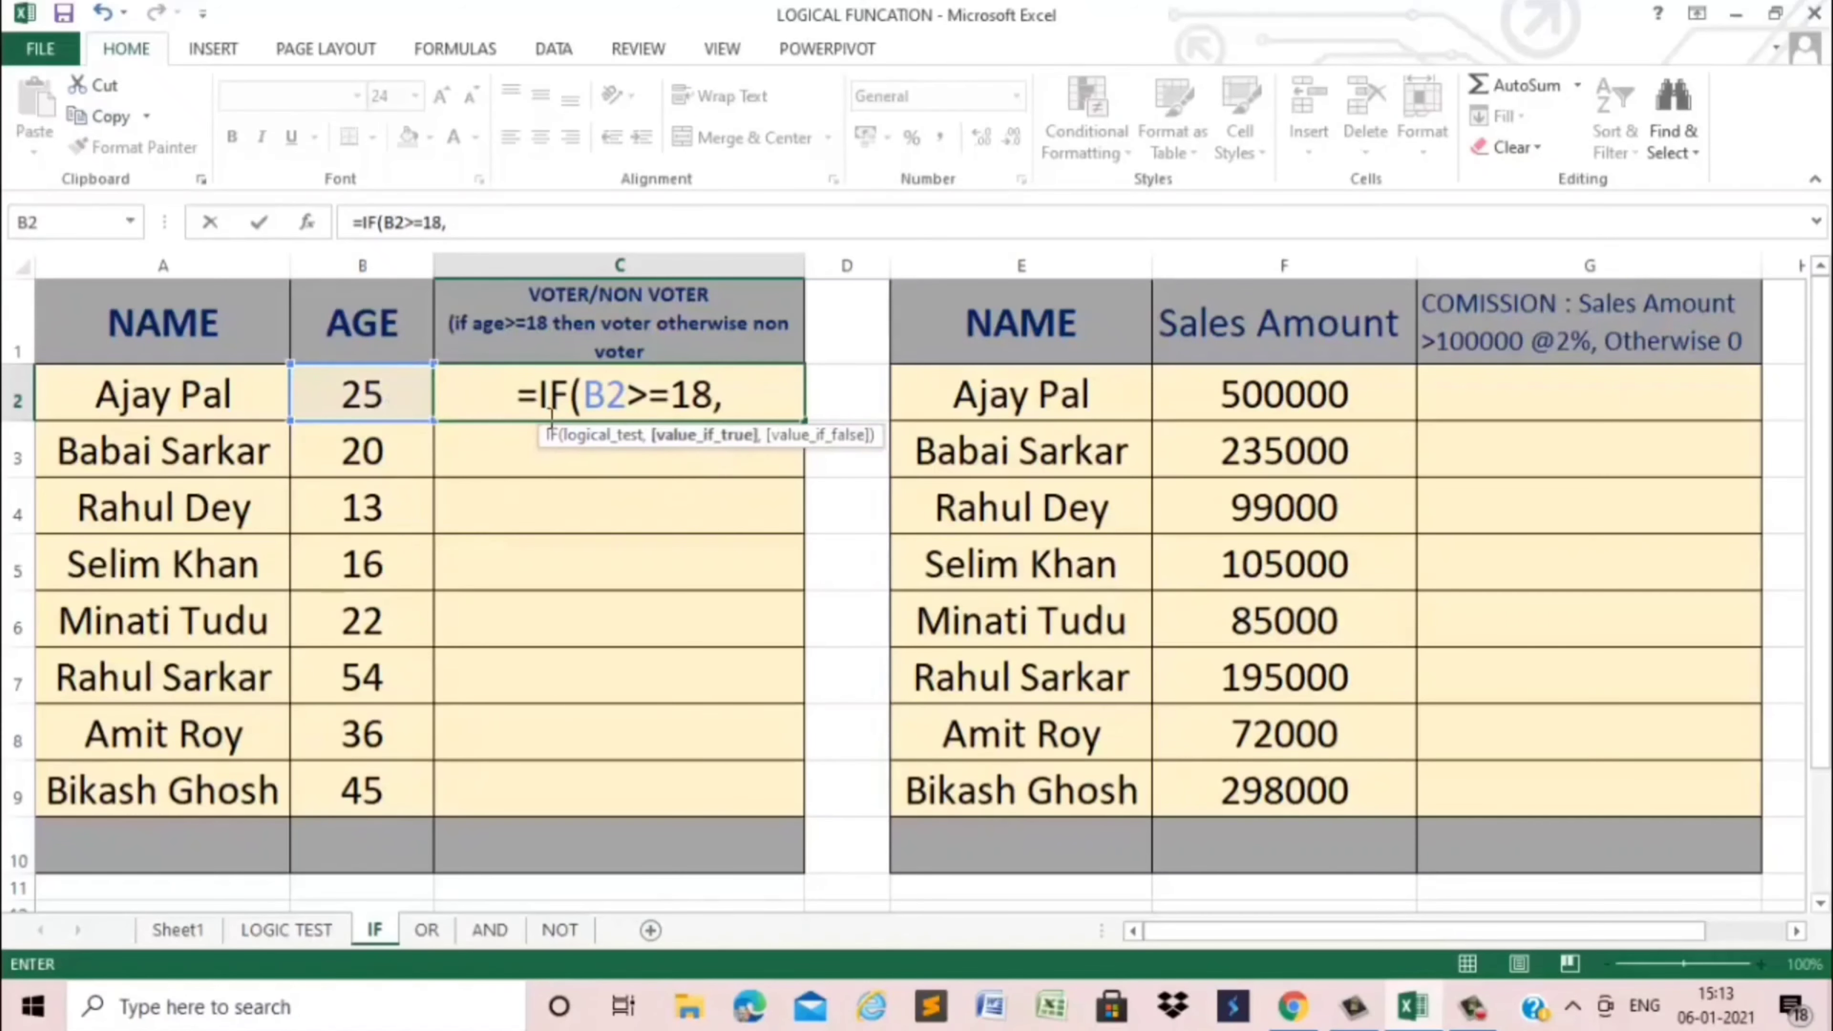
text("v)
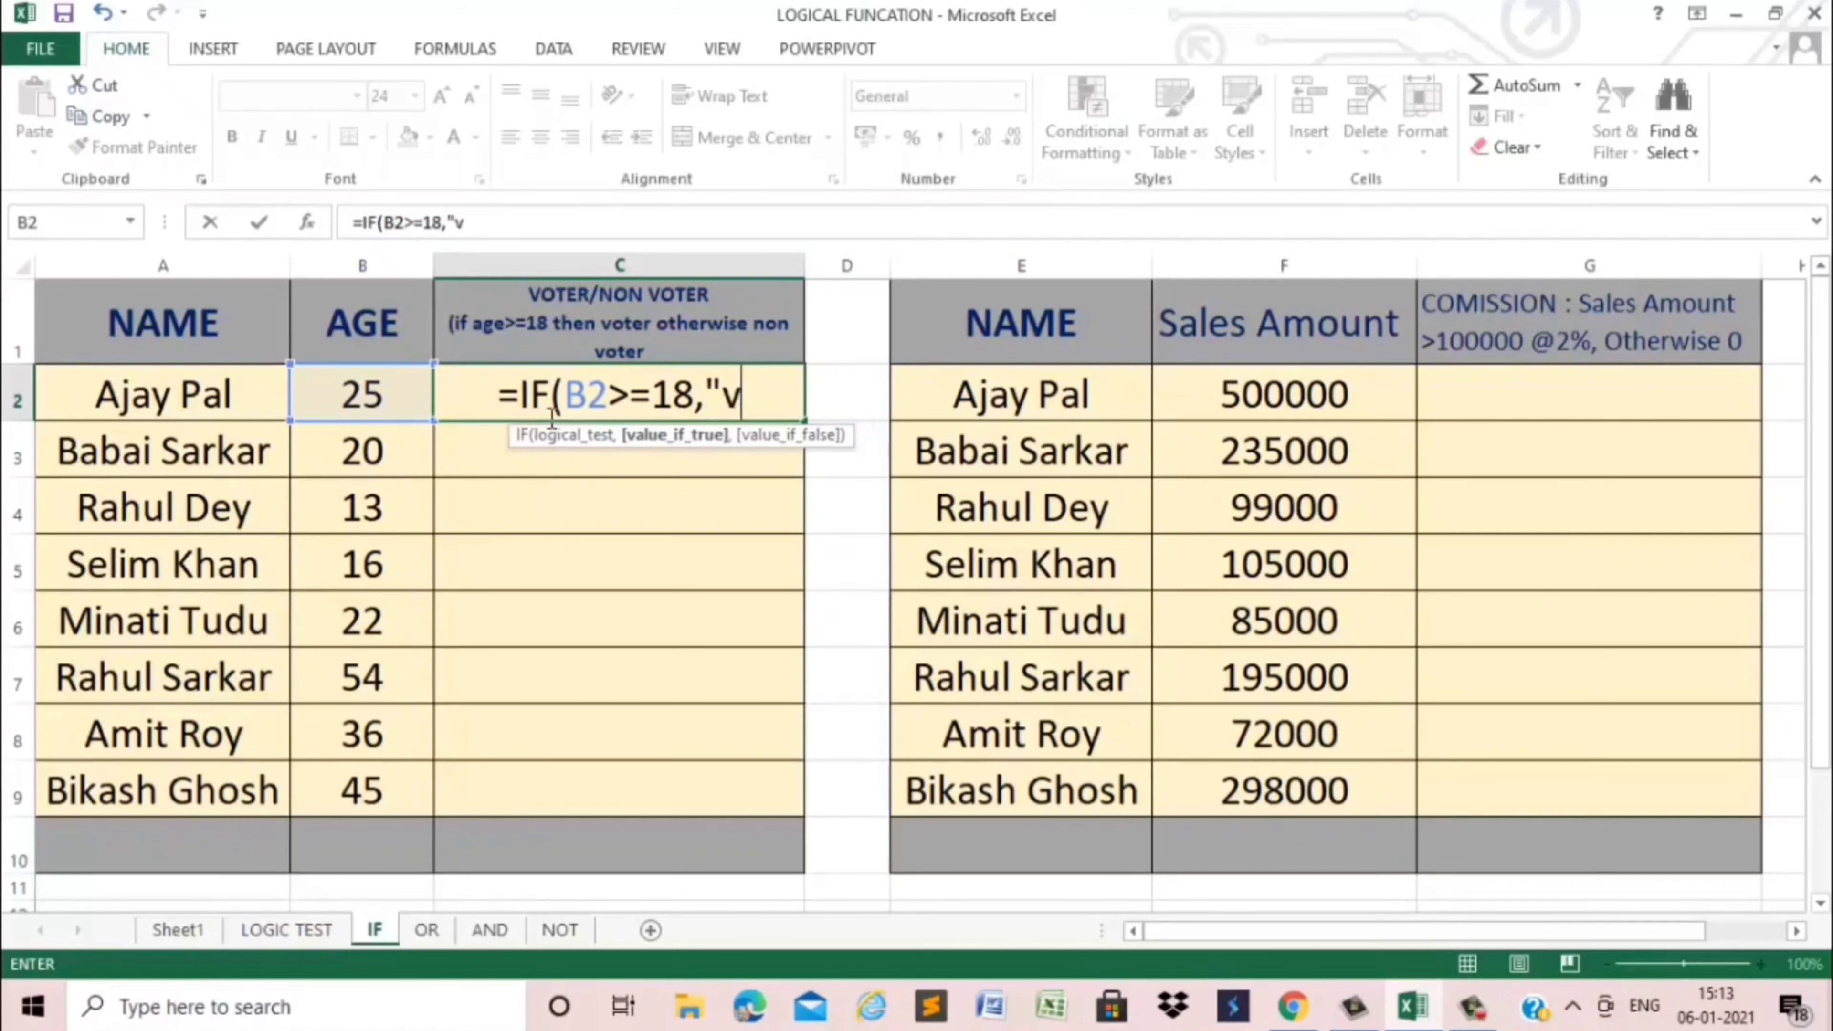
text(oter)
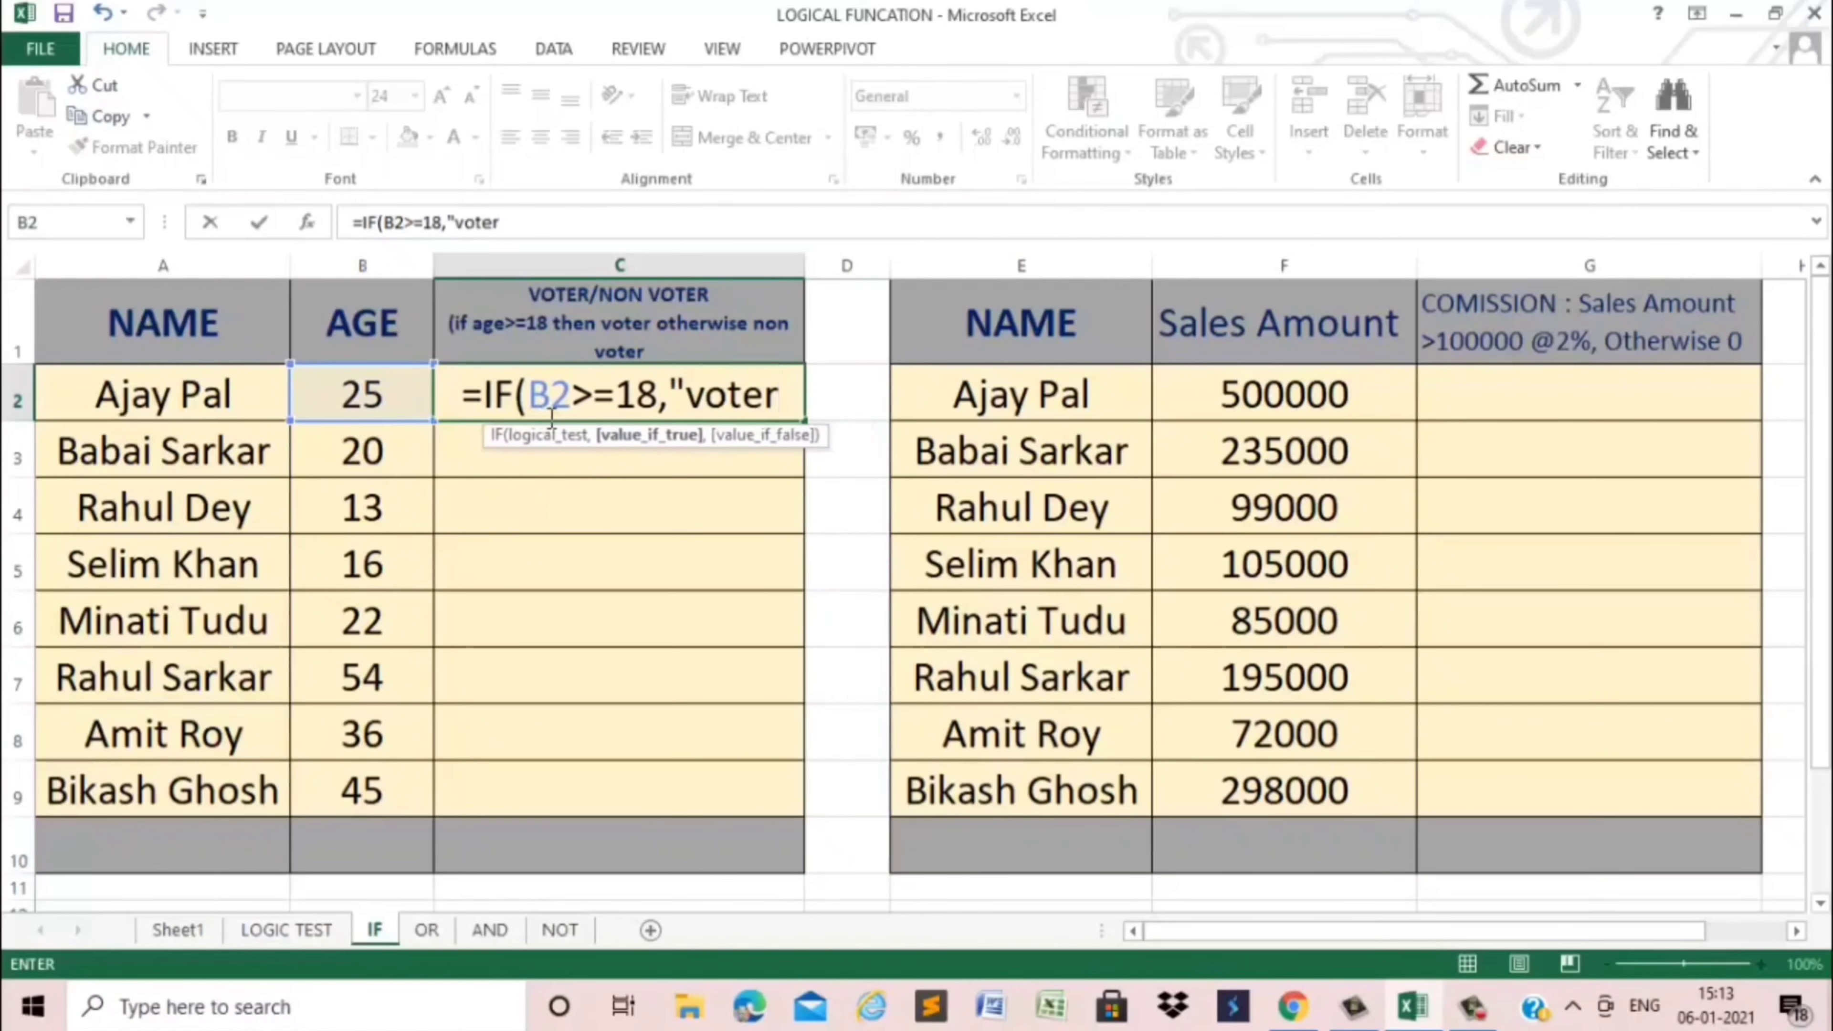
text(")
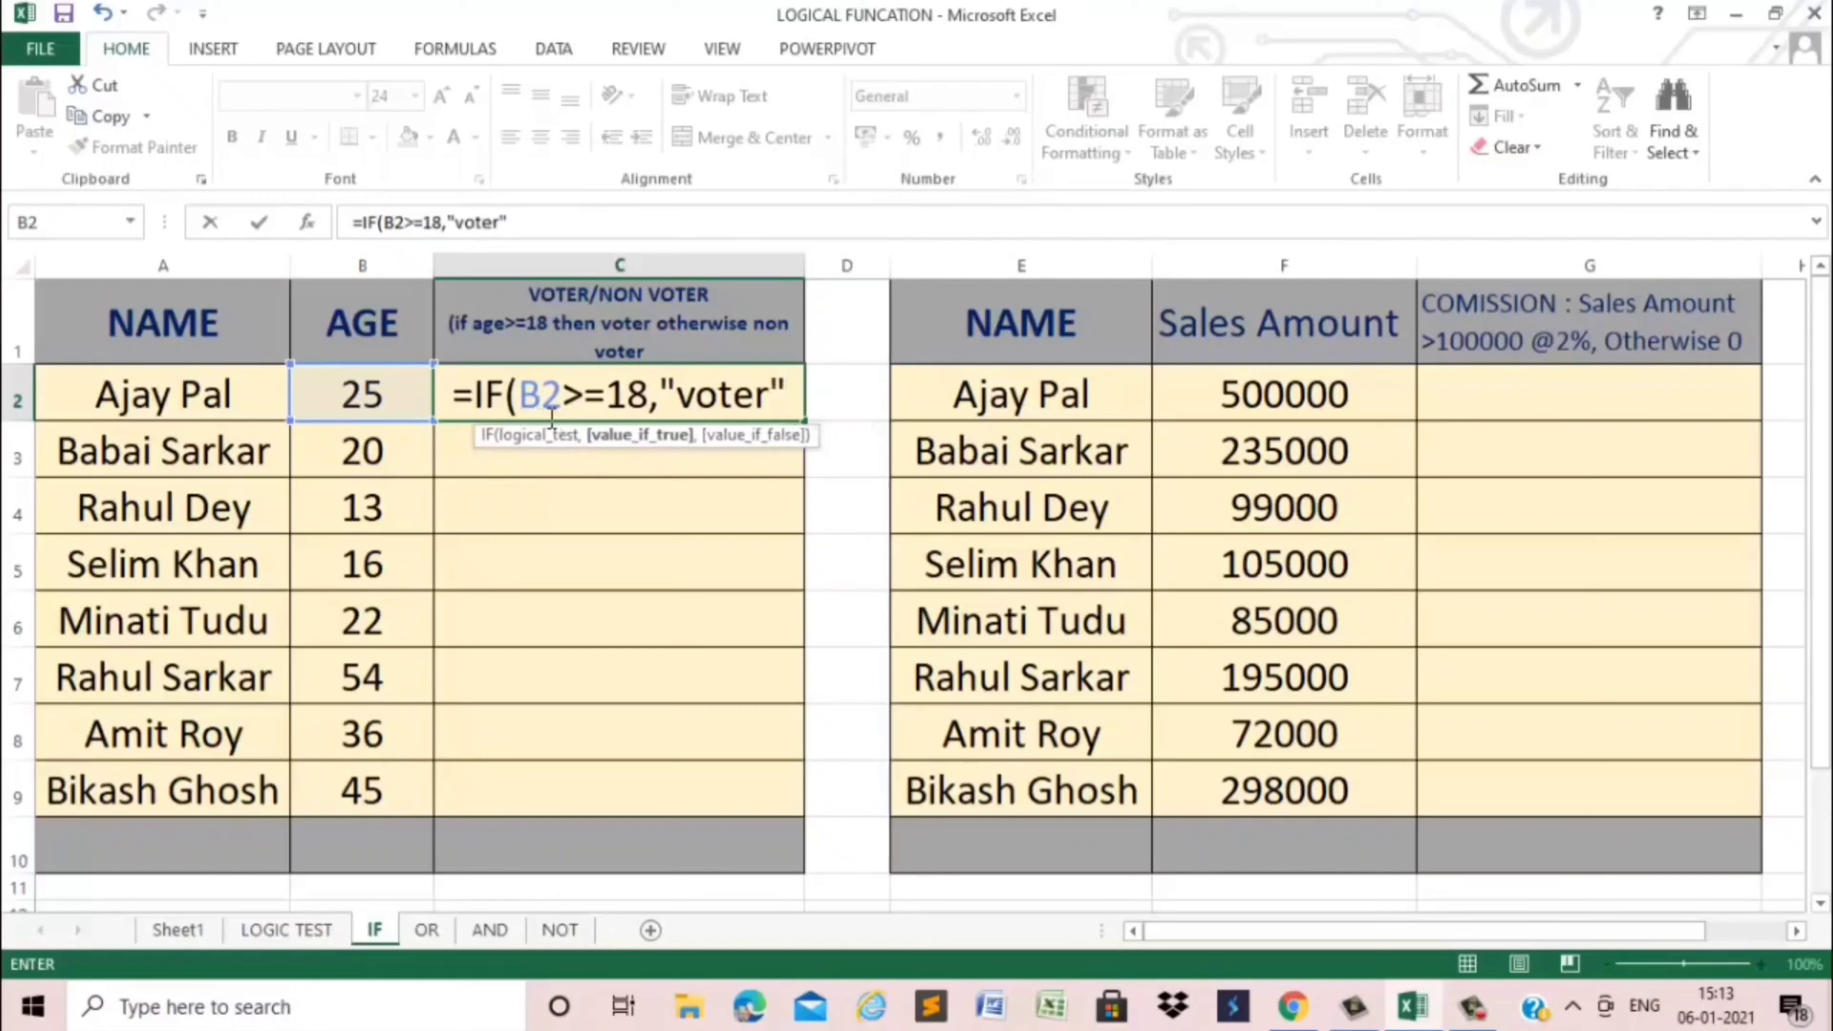
text(,)
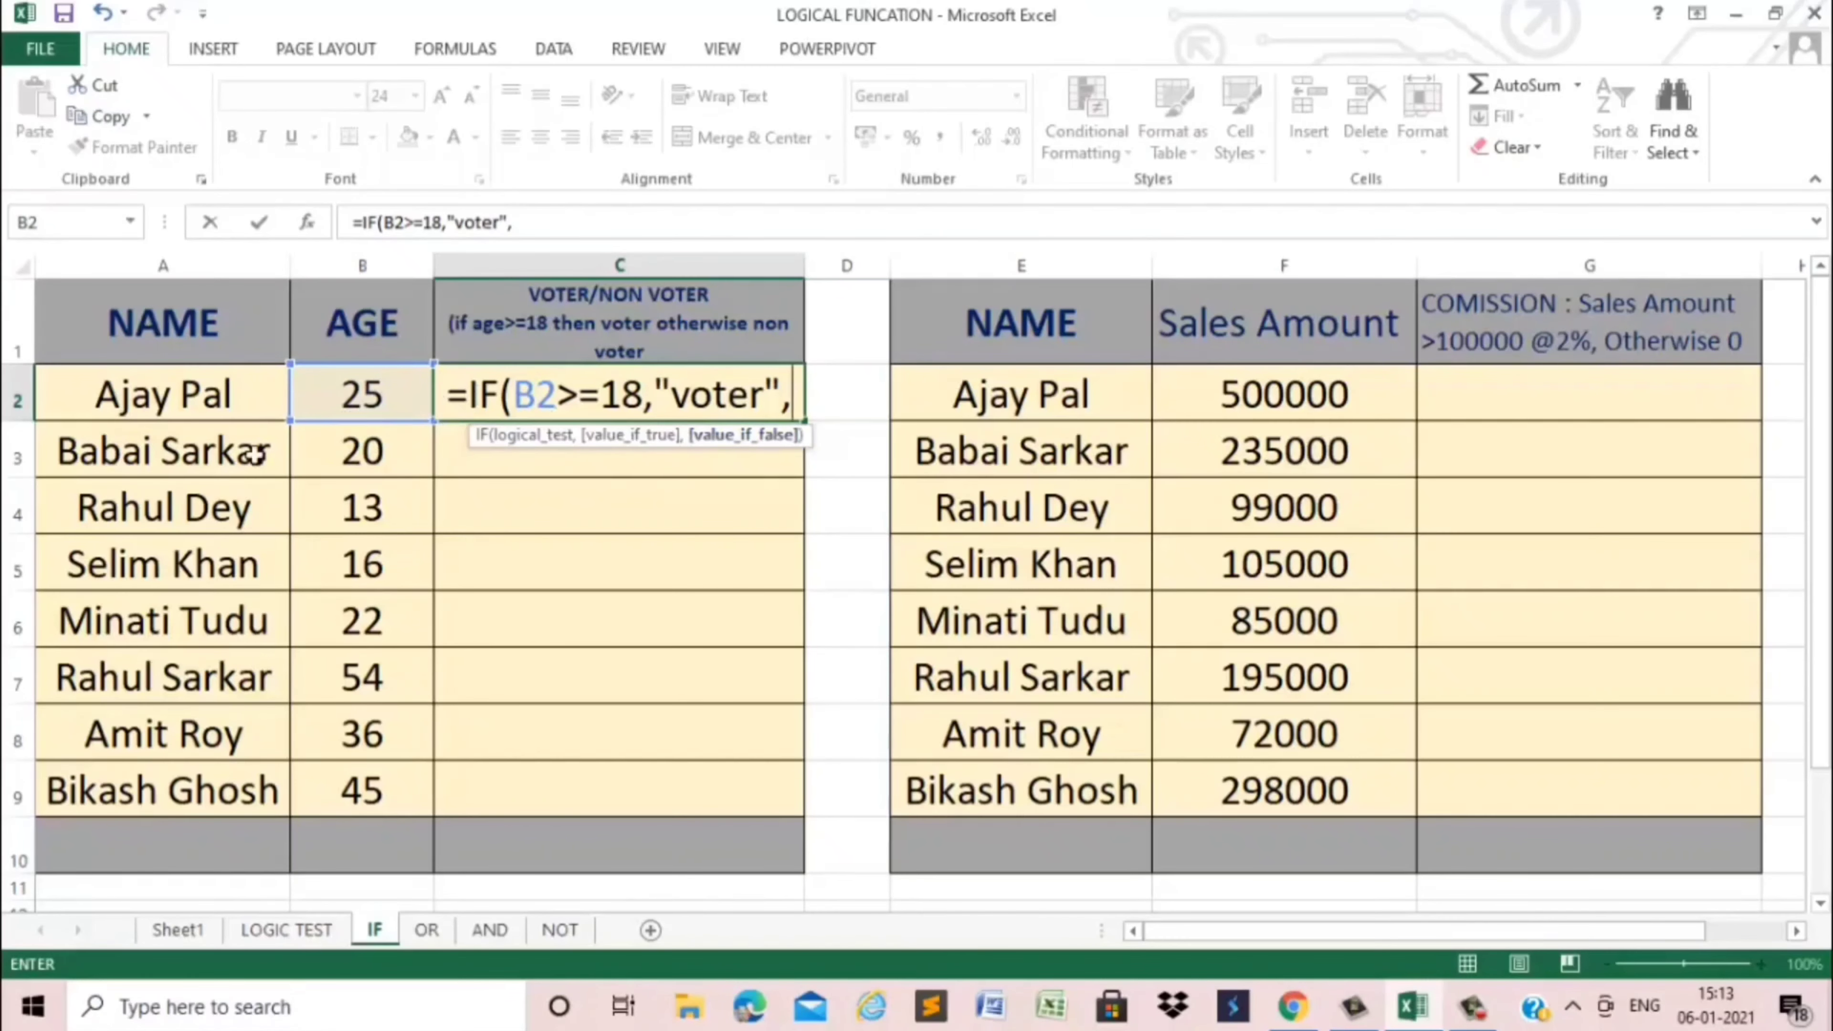
text(")
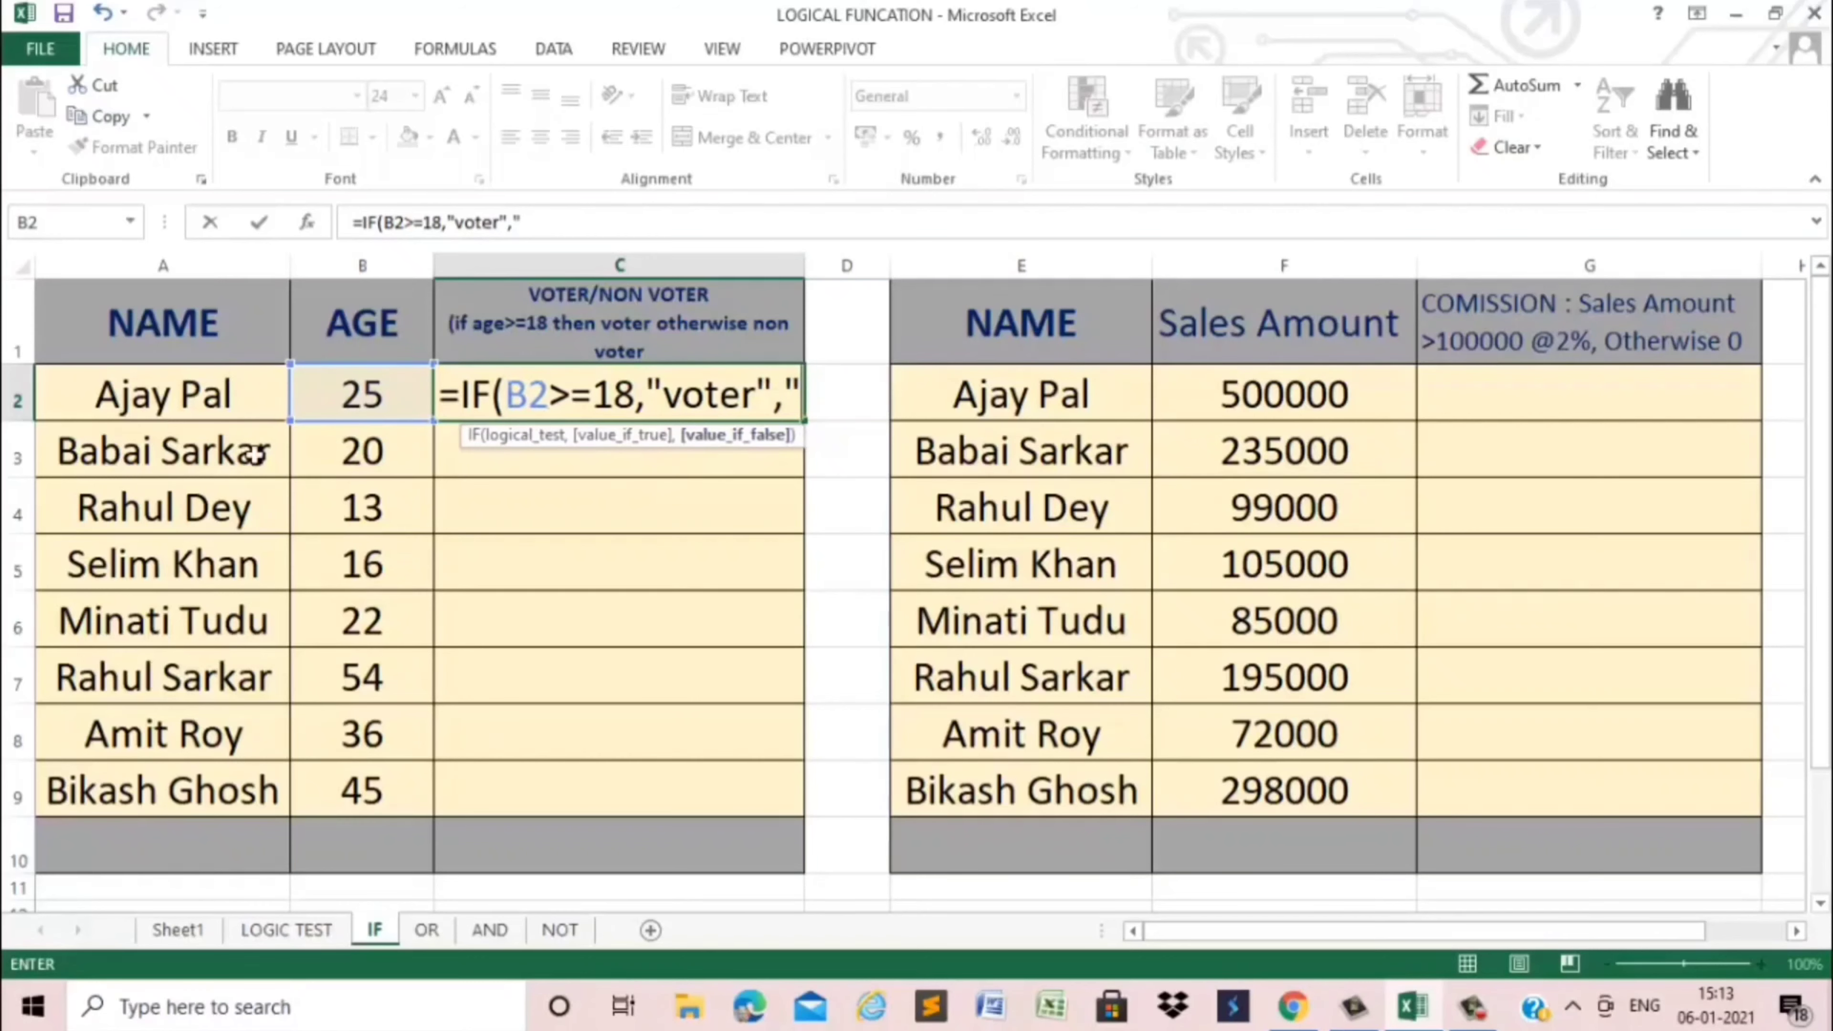
text(non voter"))
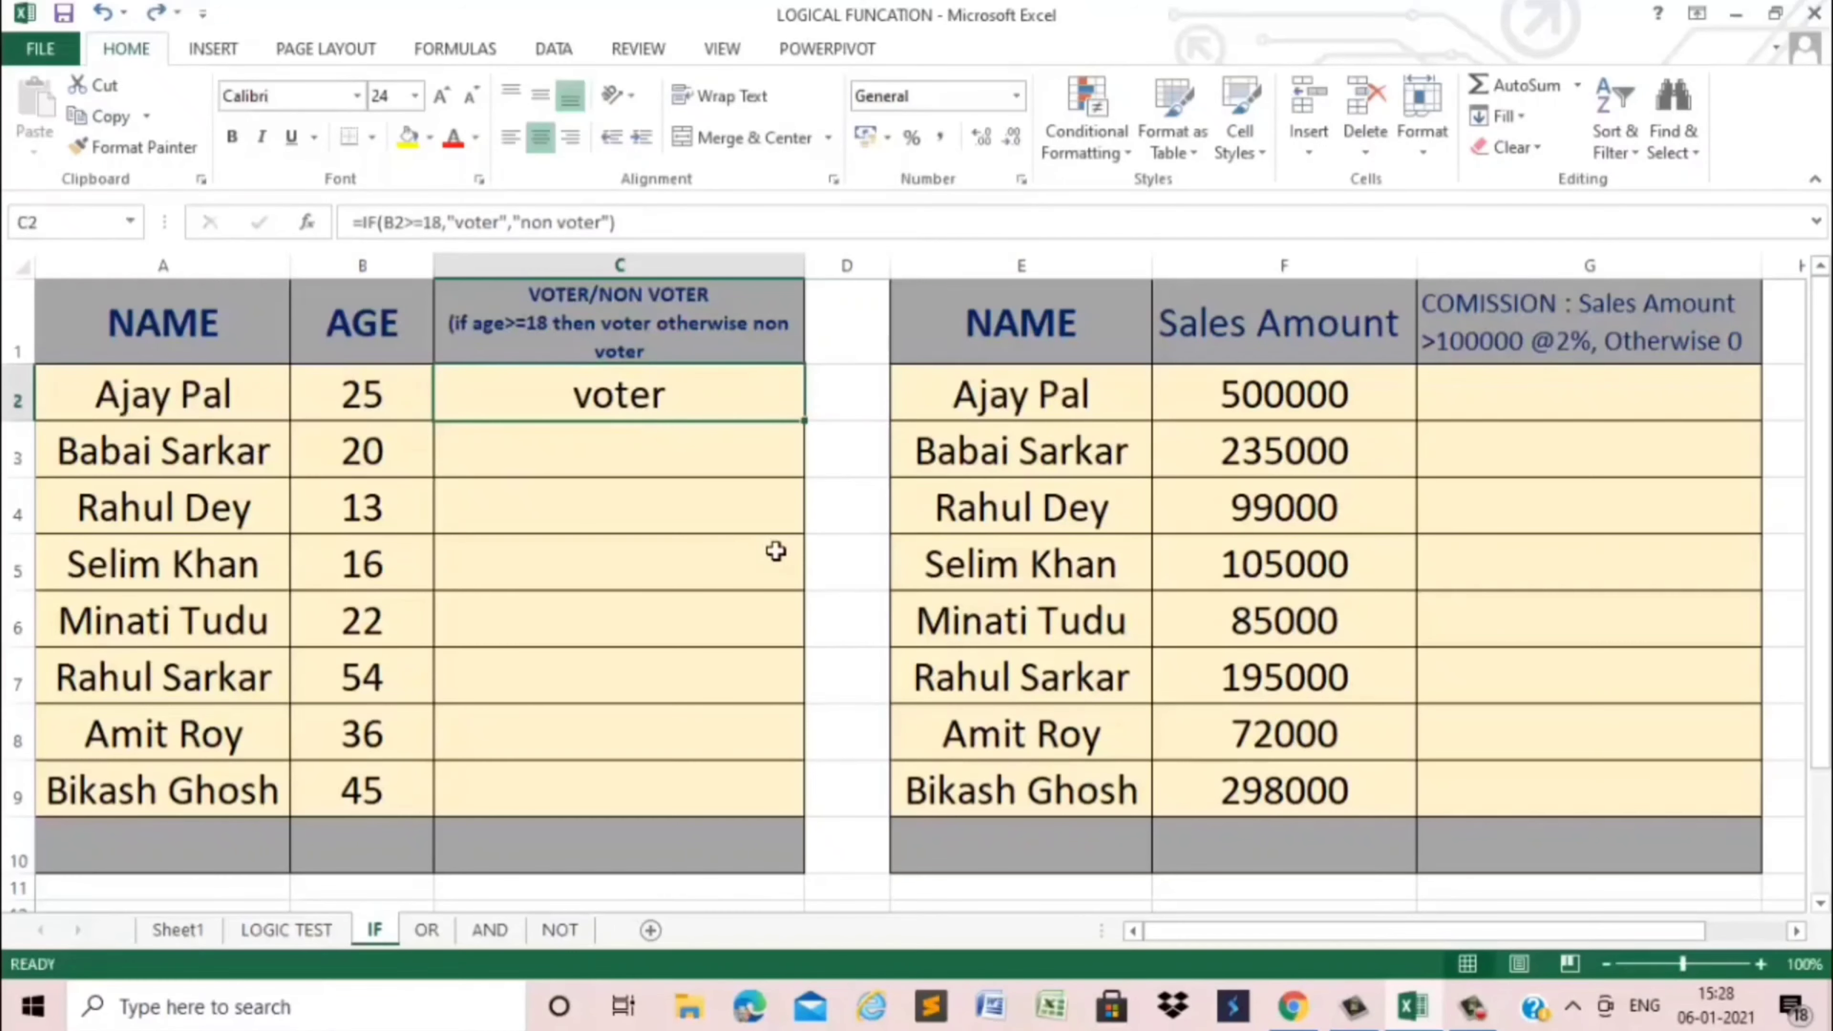
Step: Fill the voter formula down from C2 through C9
double_click(816, 432)
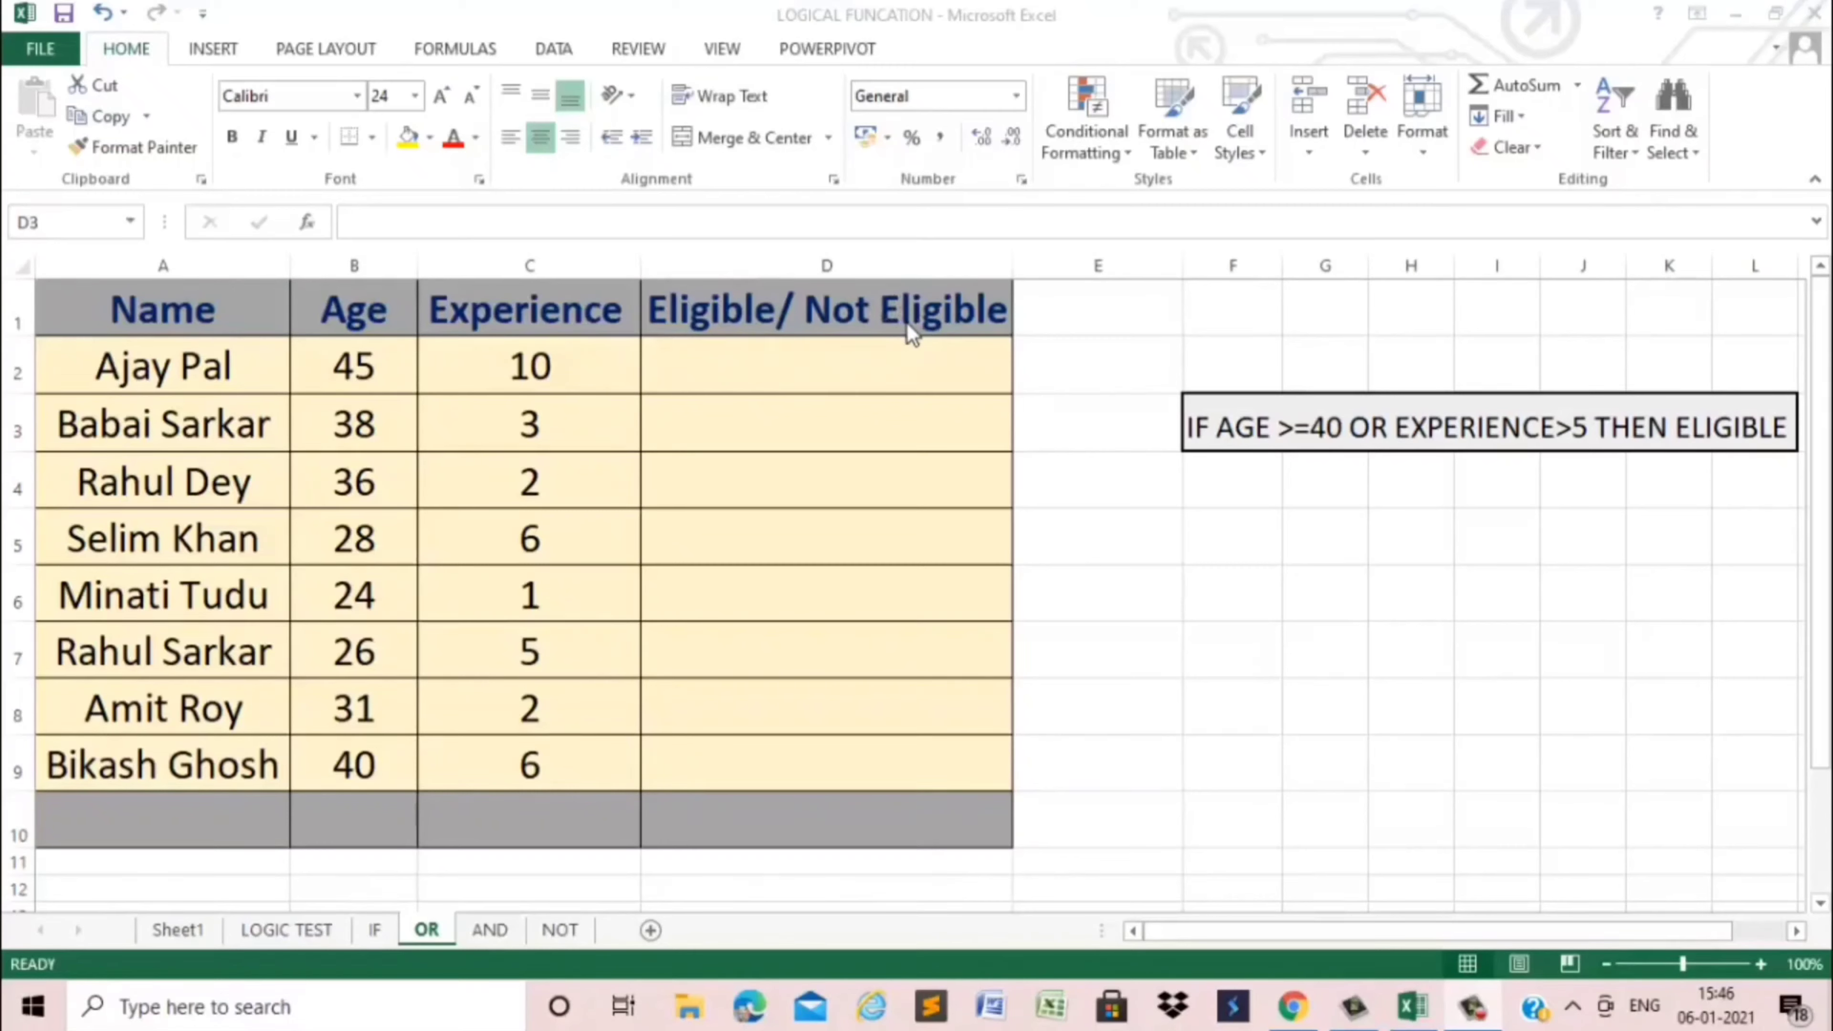
Step: Enter =IF(OR(B2>=40,C2>5),"Eligible","Not Eligible") in D2 and fill it down to row 9
double_click(821, 366)
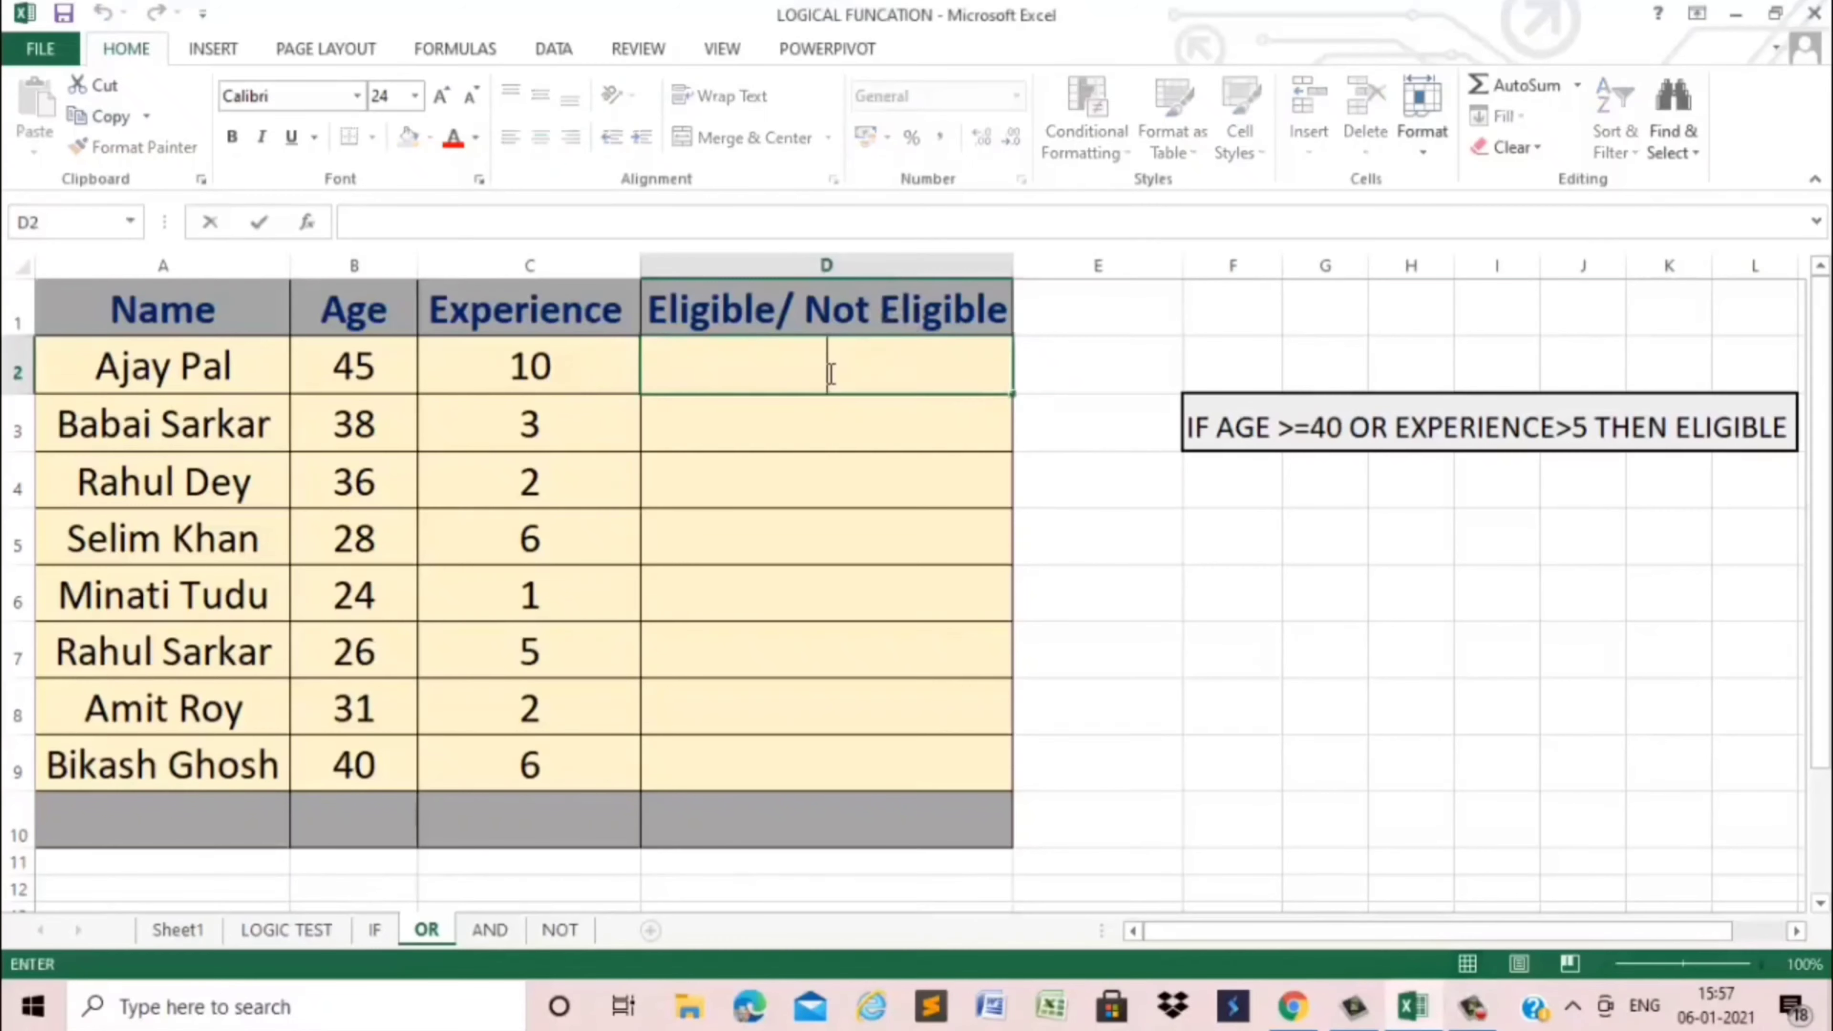
text(=)
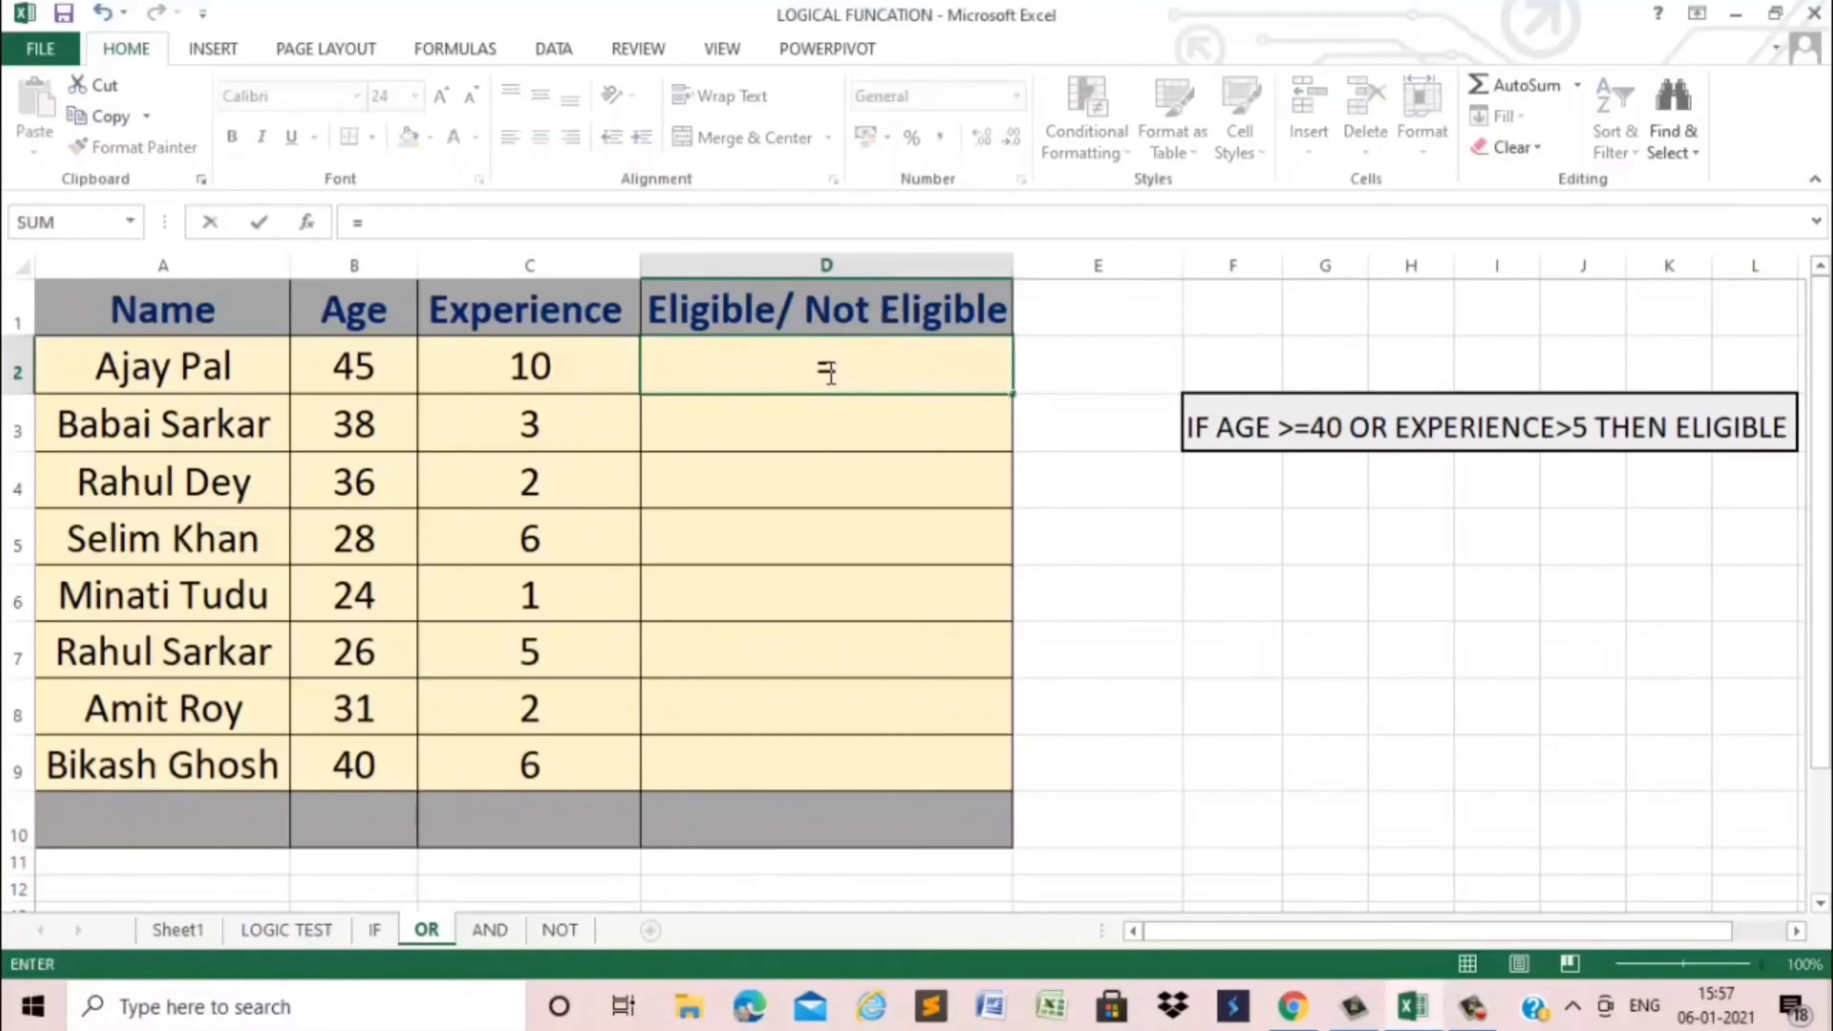
text(if)
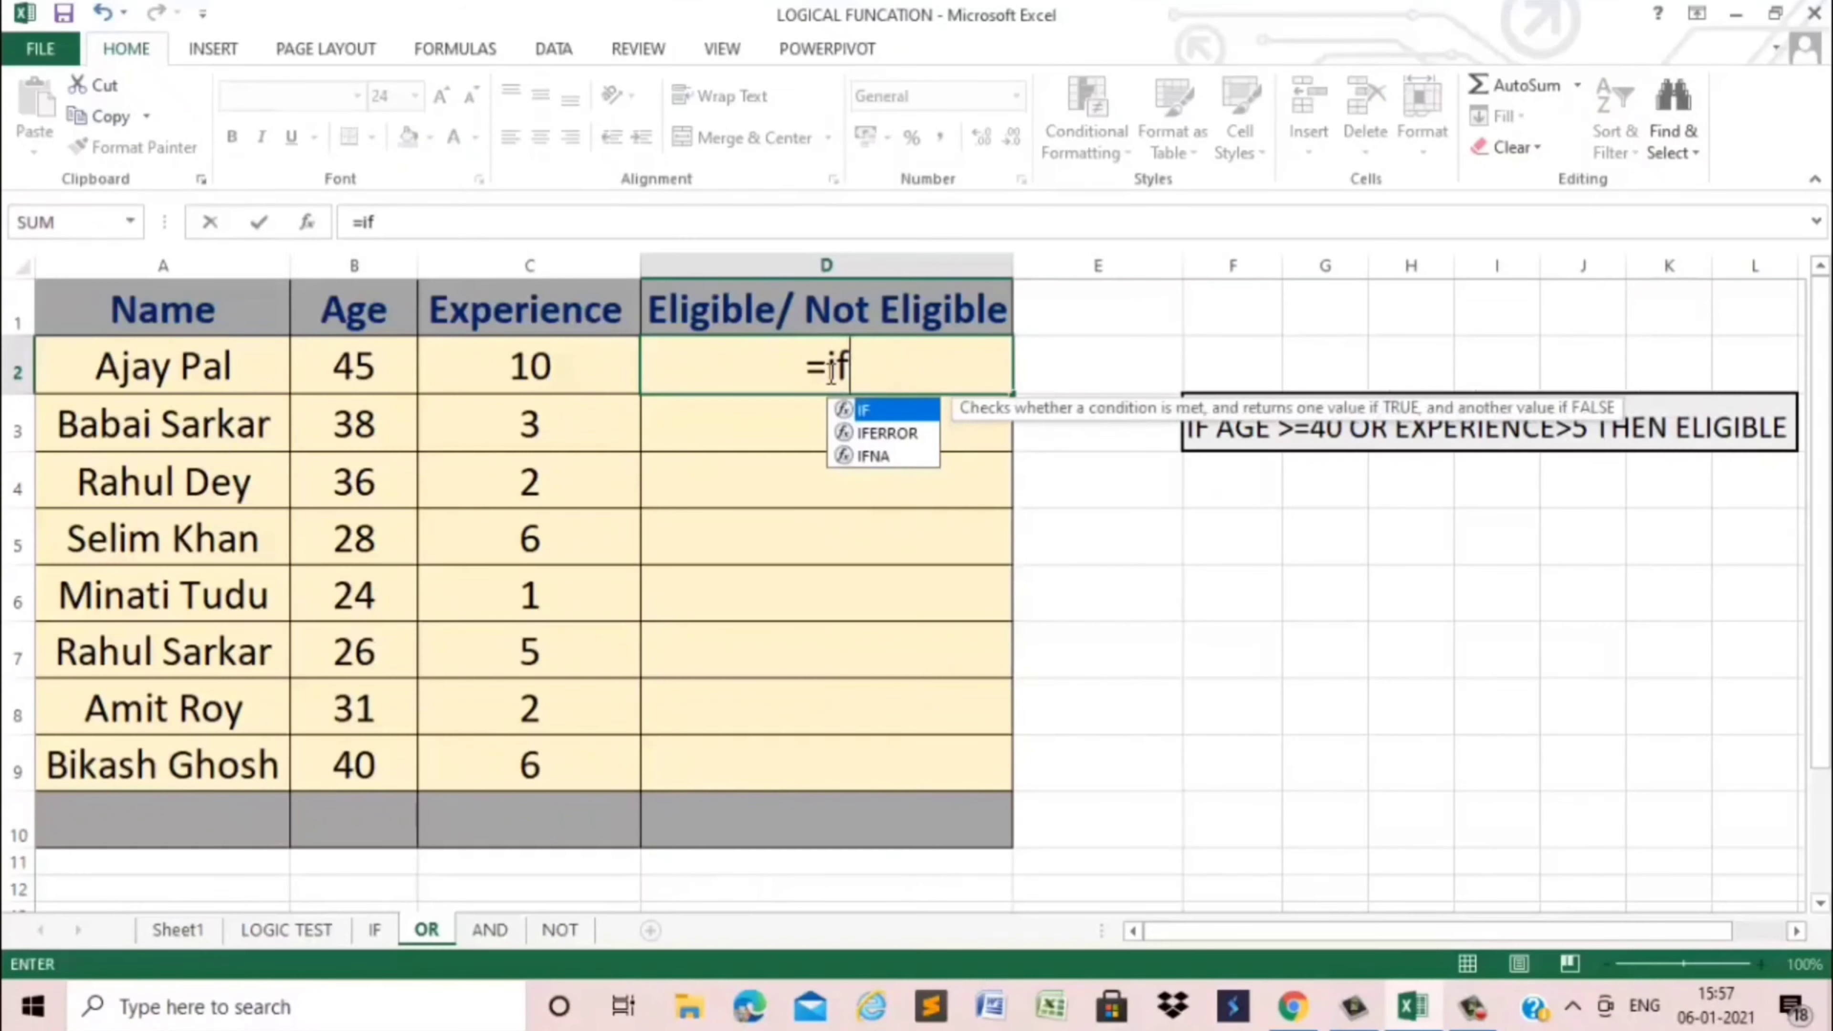
key(Tab)
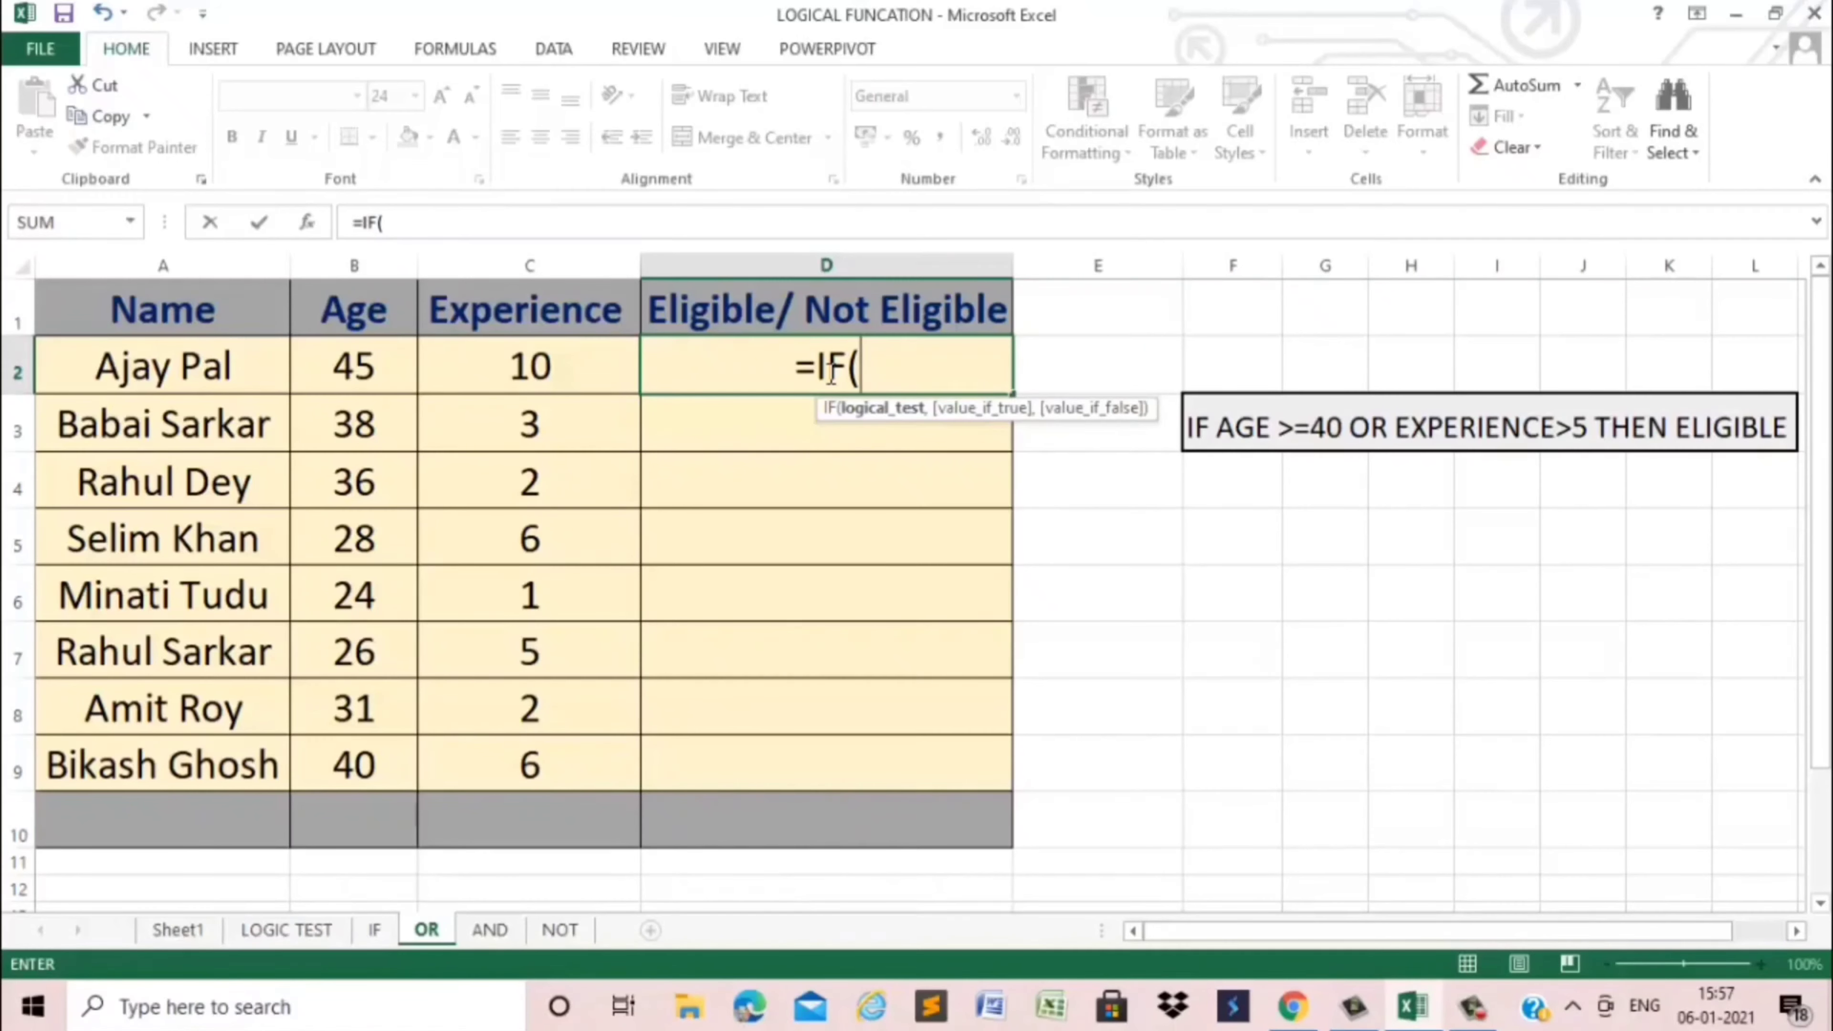
text(o)
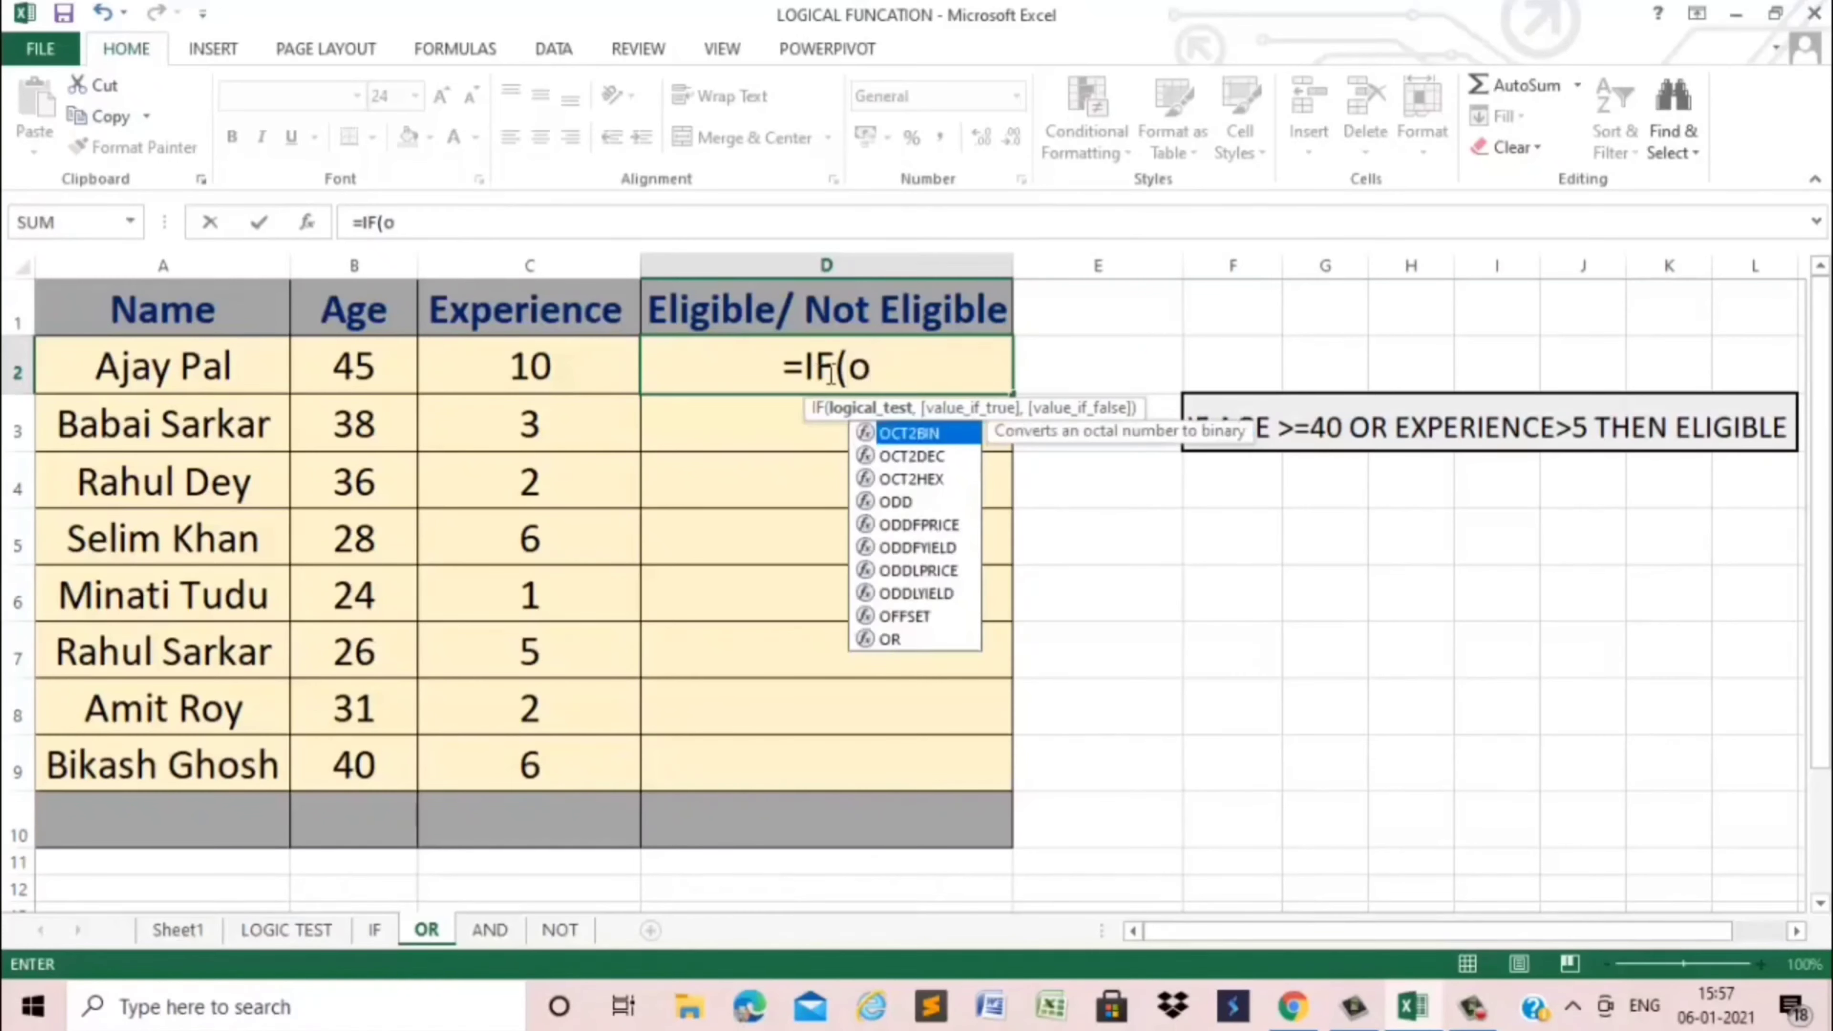
text(r)
key(Tab)
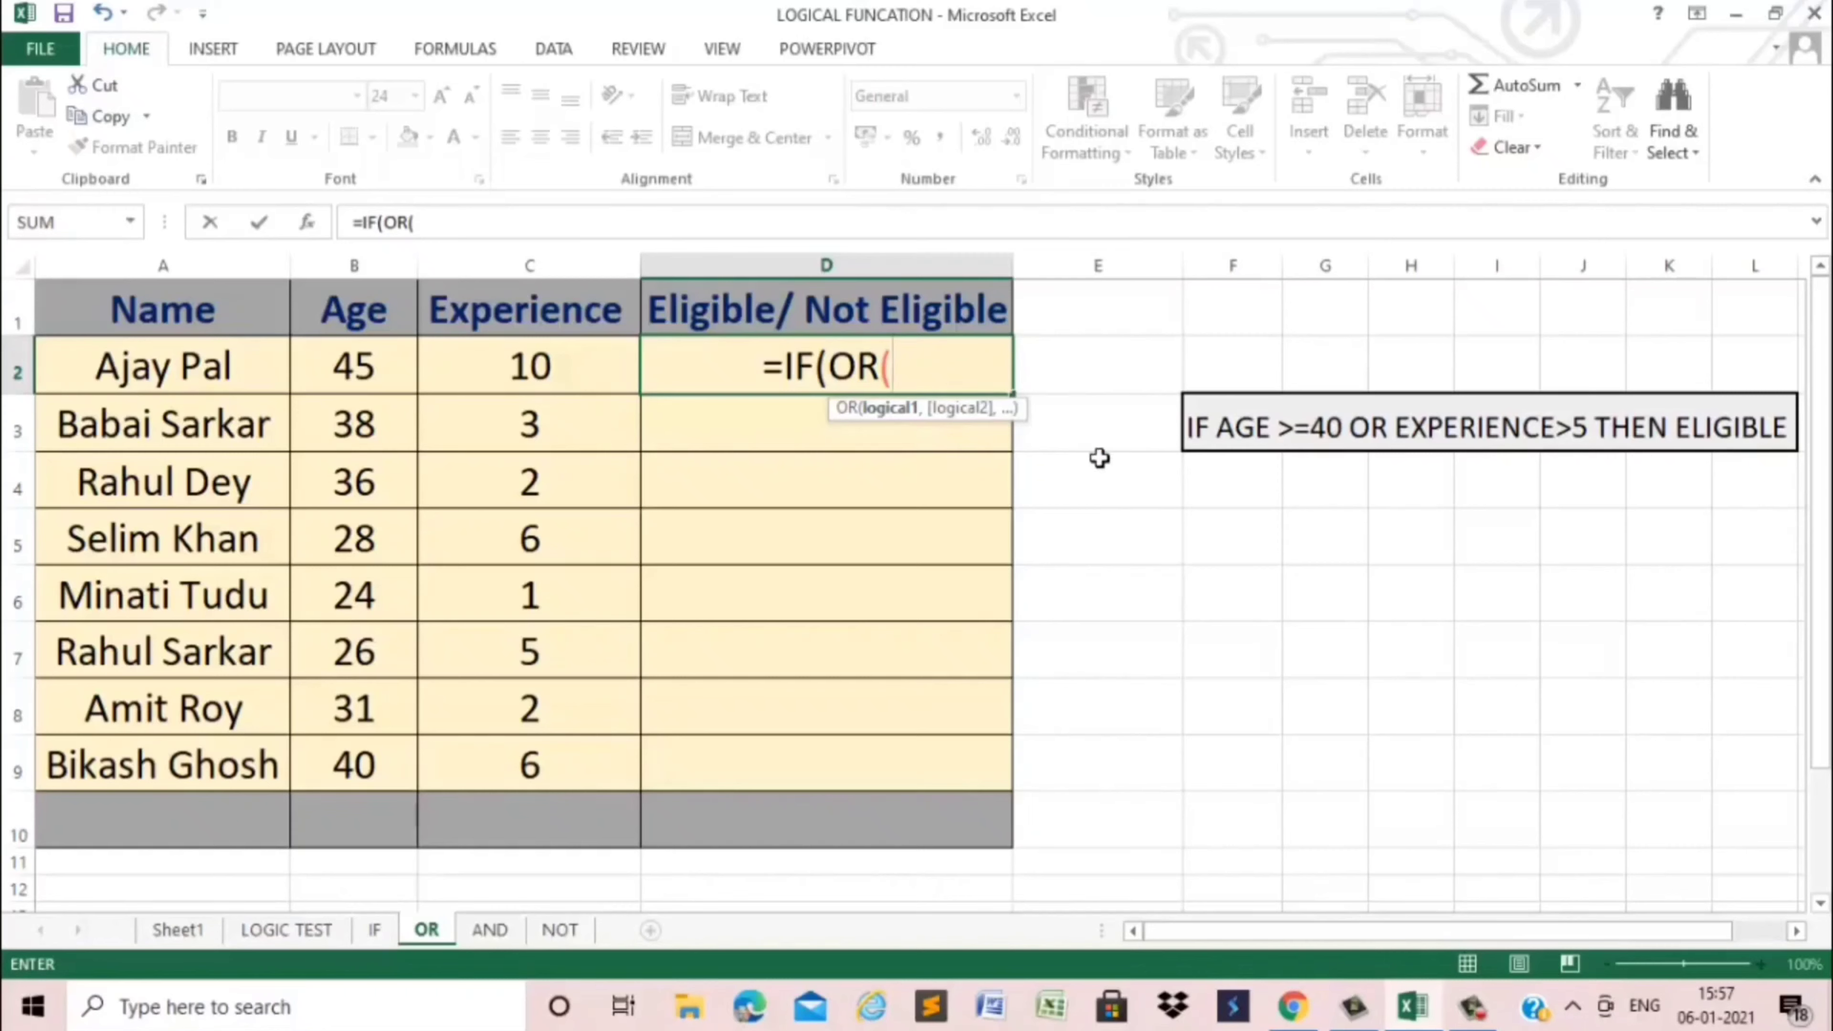
click(350, 373)
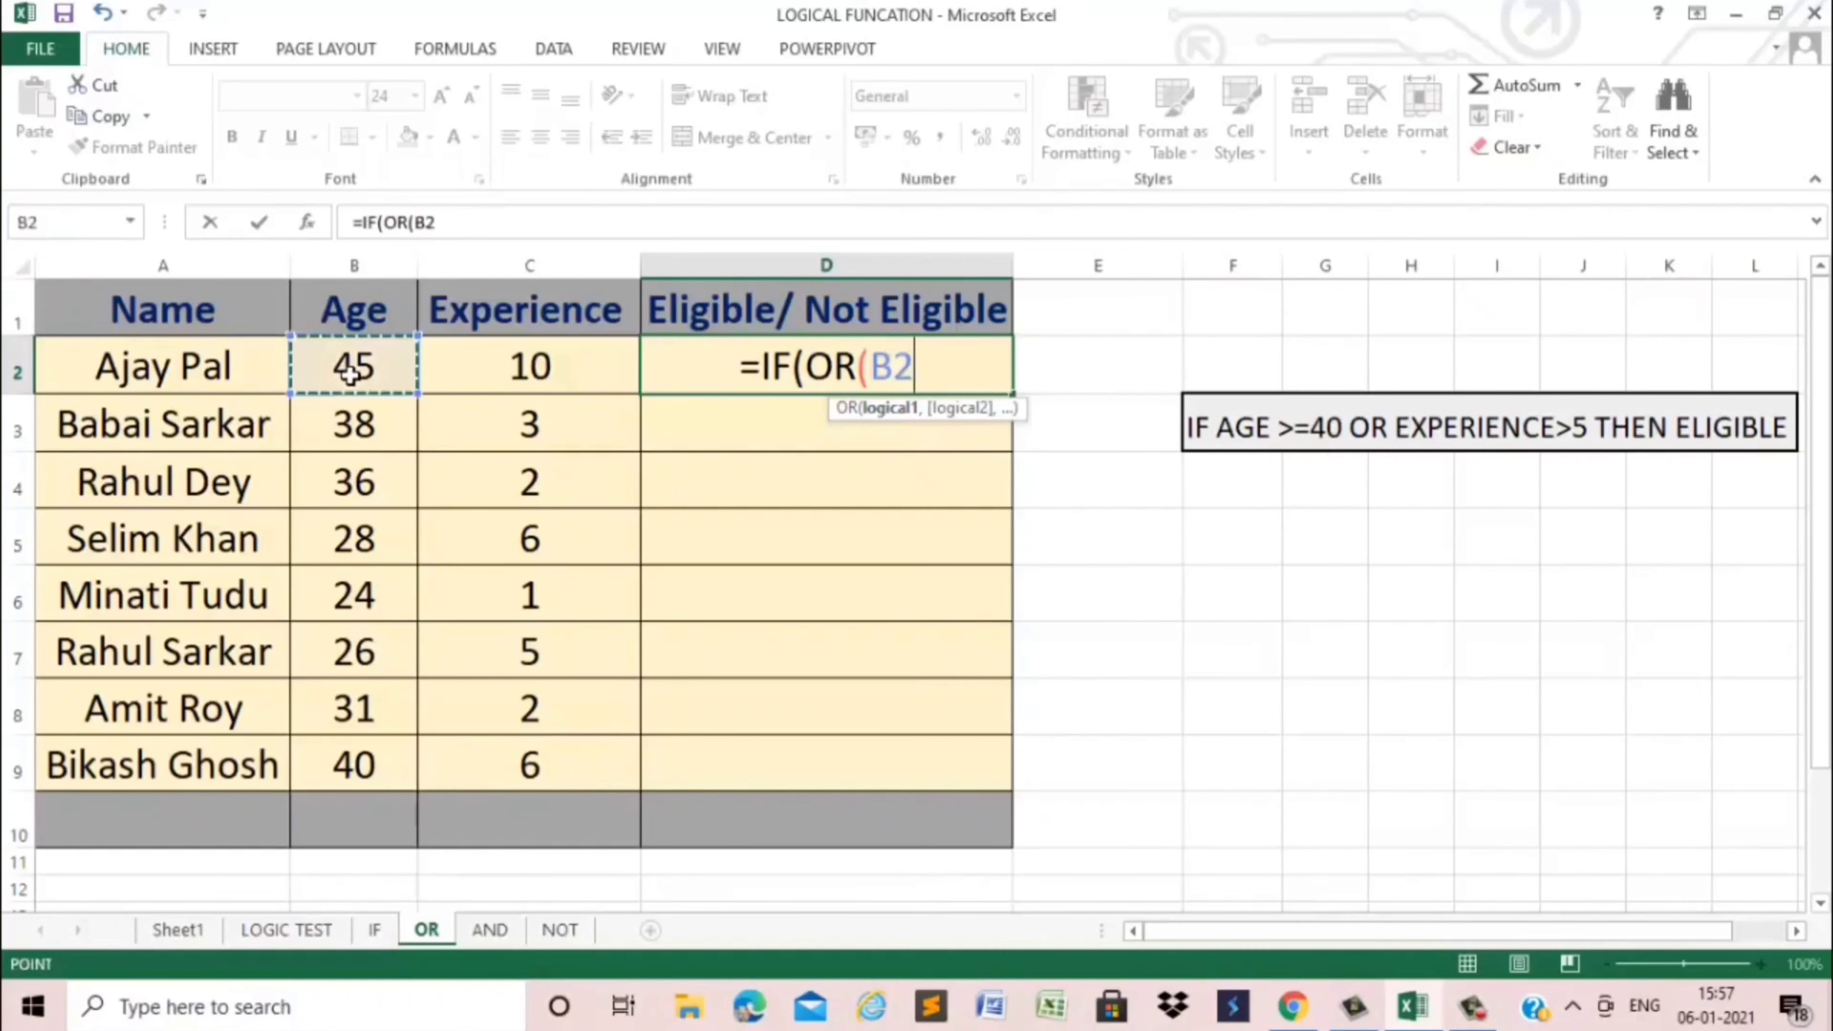
text(>=)
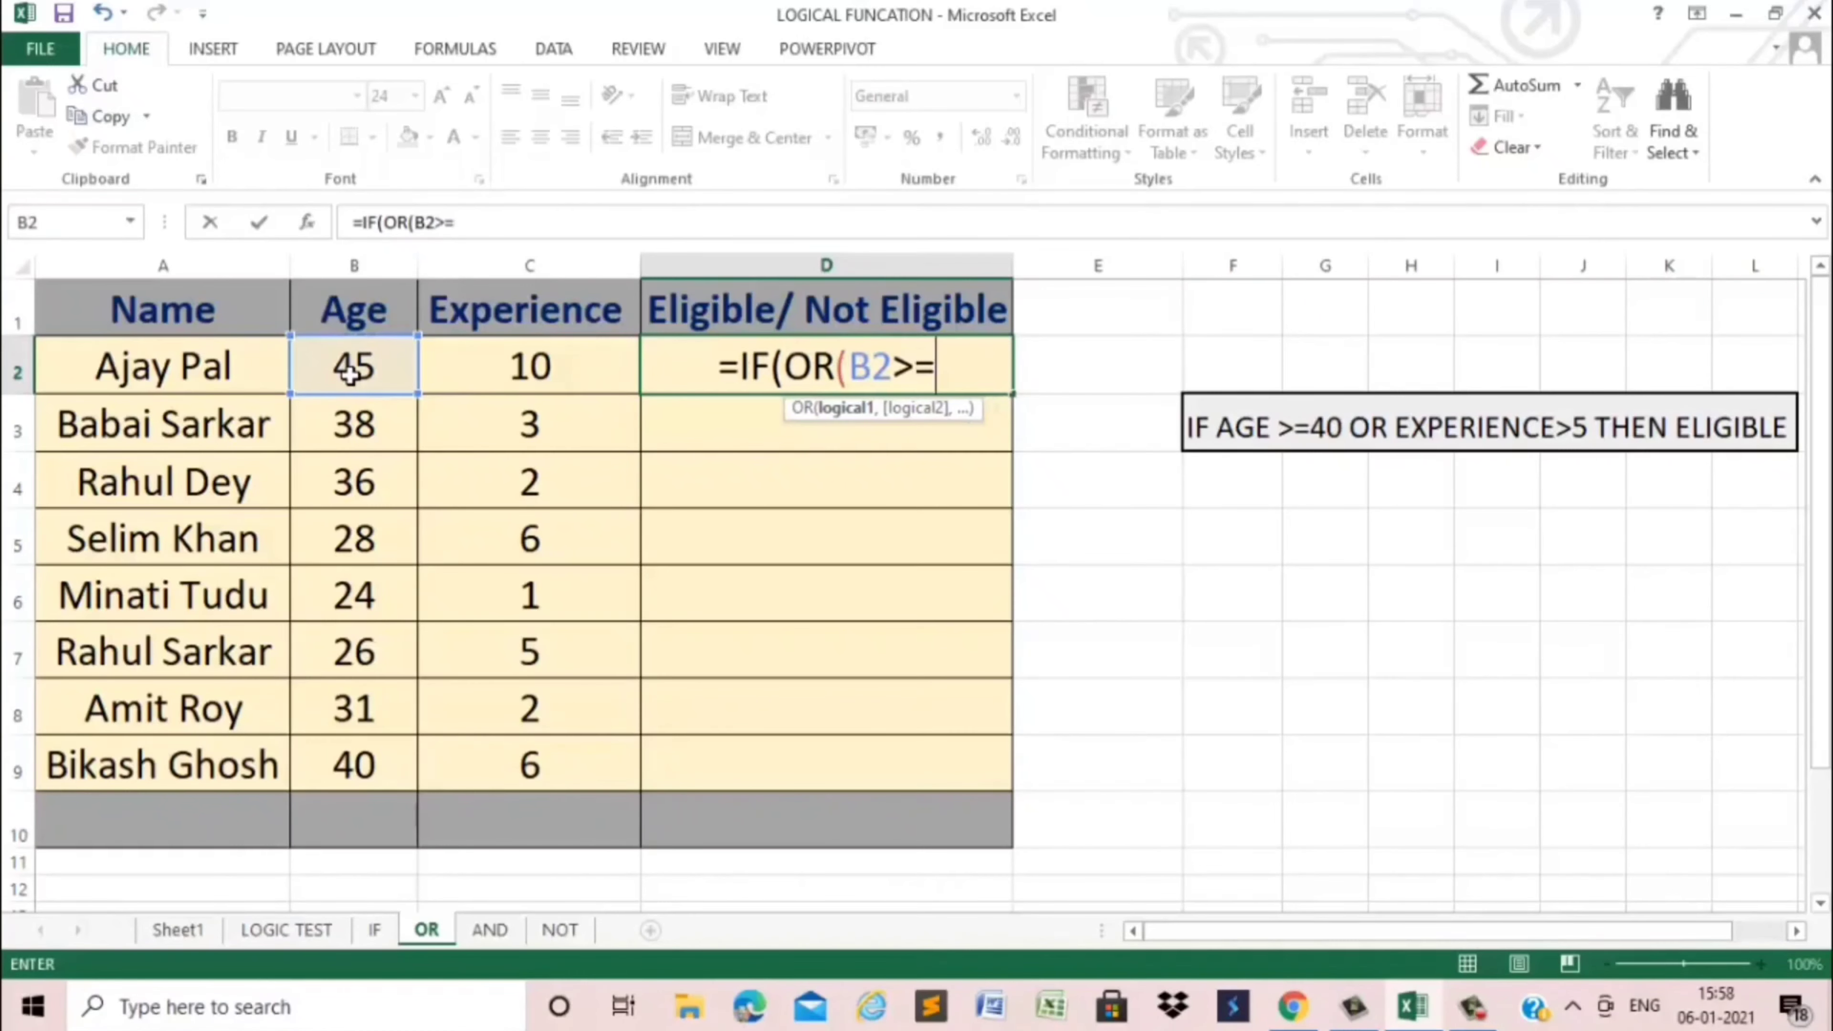
text(40)
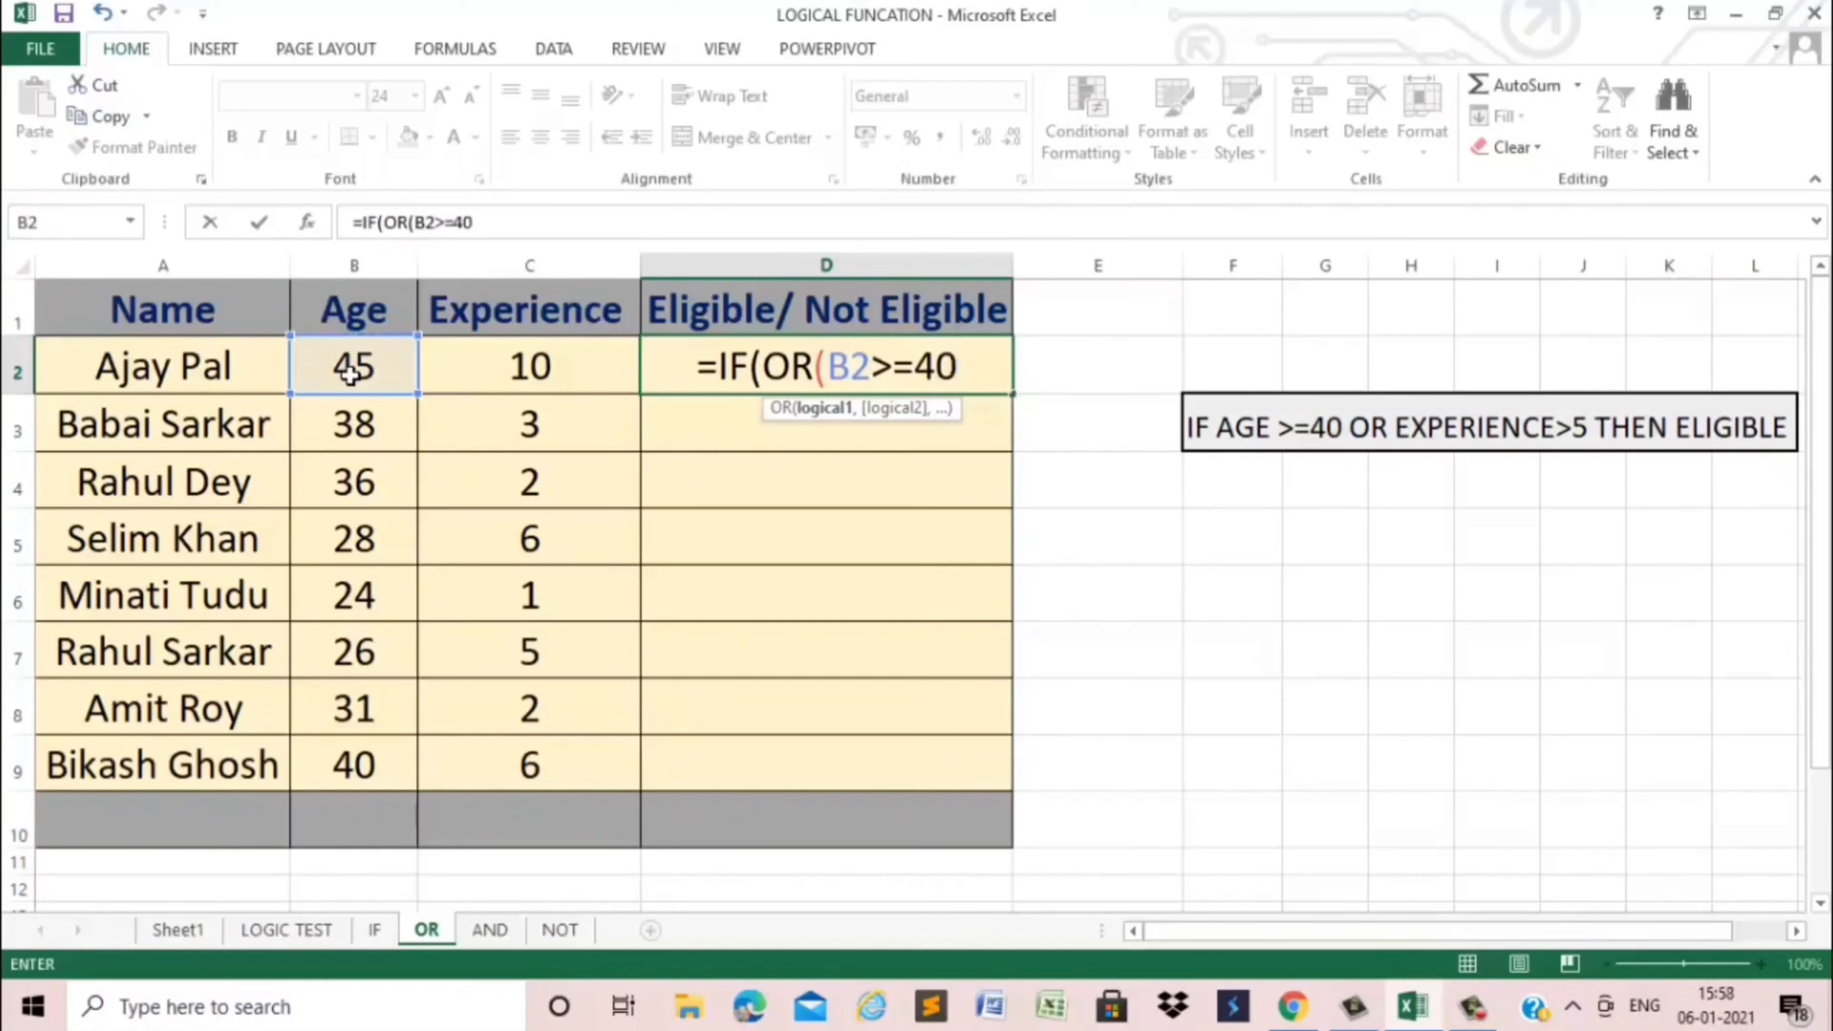
text(,)
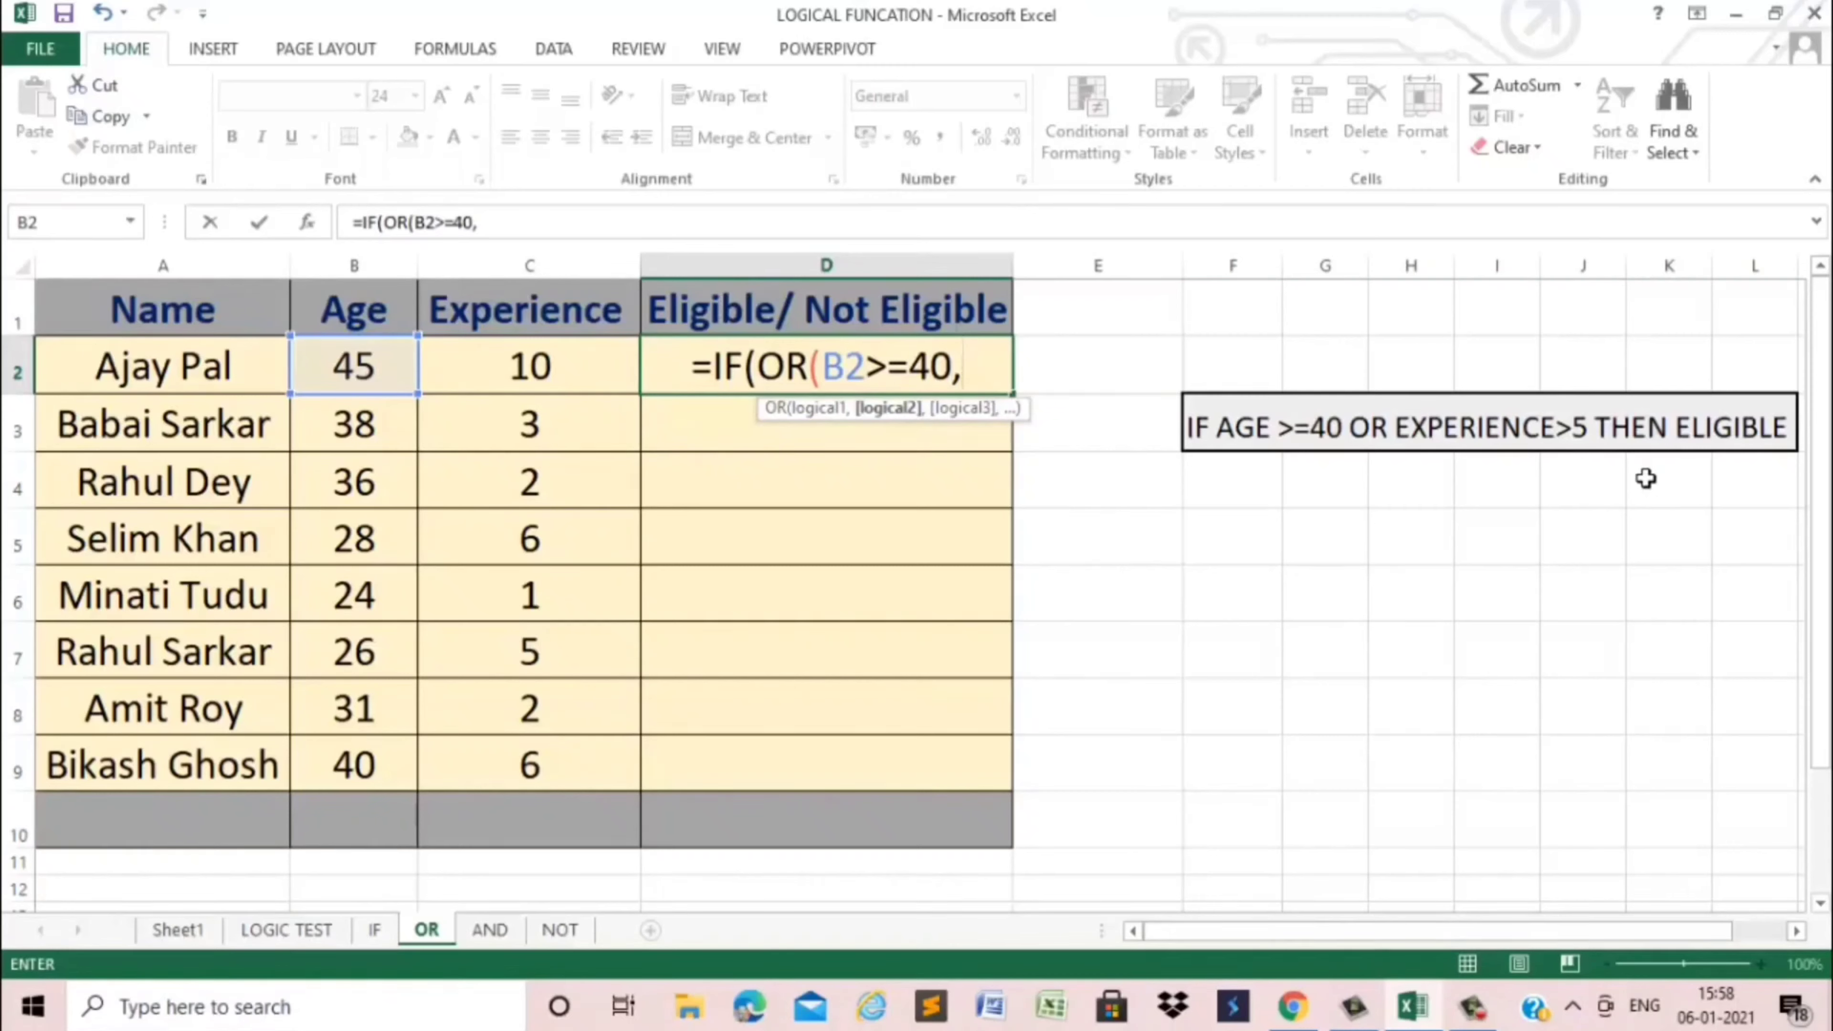
click(553, 375)
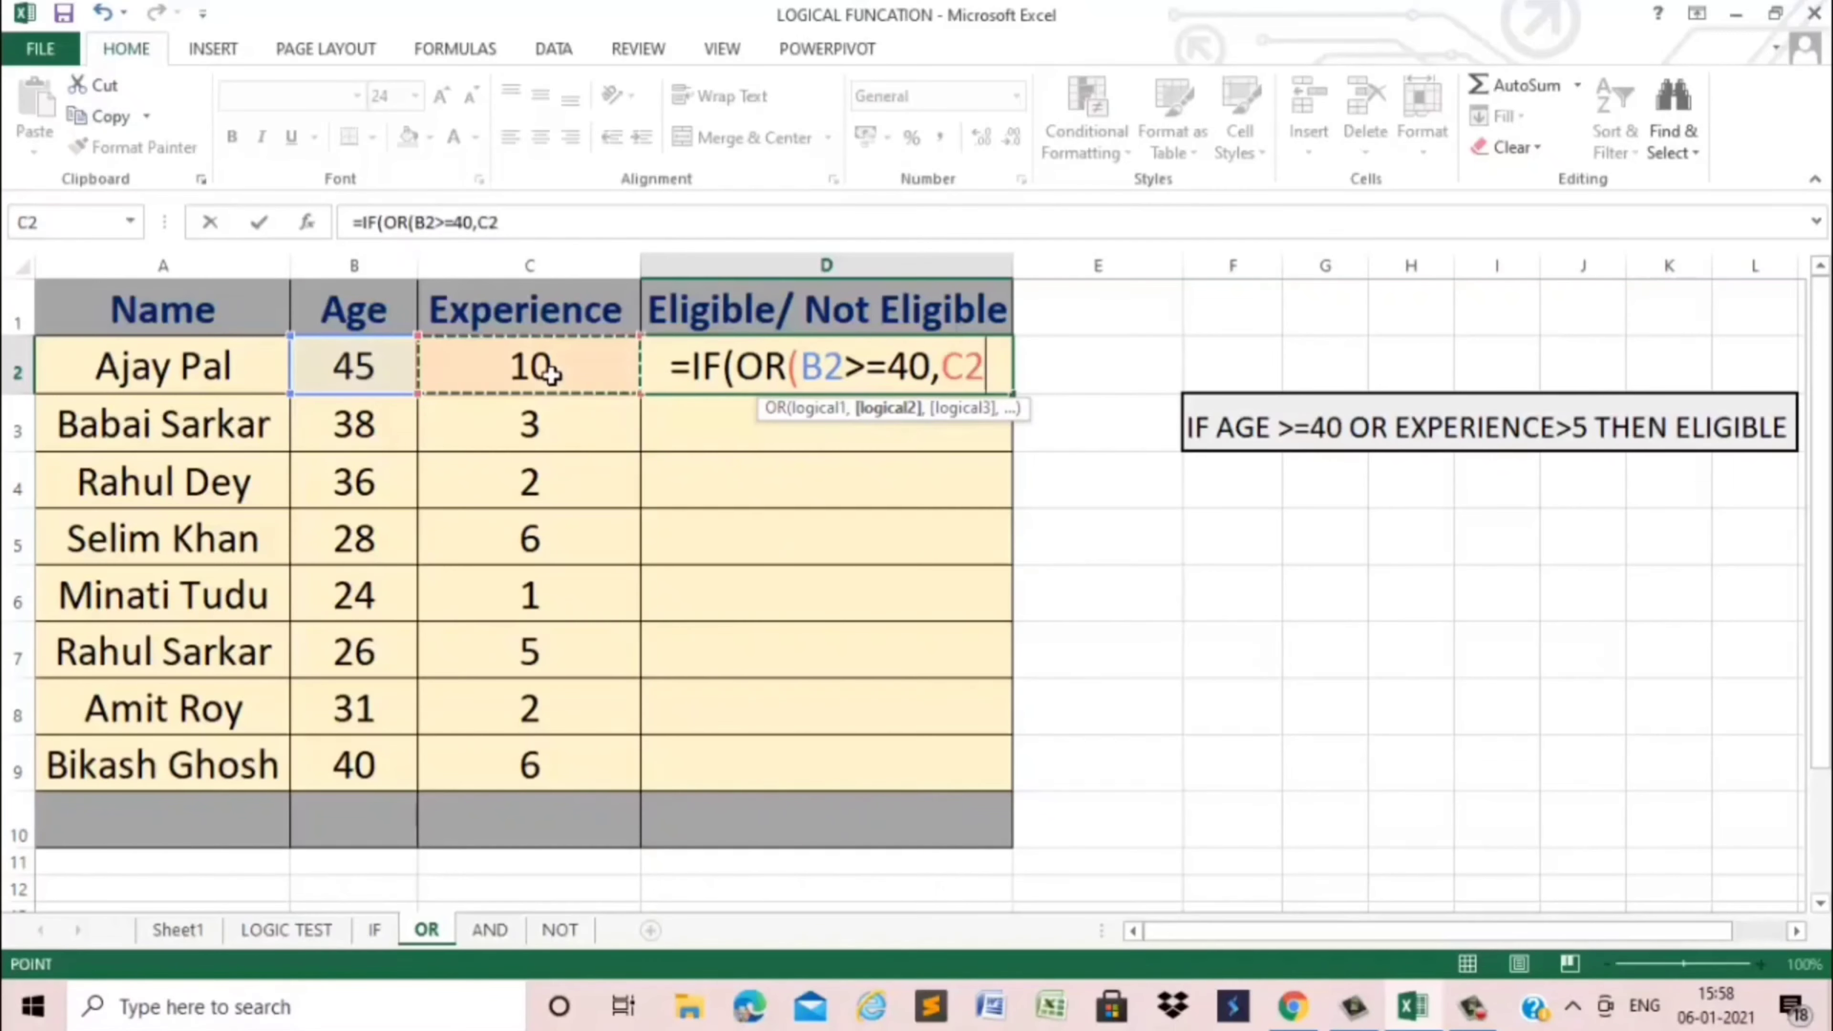
text(>5)
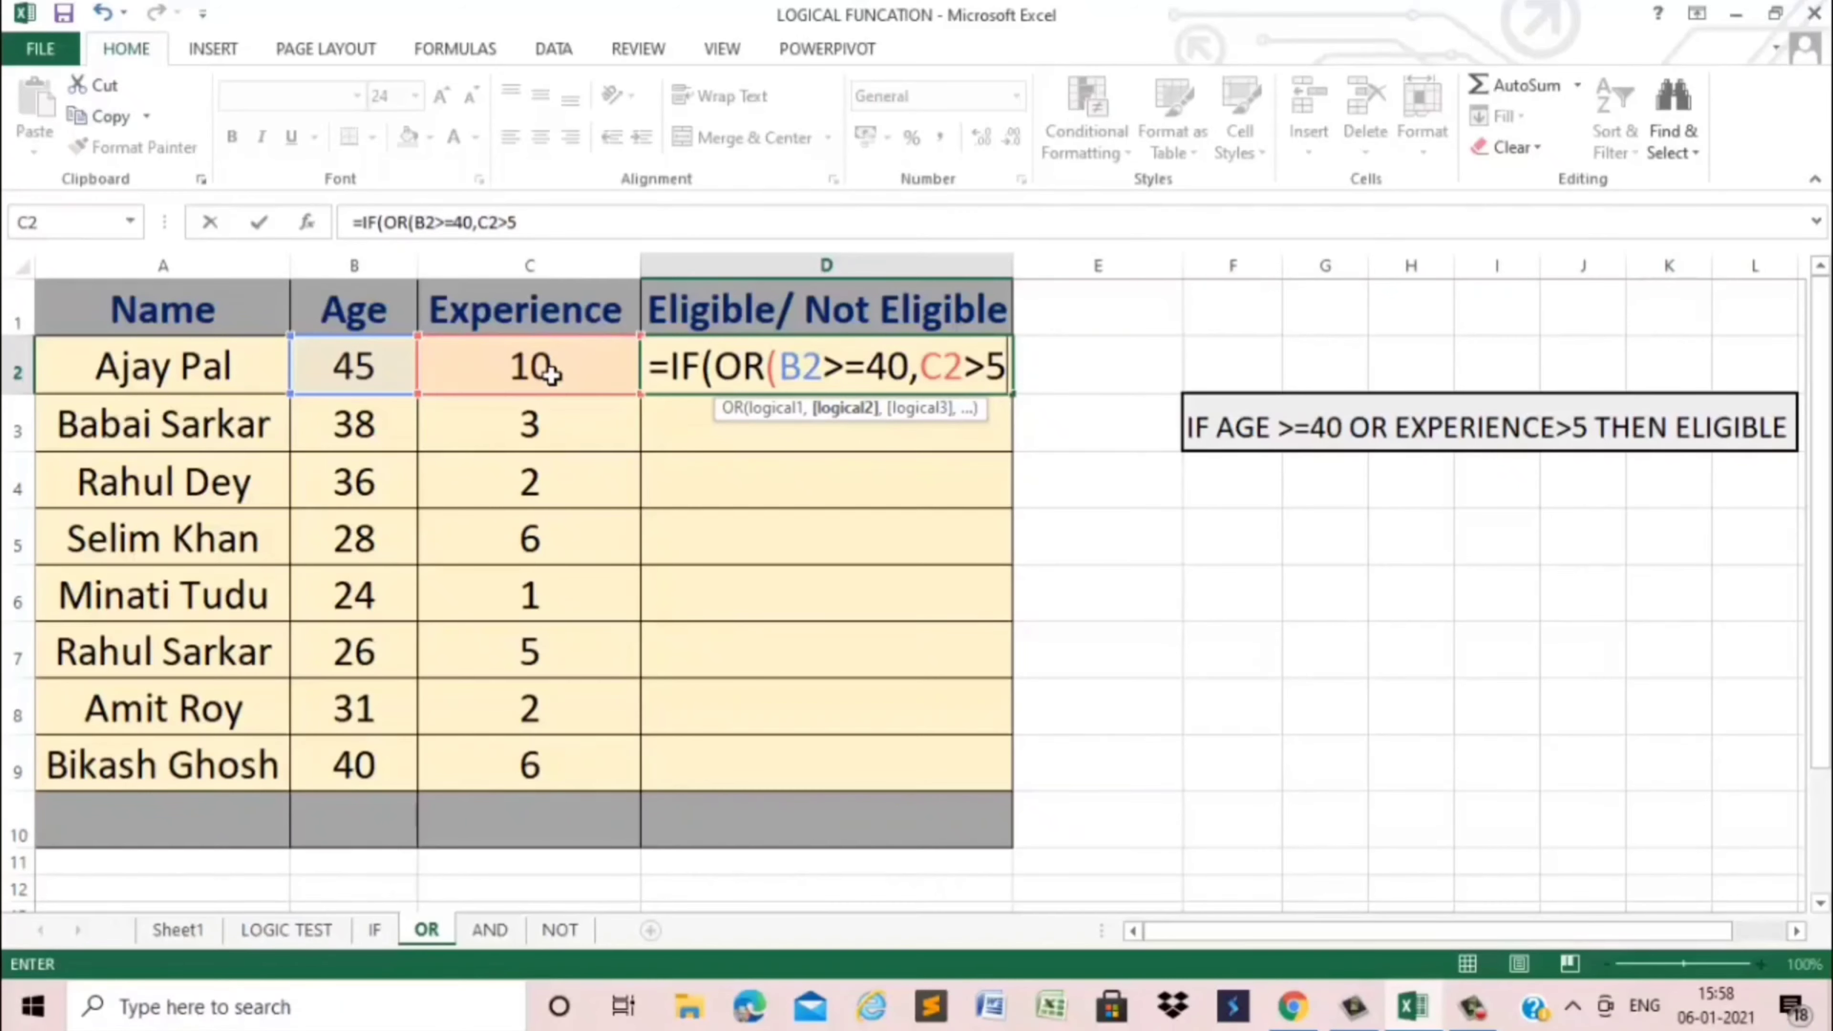
text())
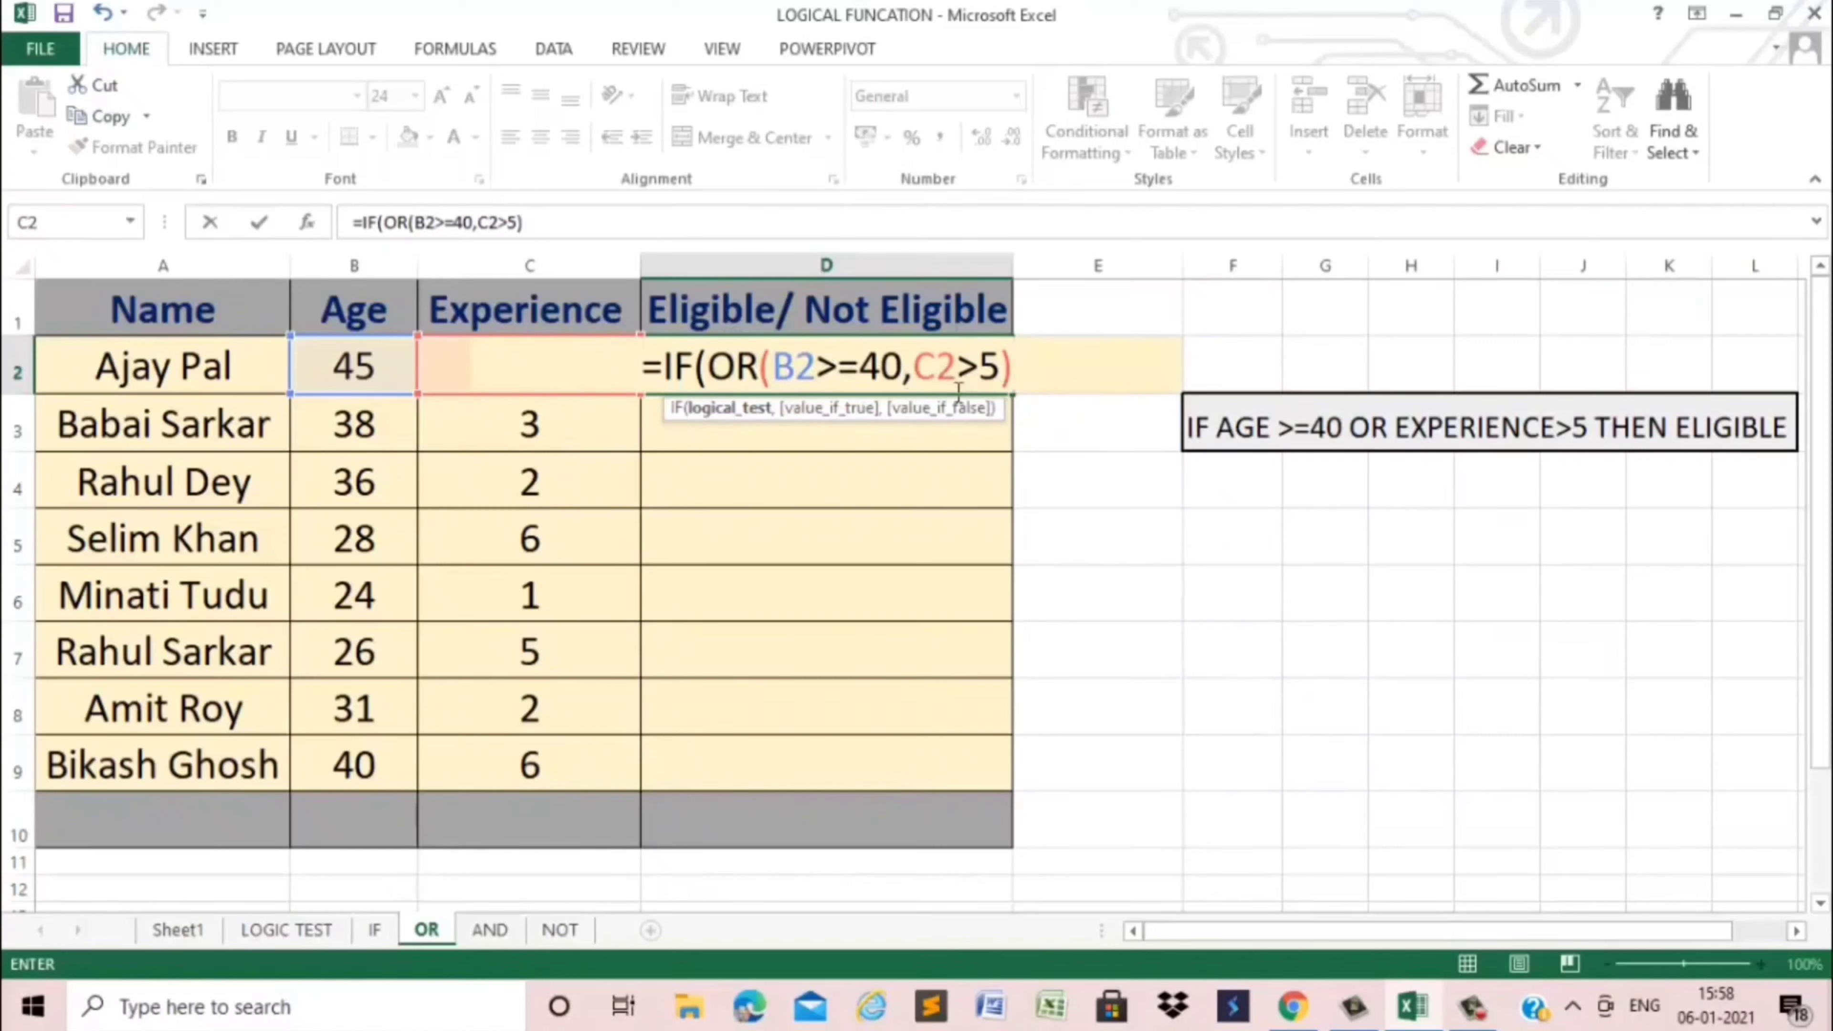
text(,)
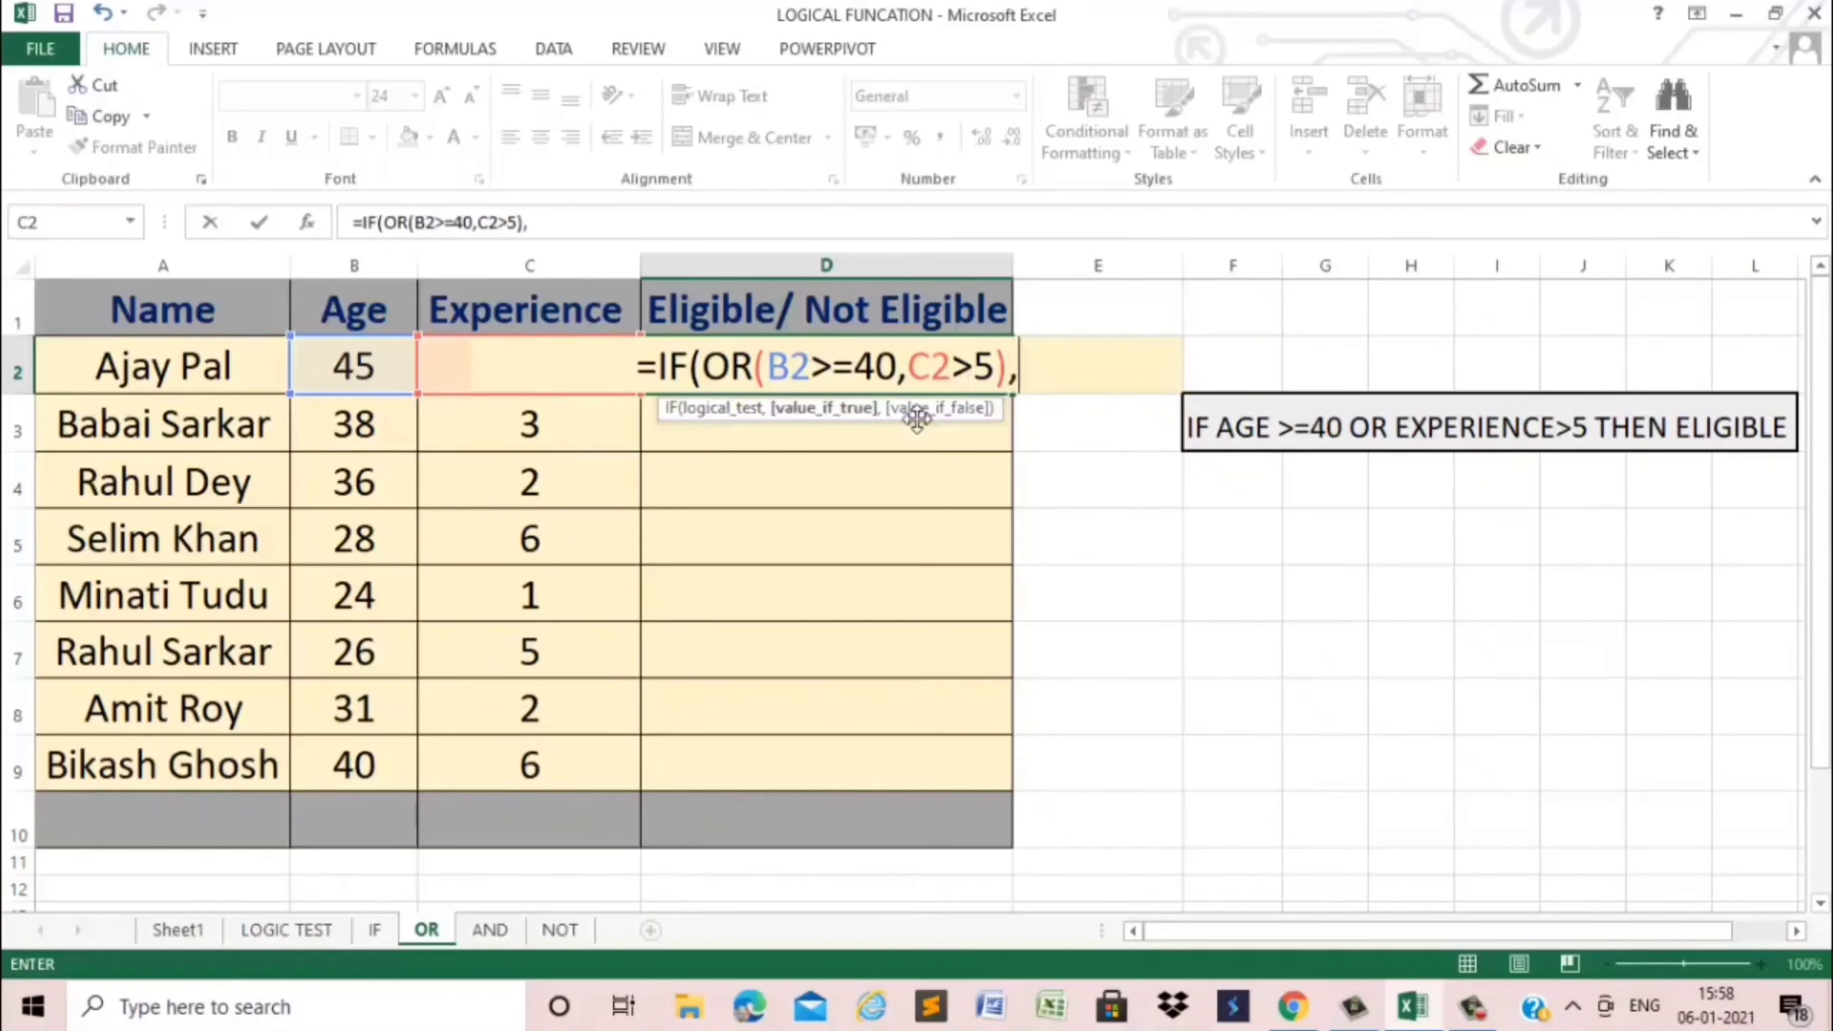
text(")
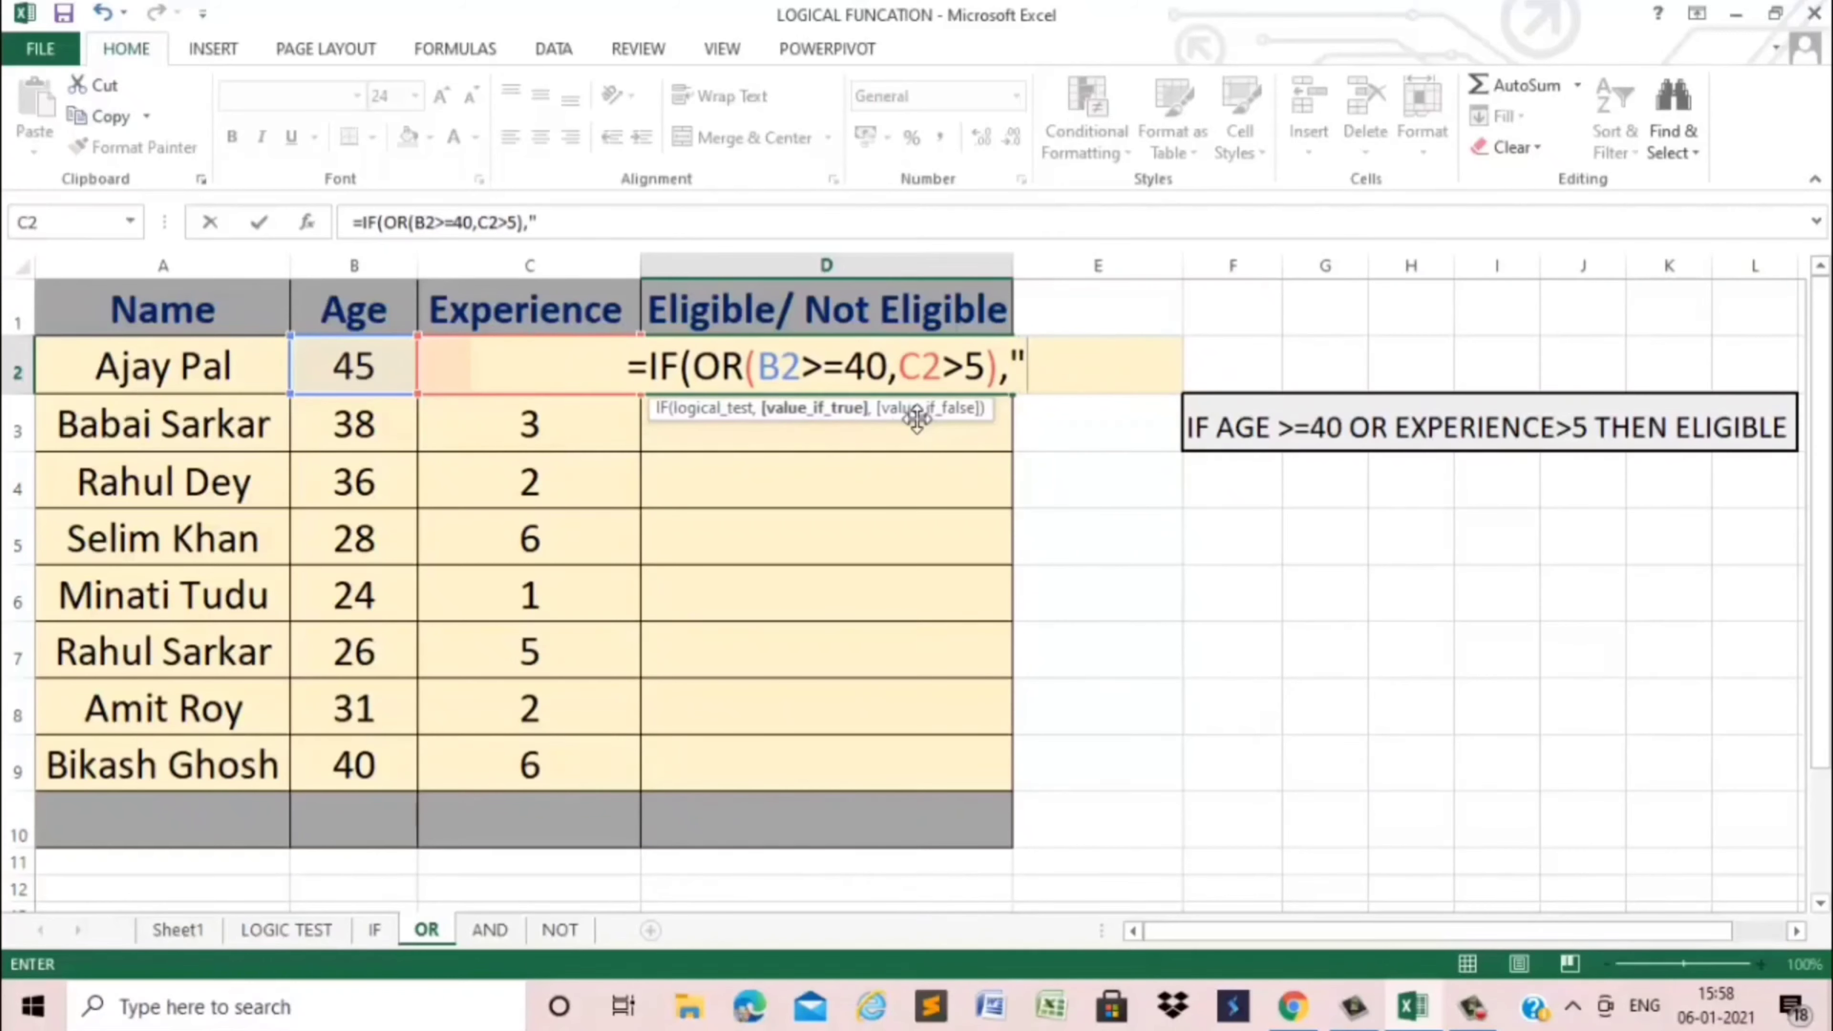
text(Eligible)
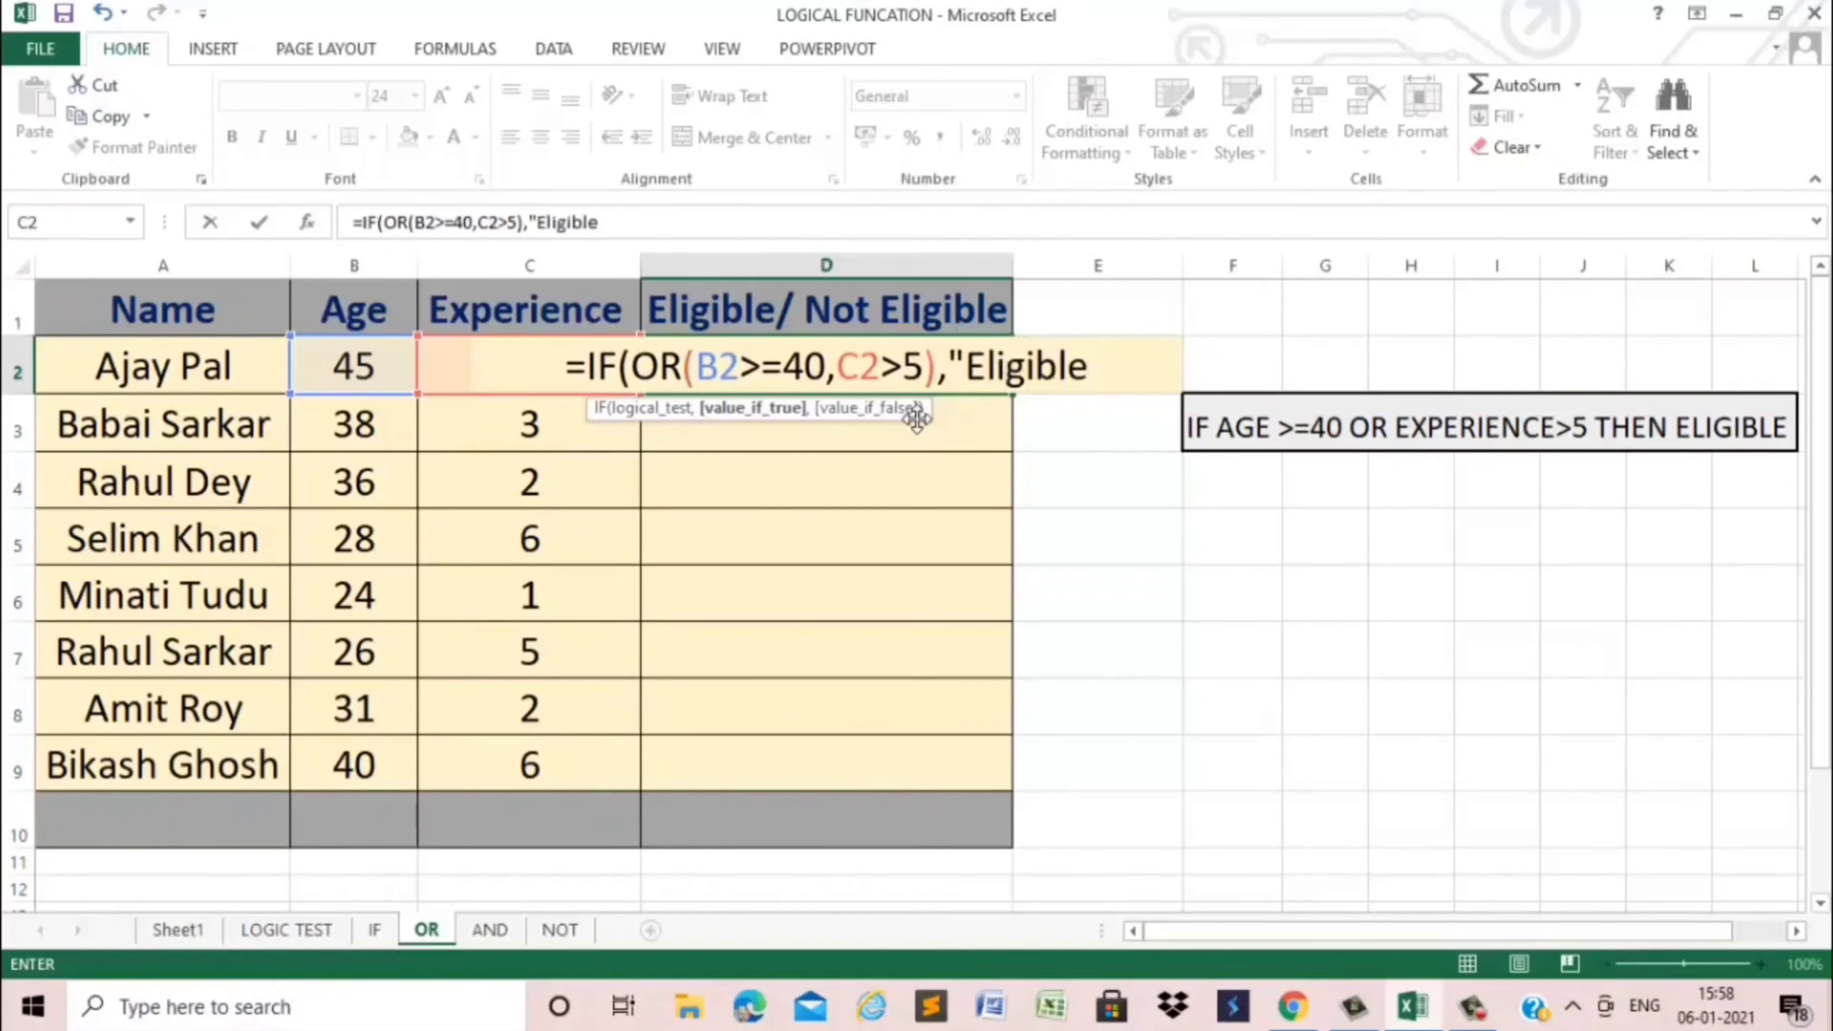
text(")
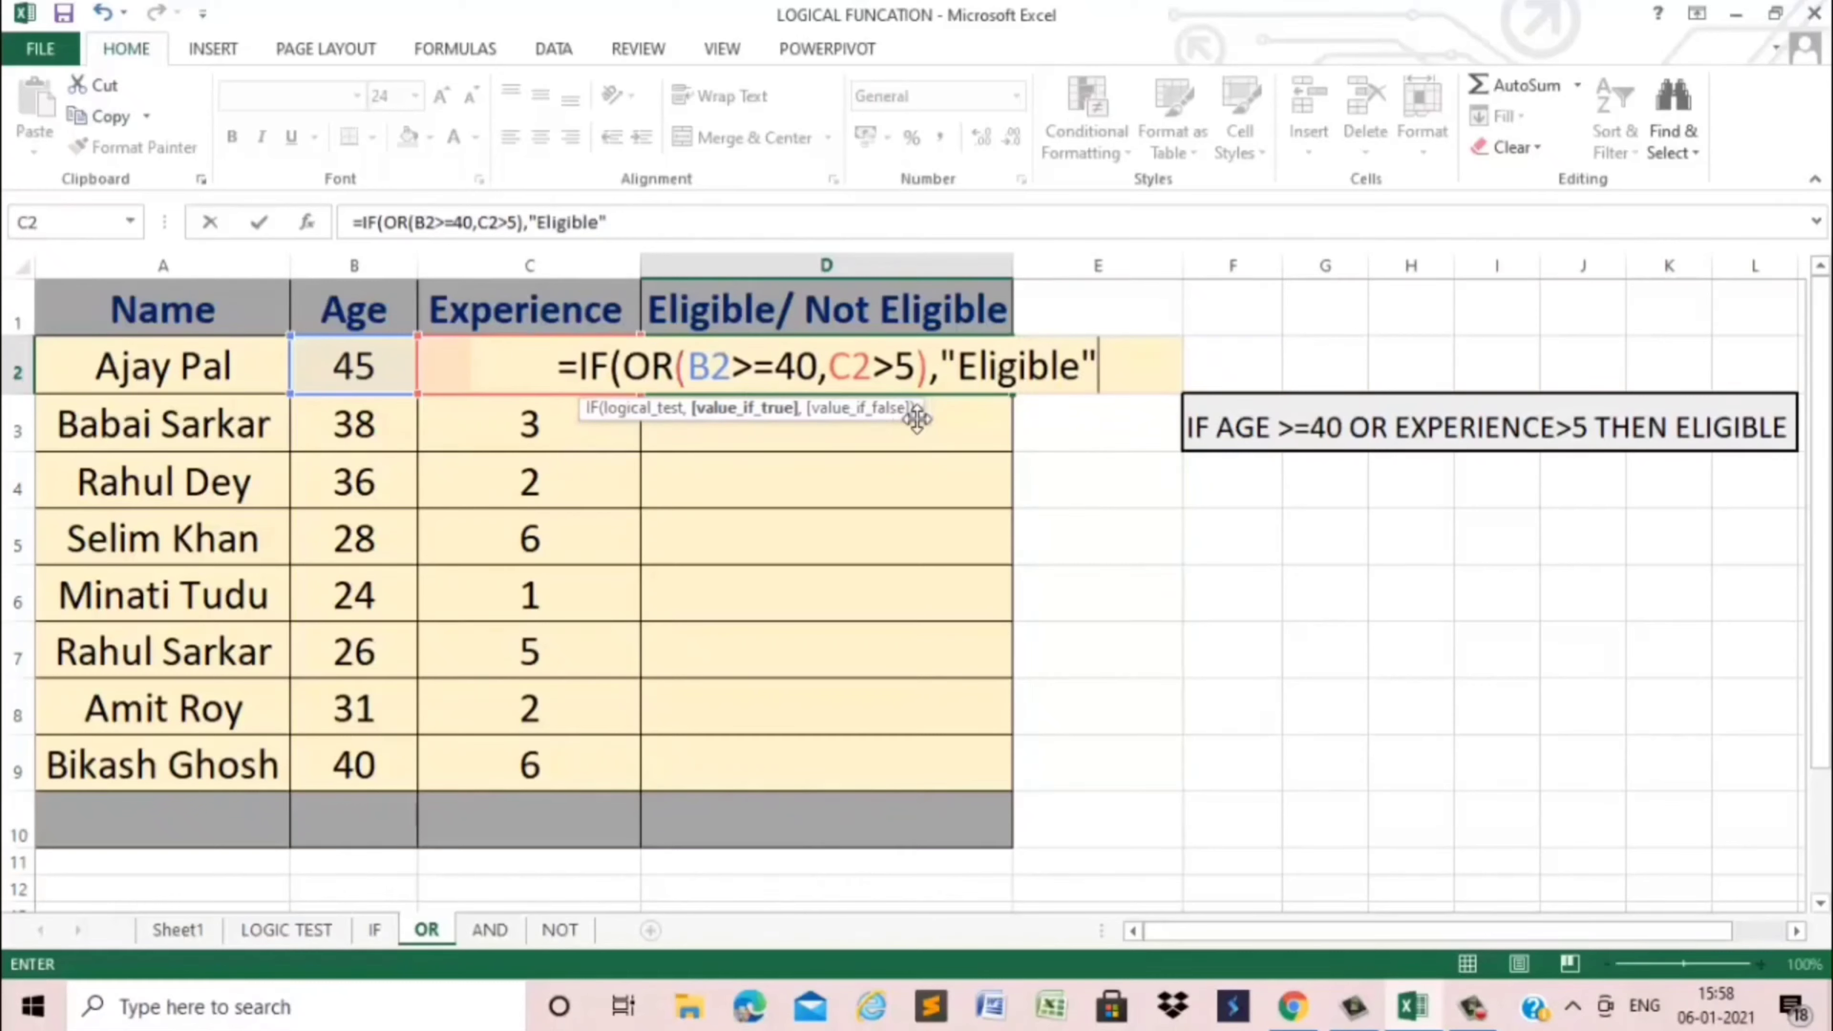
text(,)
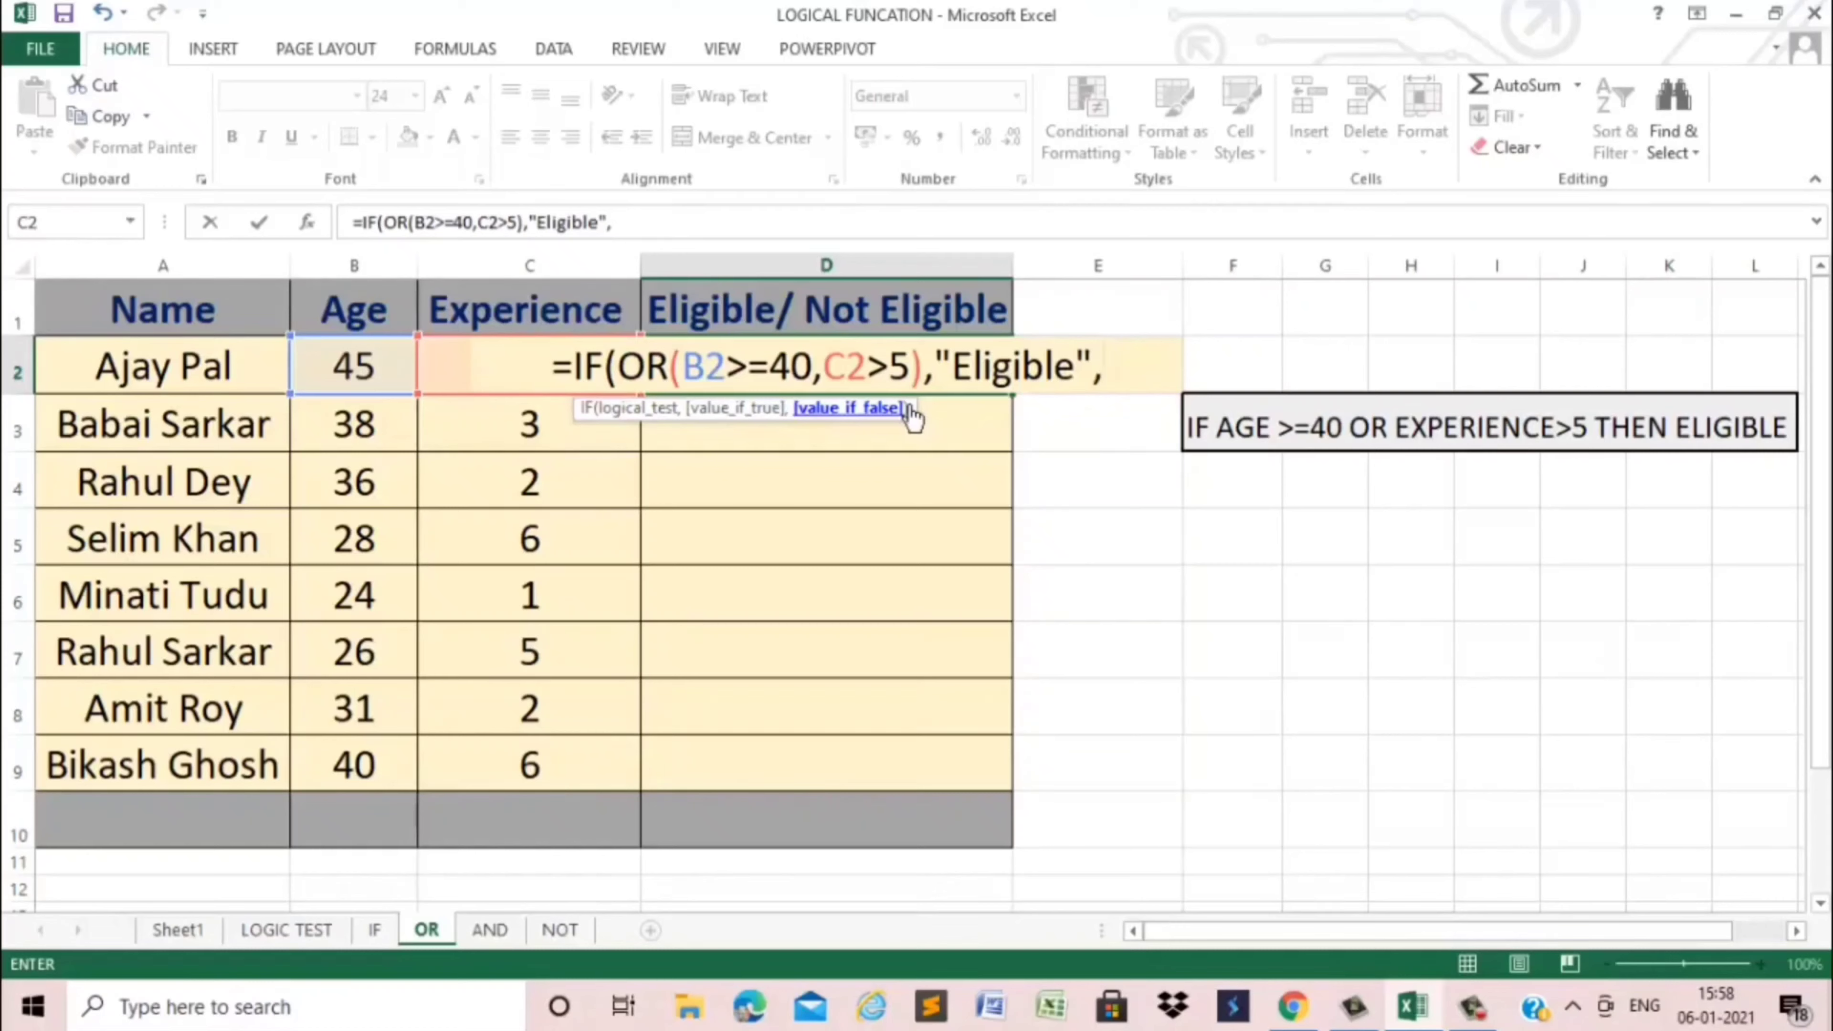
text(")
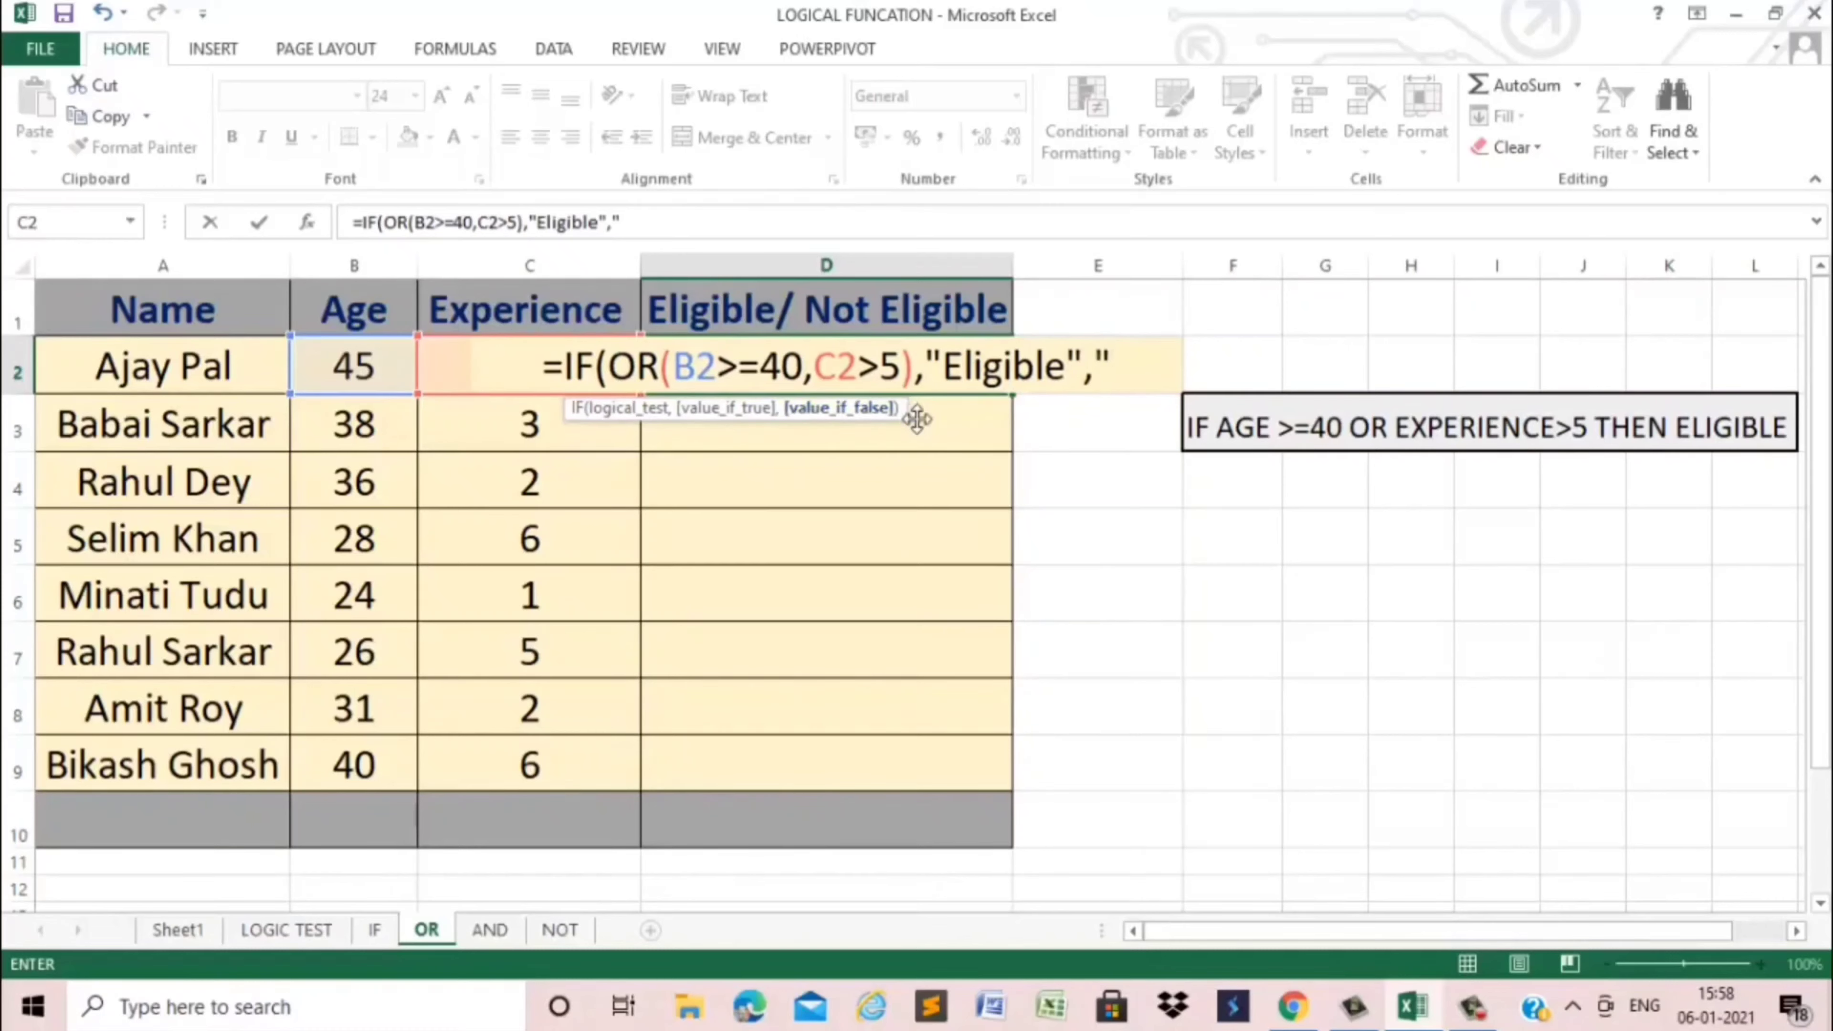
text(Not)
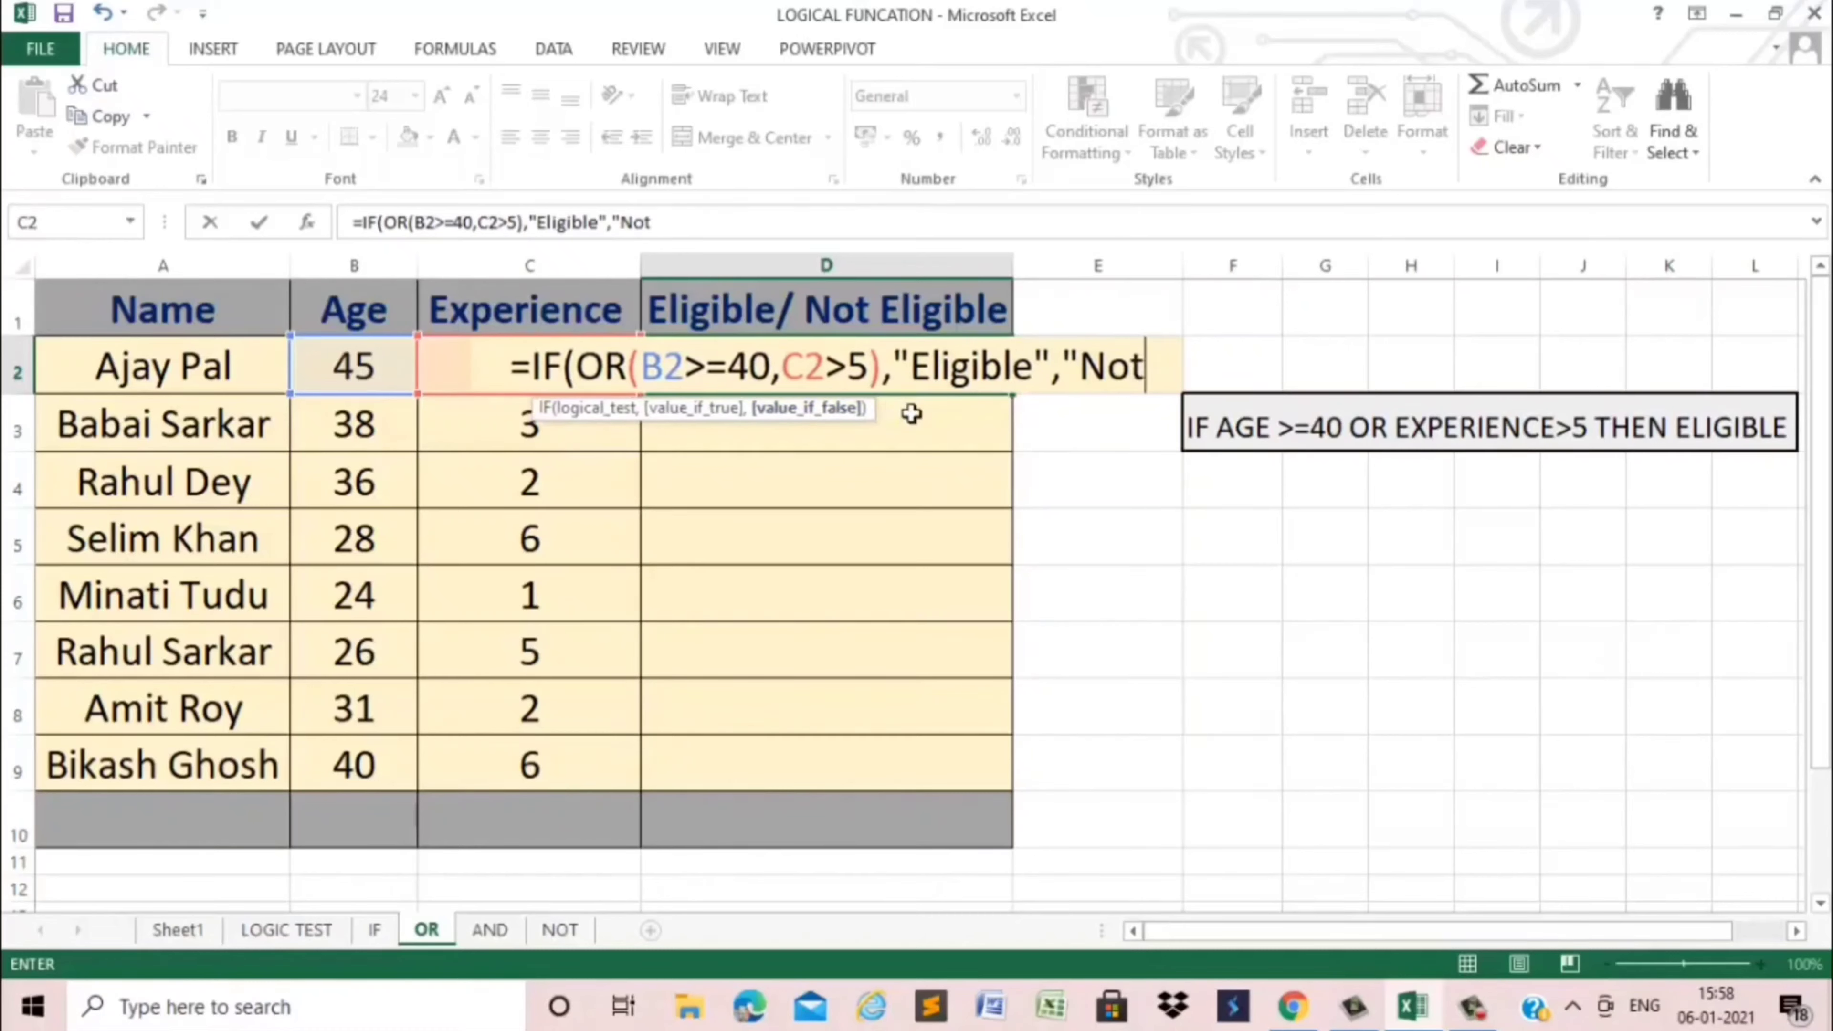
text( Eliglible")
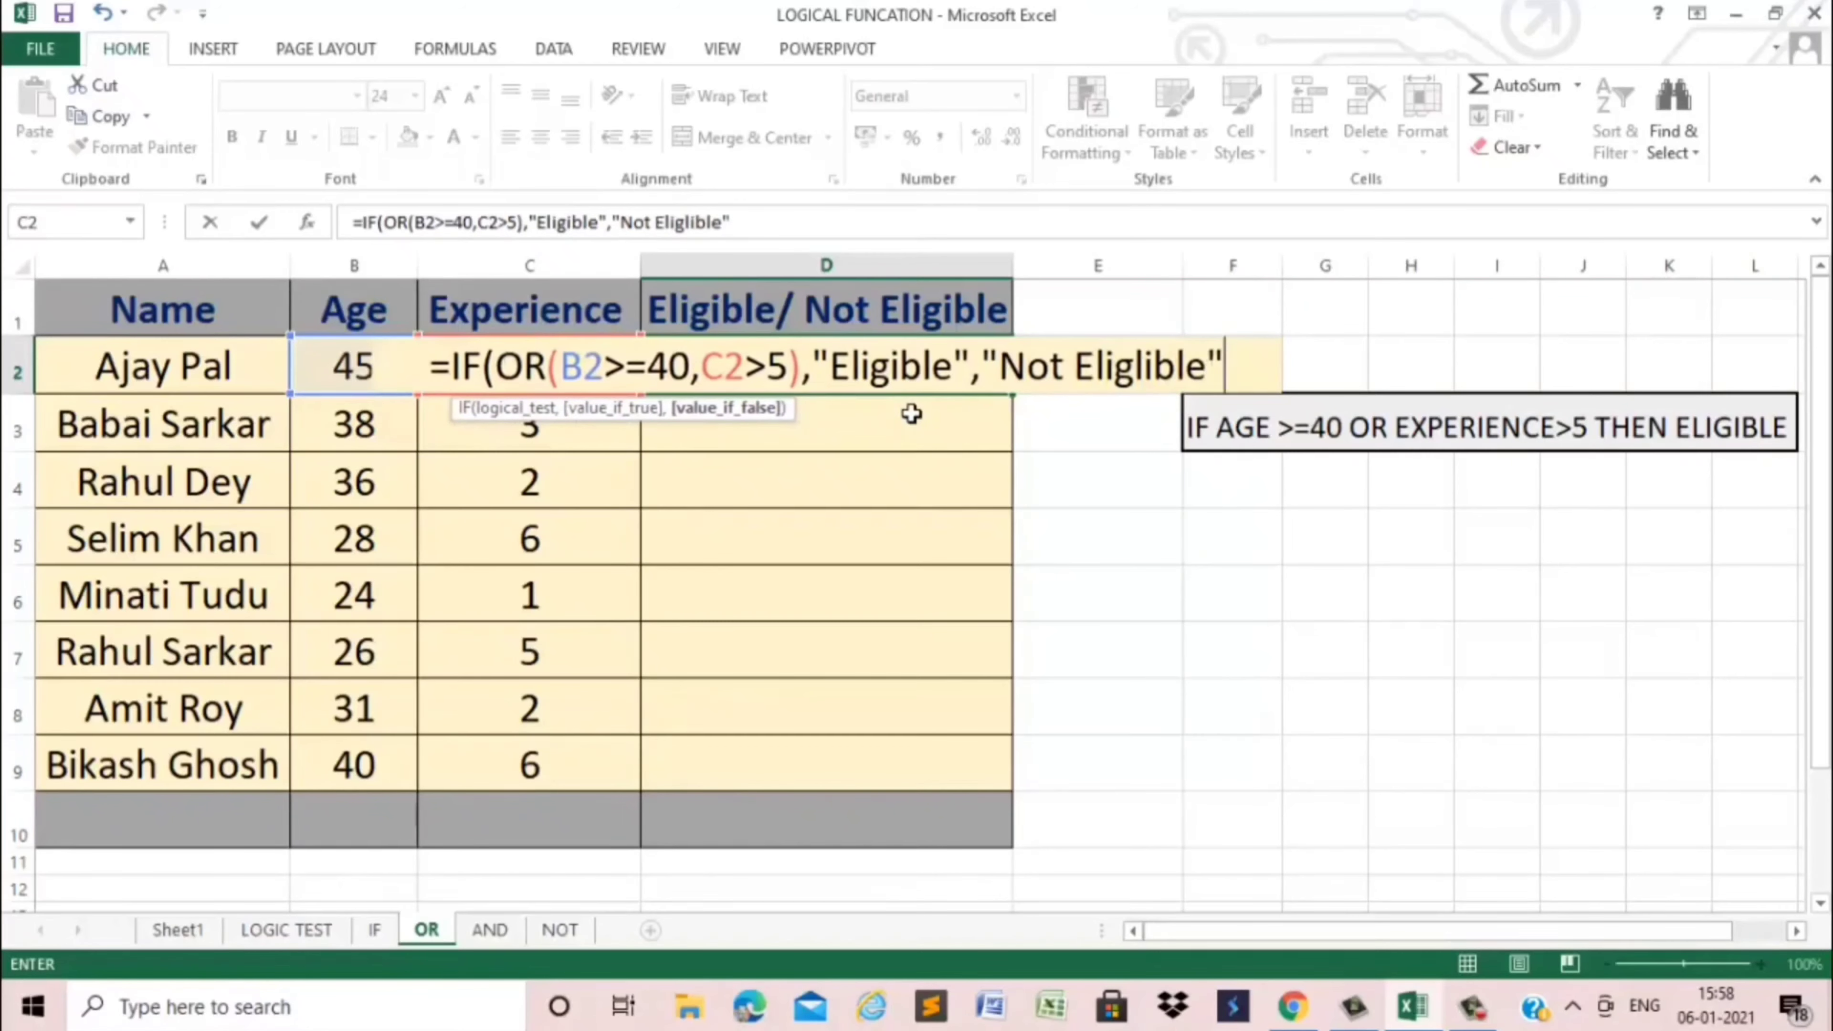
text())
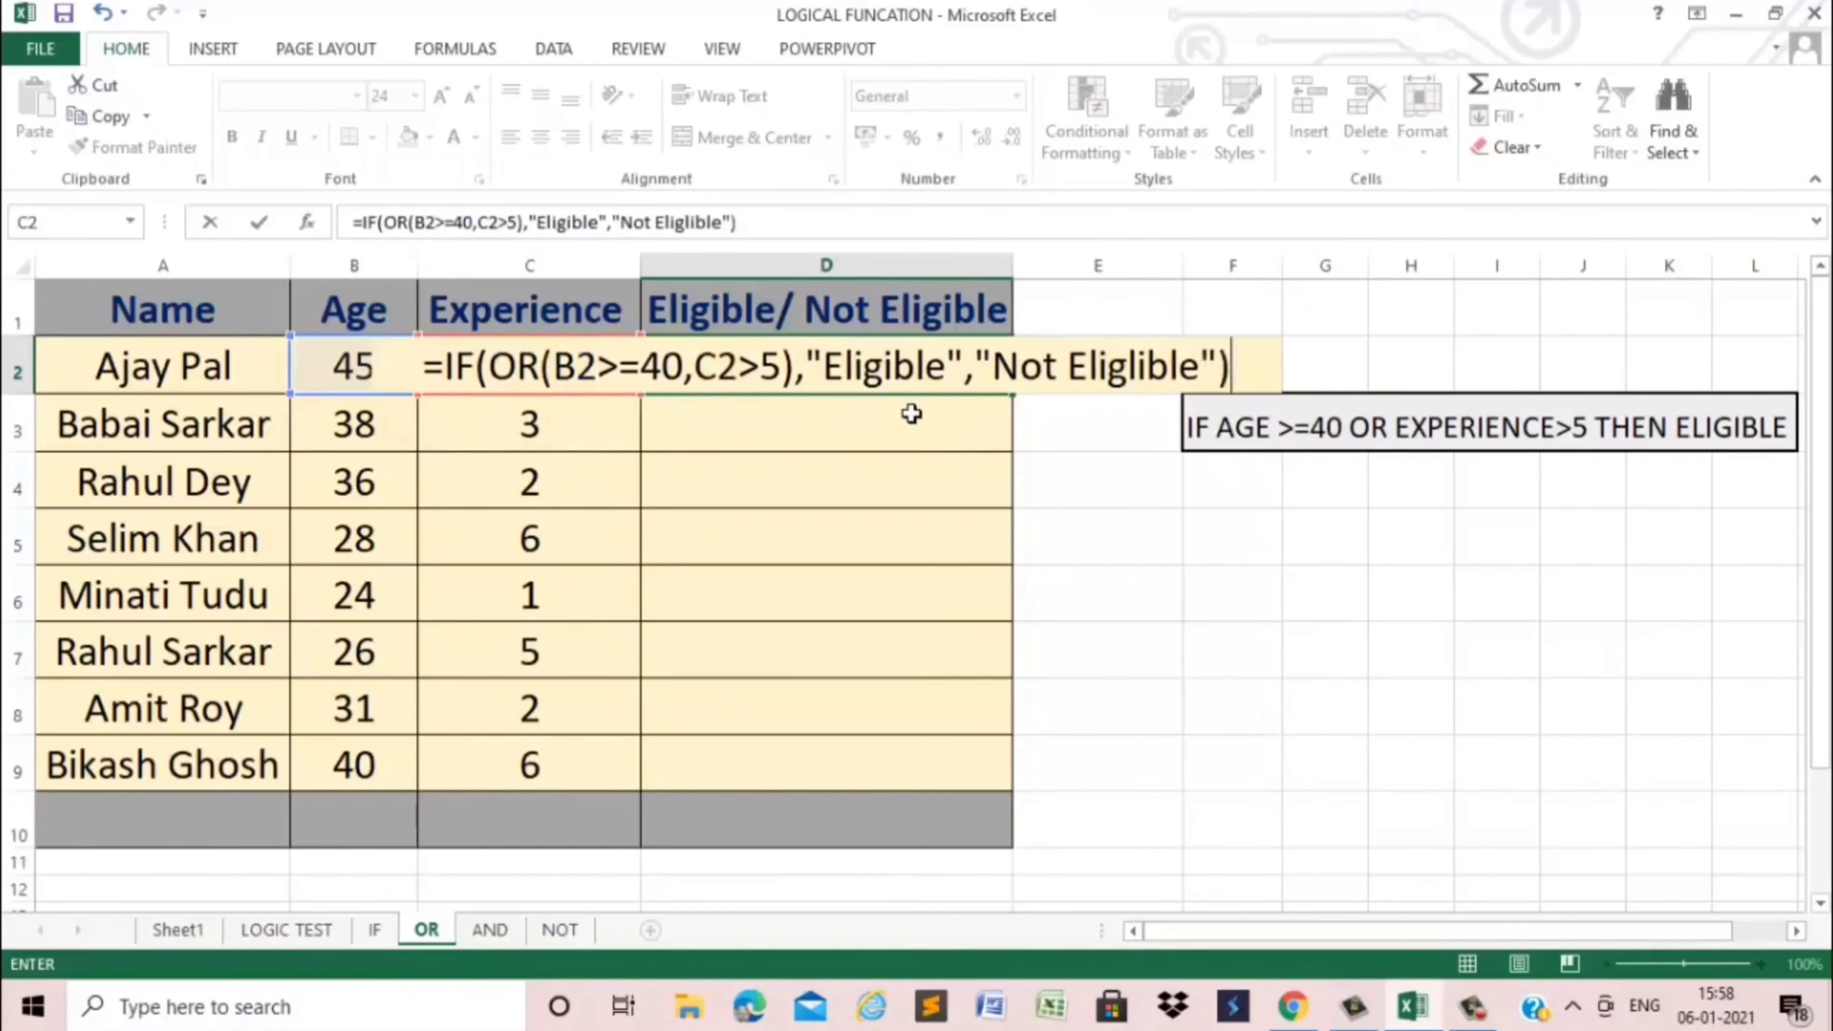
key(Return)
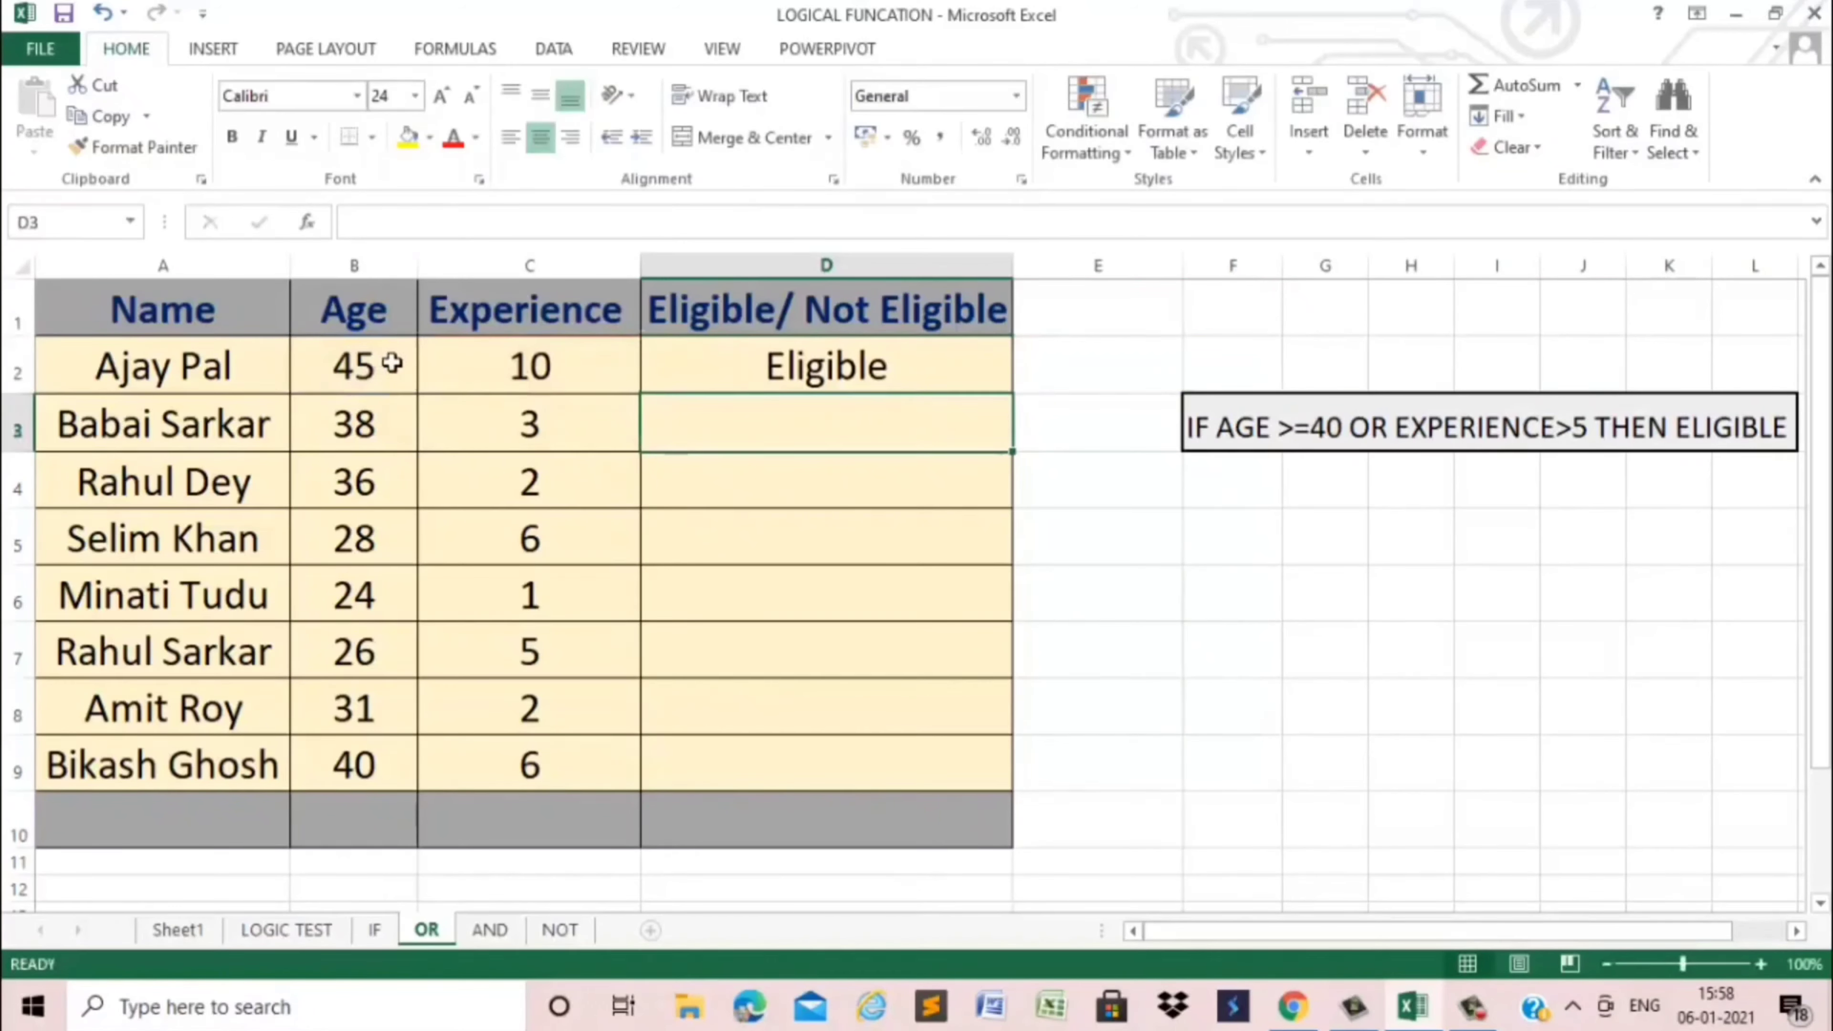
click(830, 365)
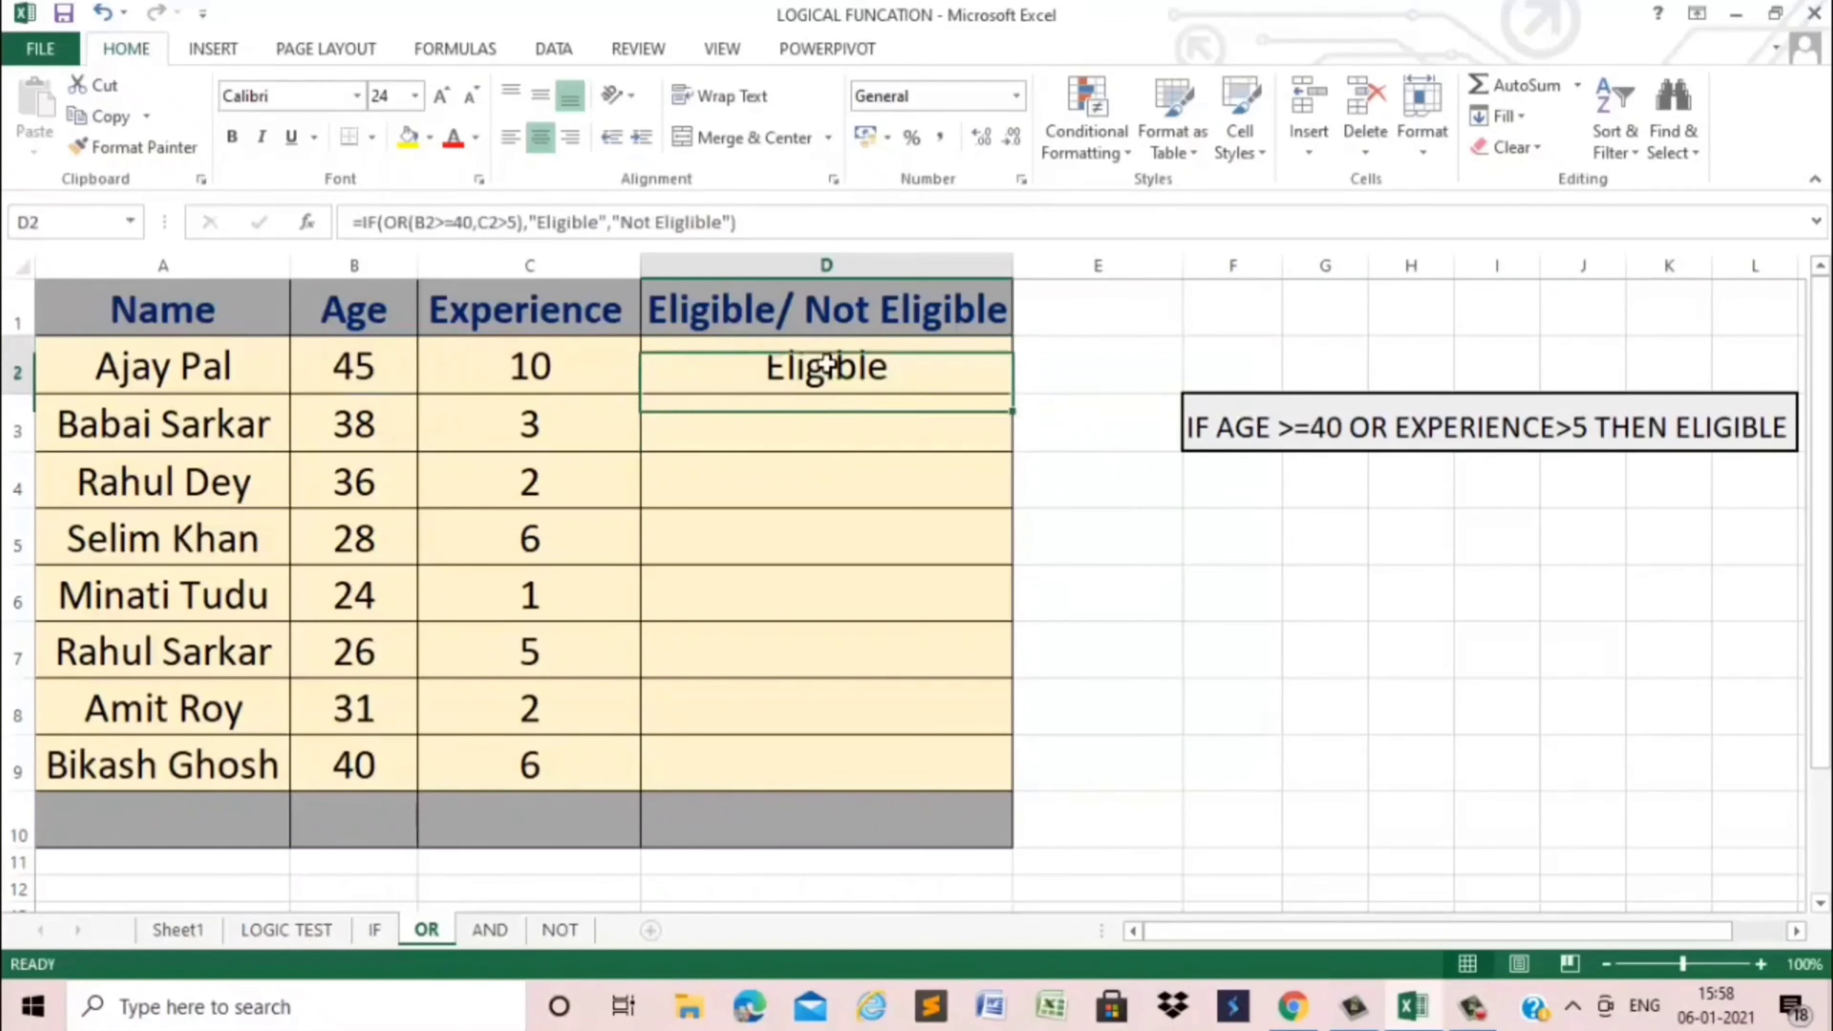
double_click(1026, 403)
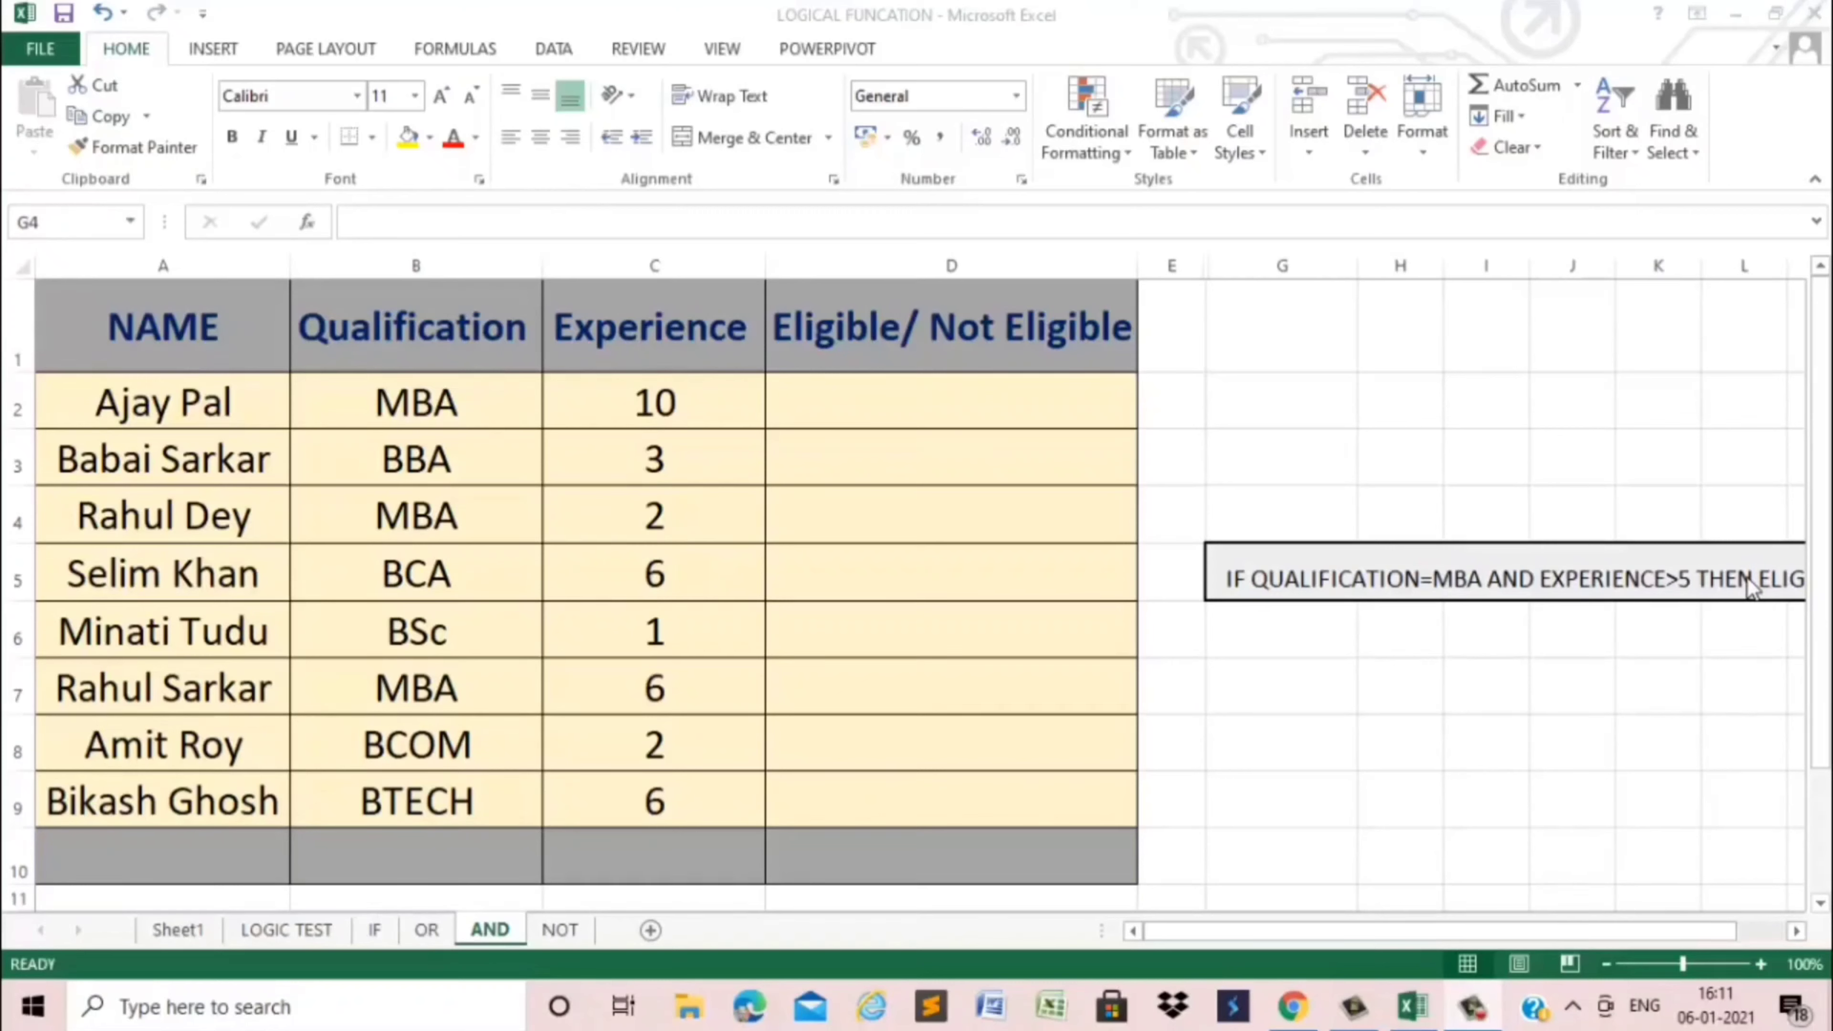
Step: Enter =IF(AND(B2="MBA",C2>5),"Eligible","Not Eligible") in D2 and fill it down to row 9
click(861, 396)
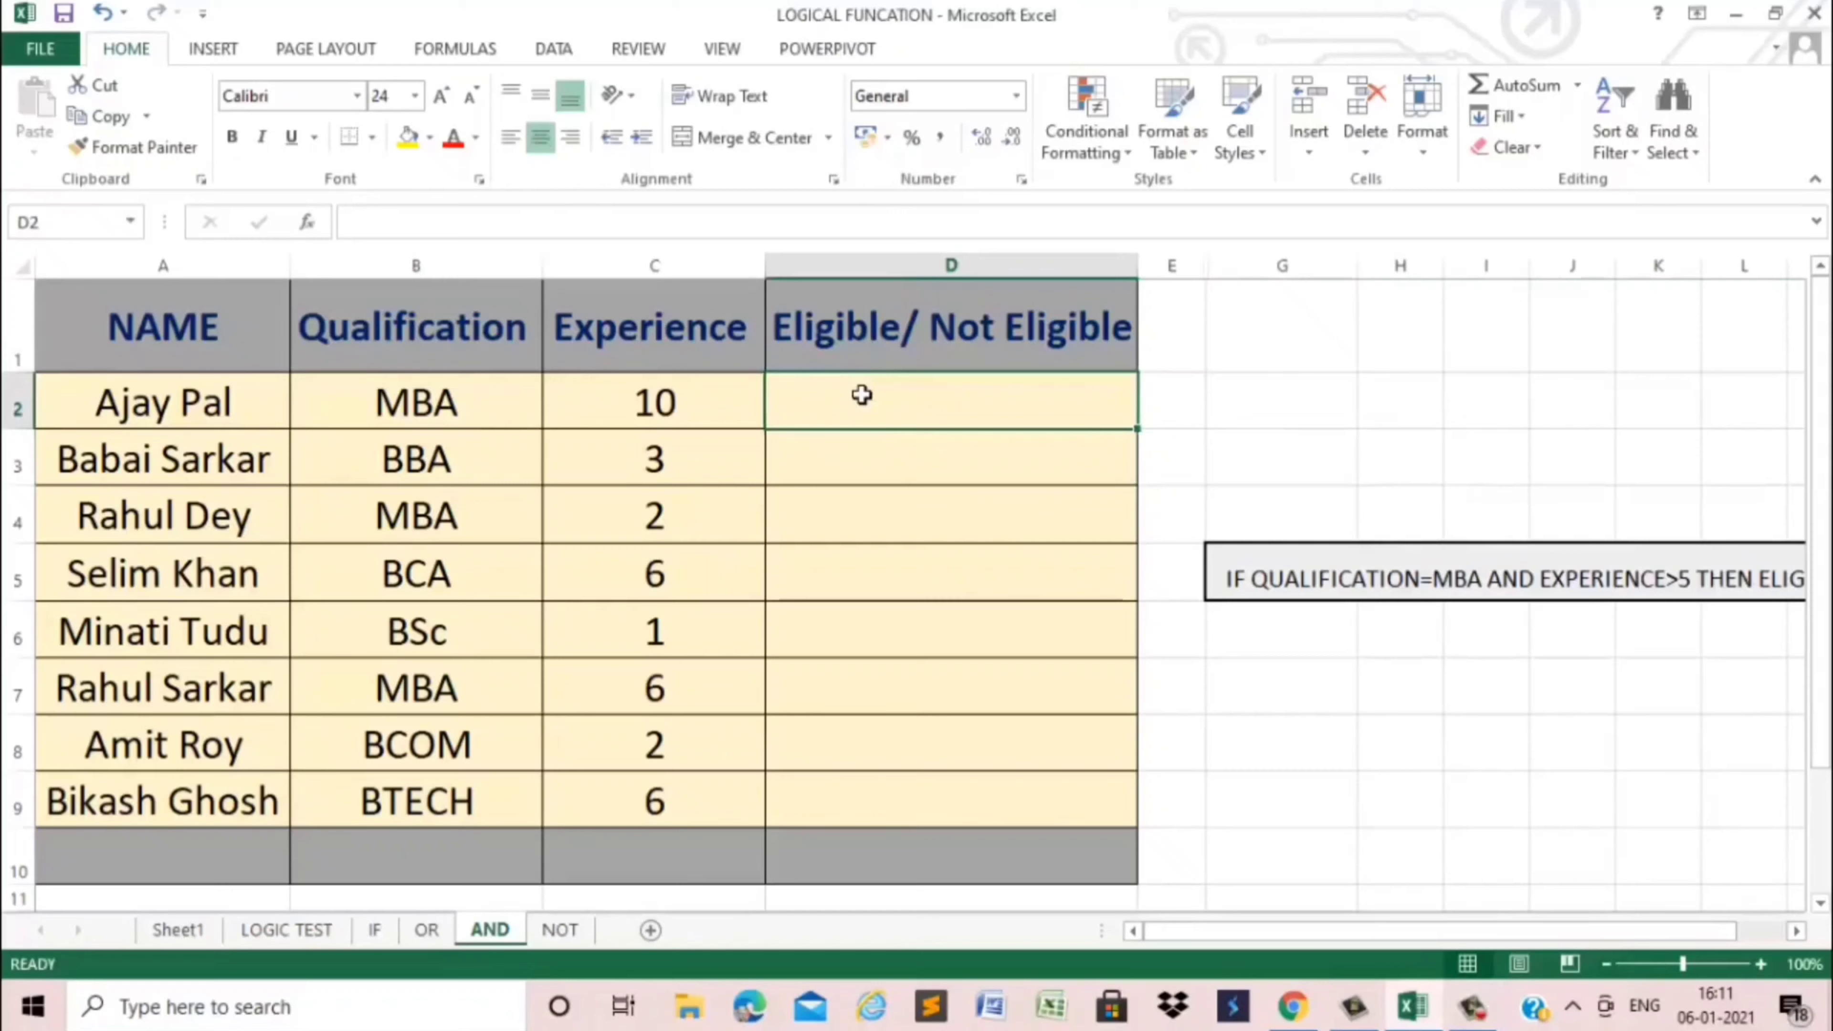
text(=)
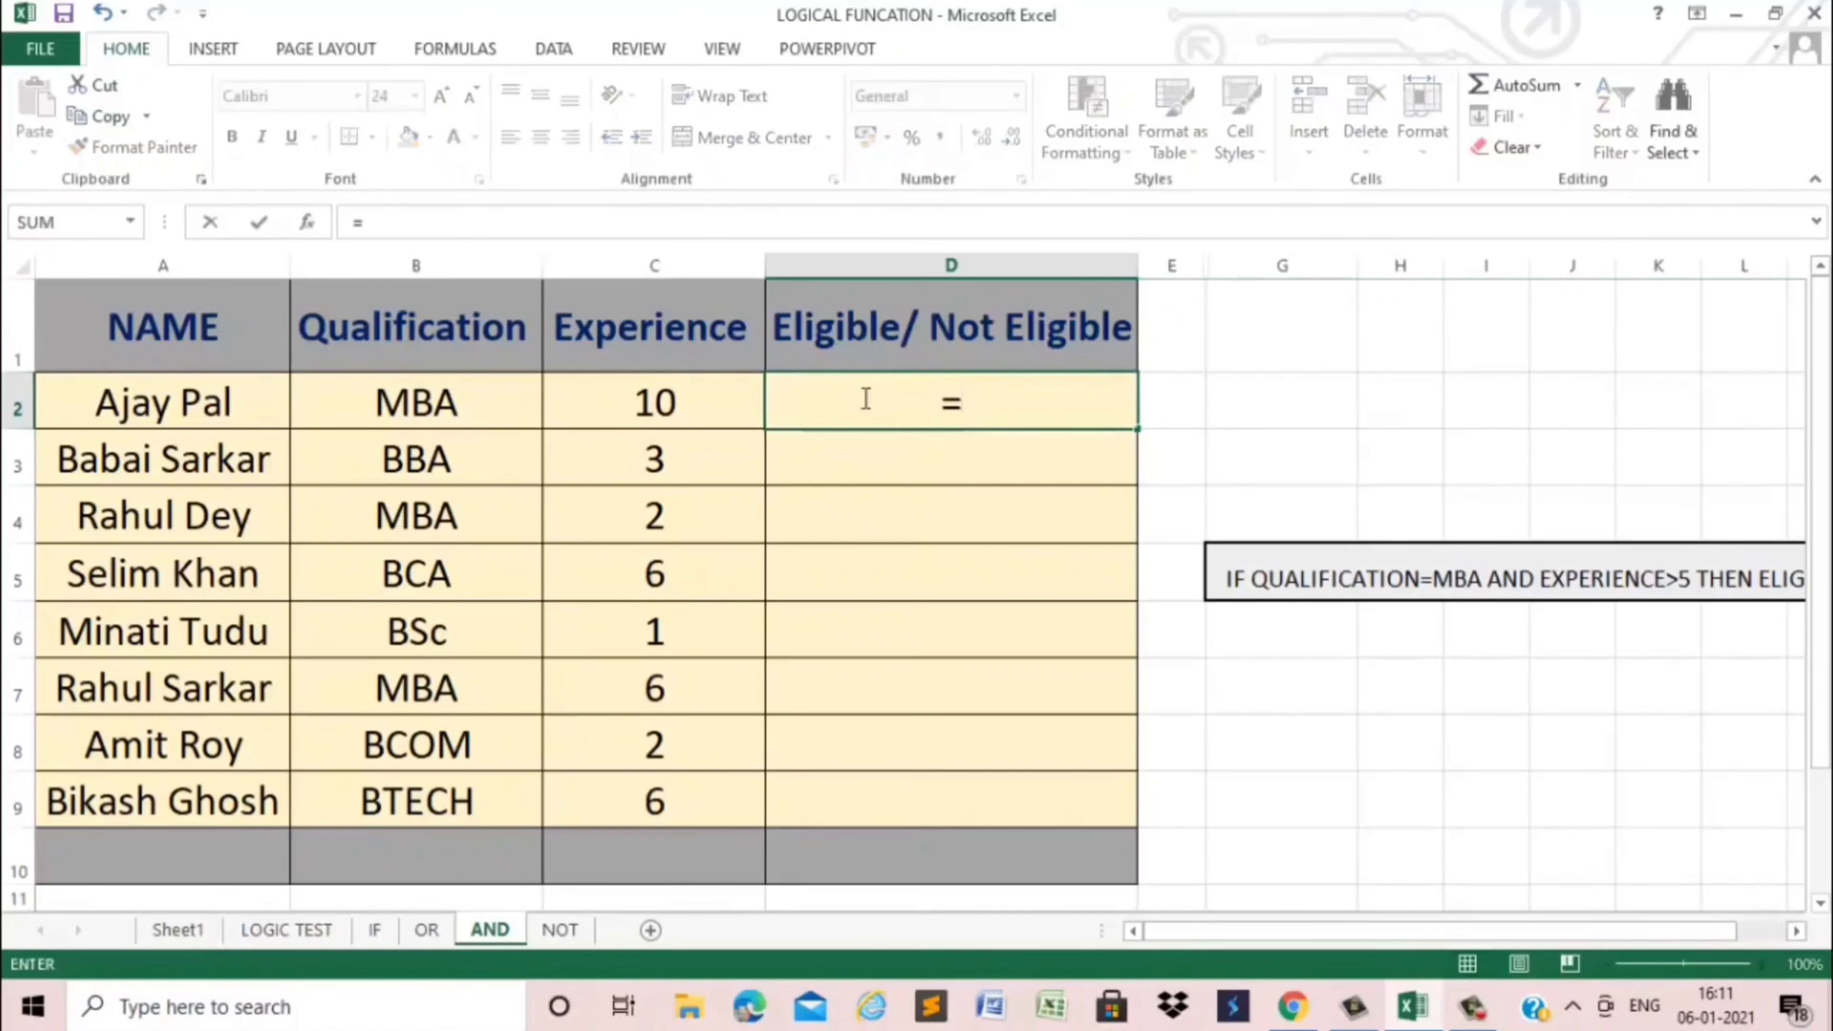
text(IF)
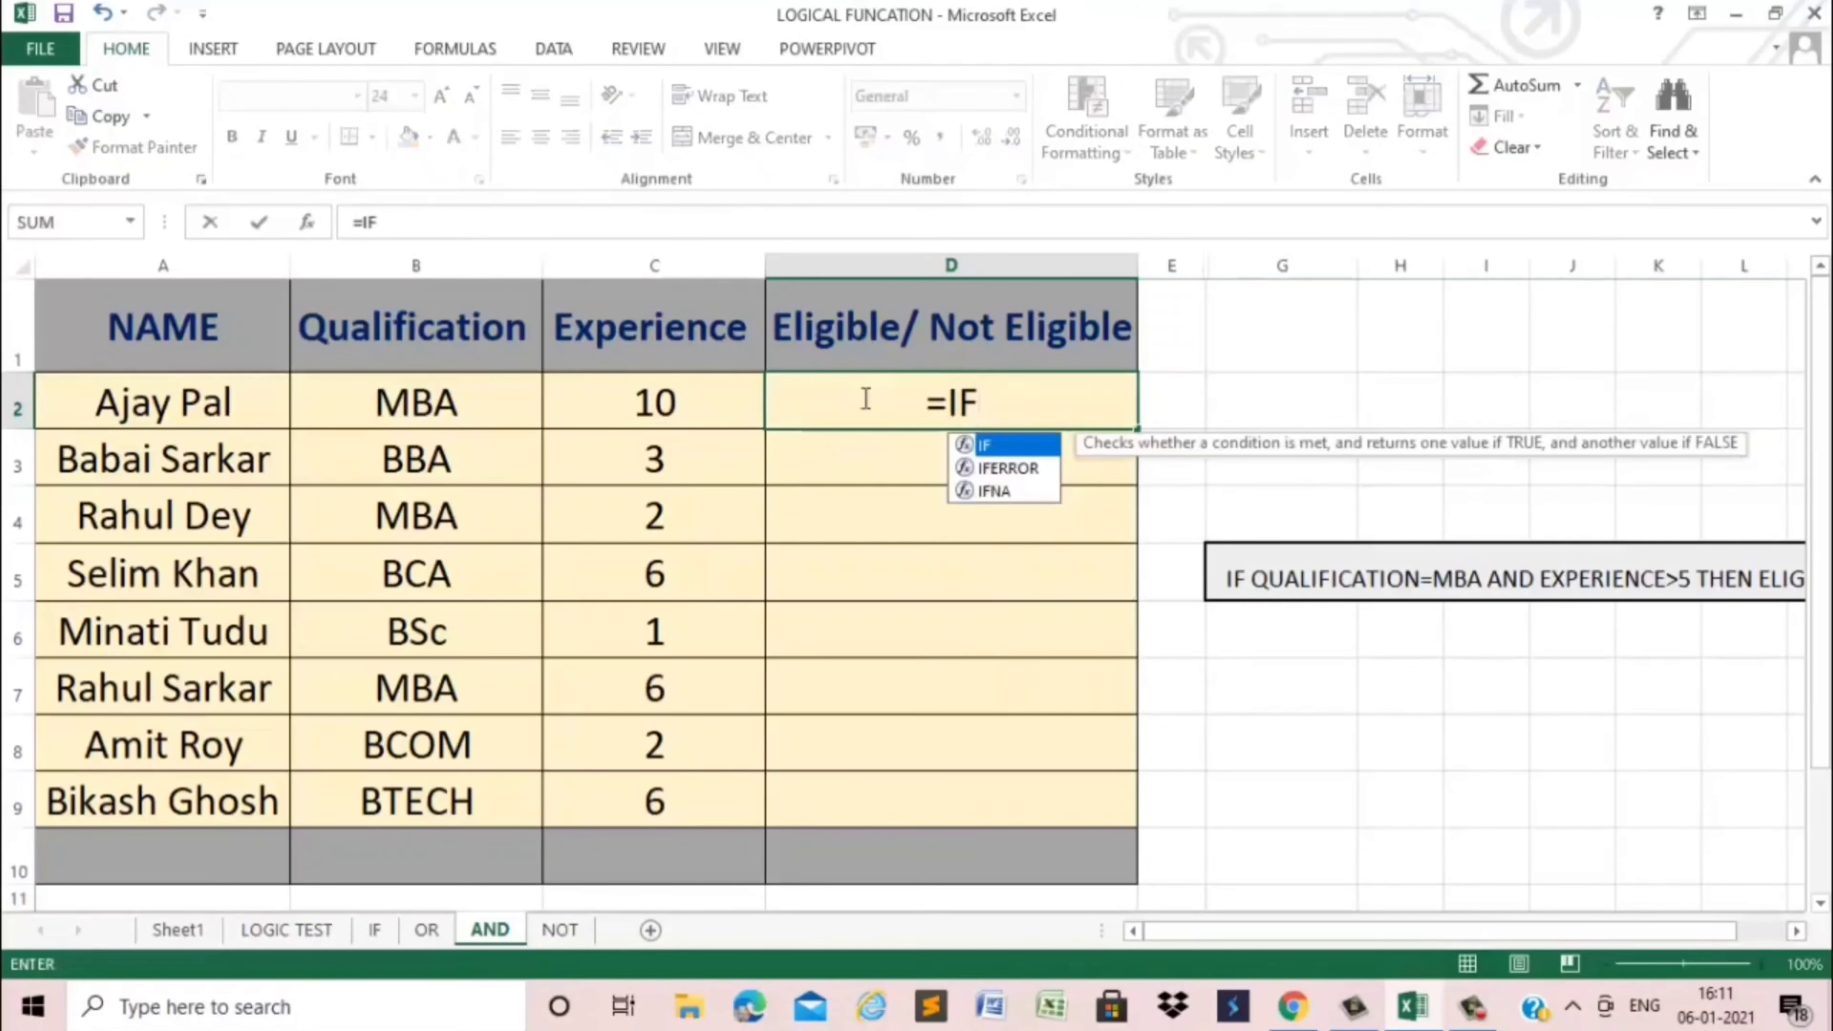
text(()
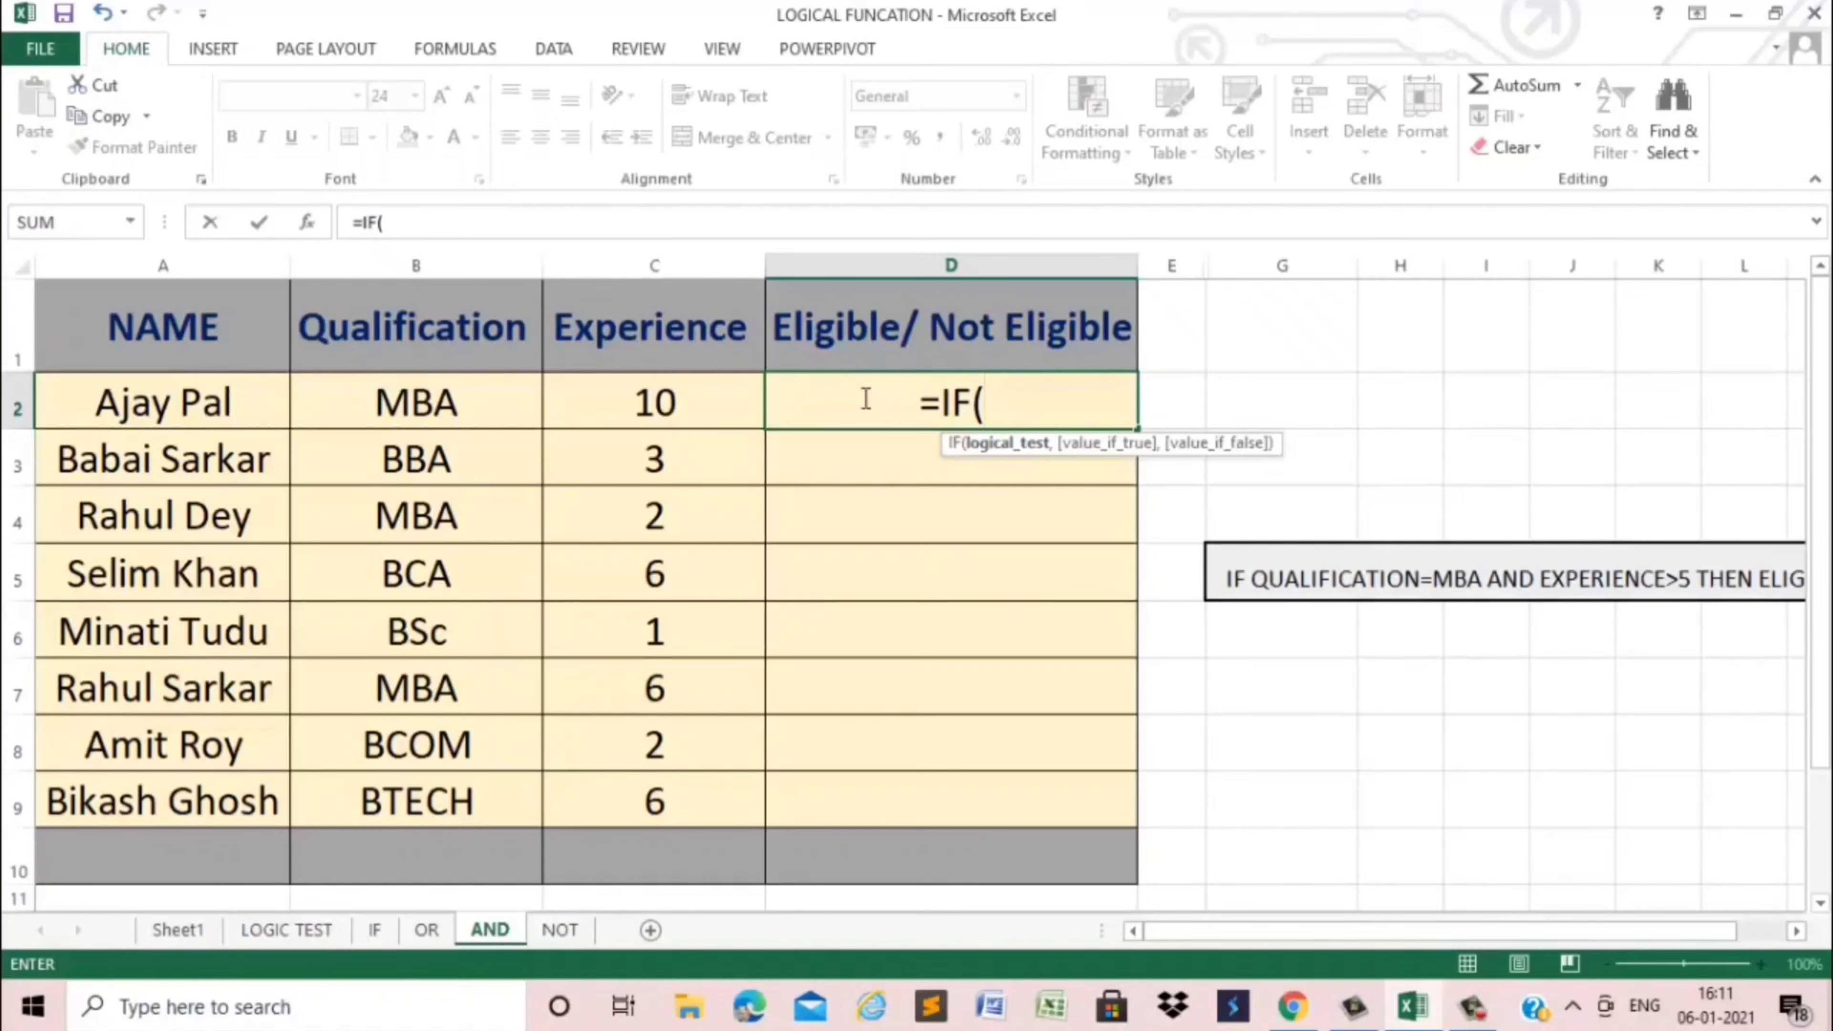
text(AN)
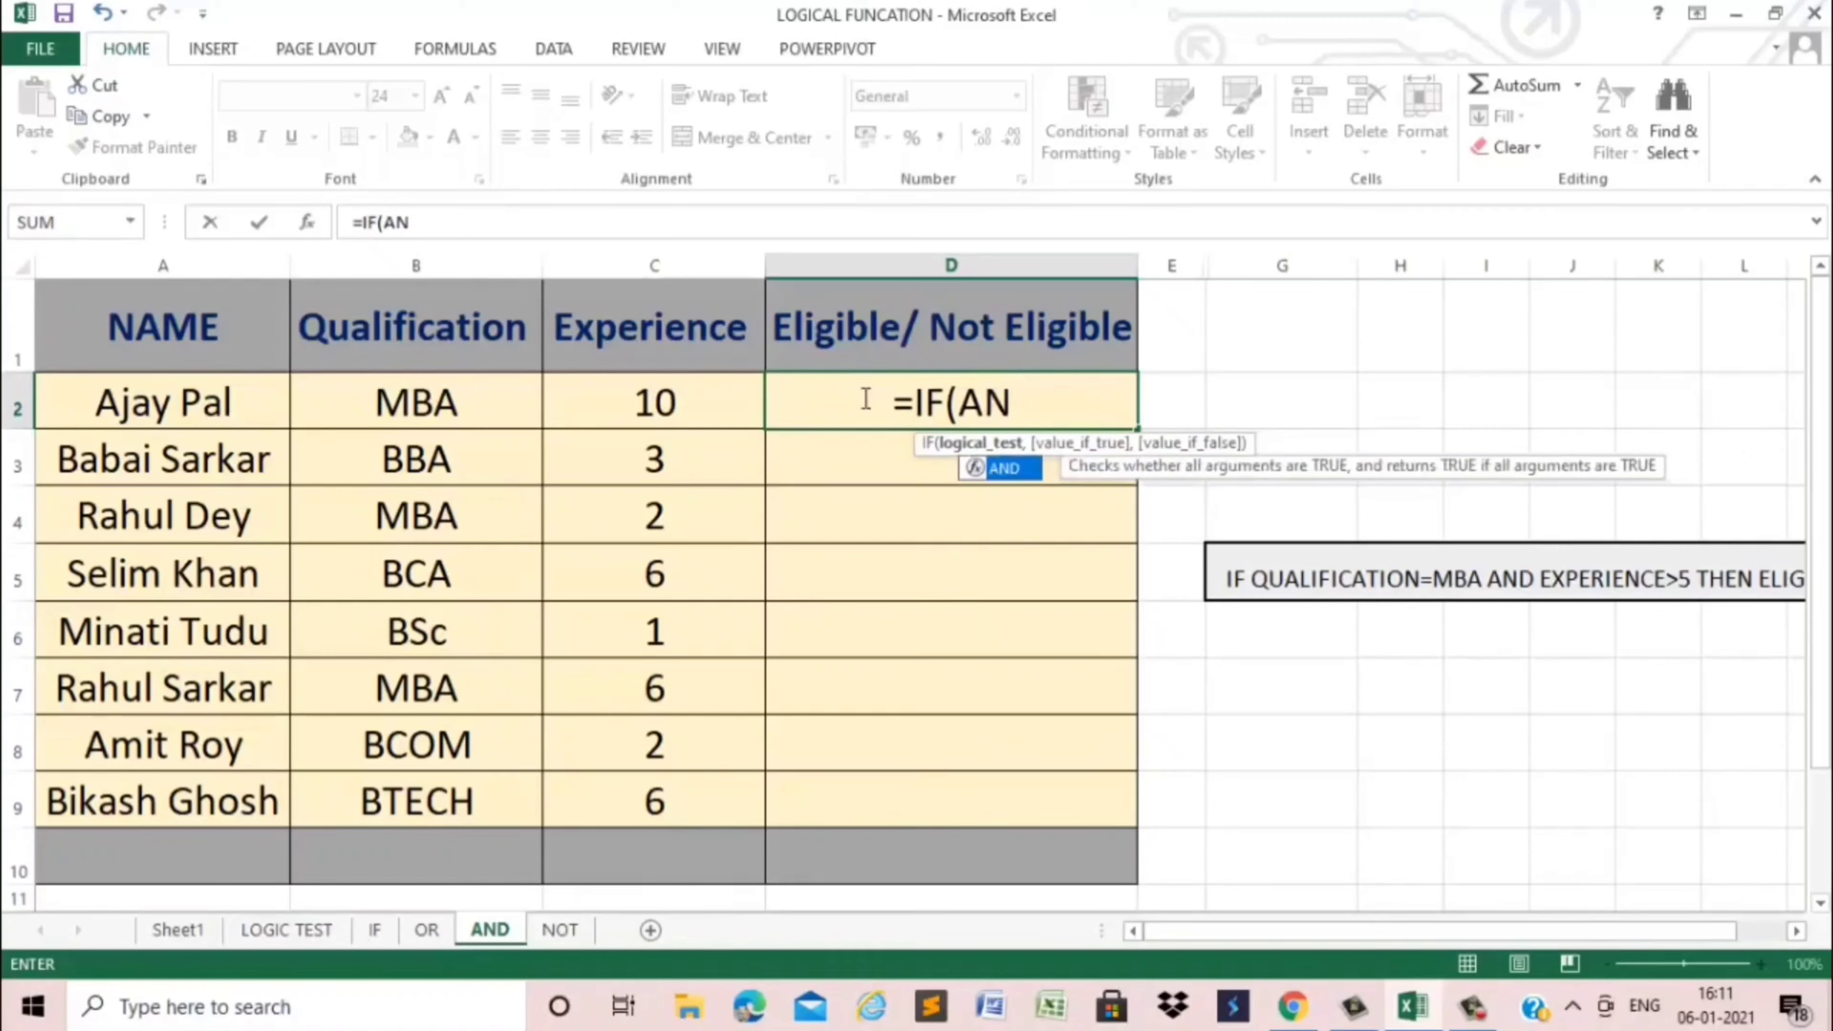
text(D()
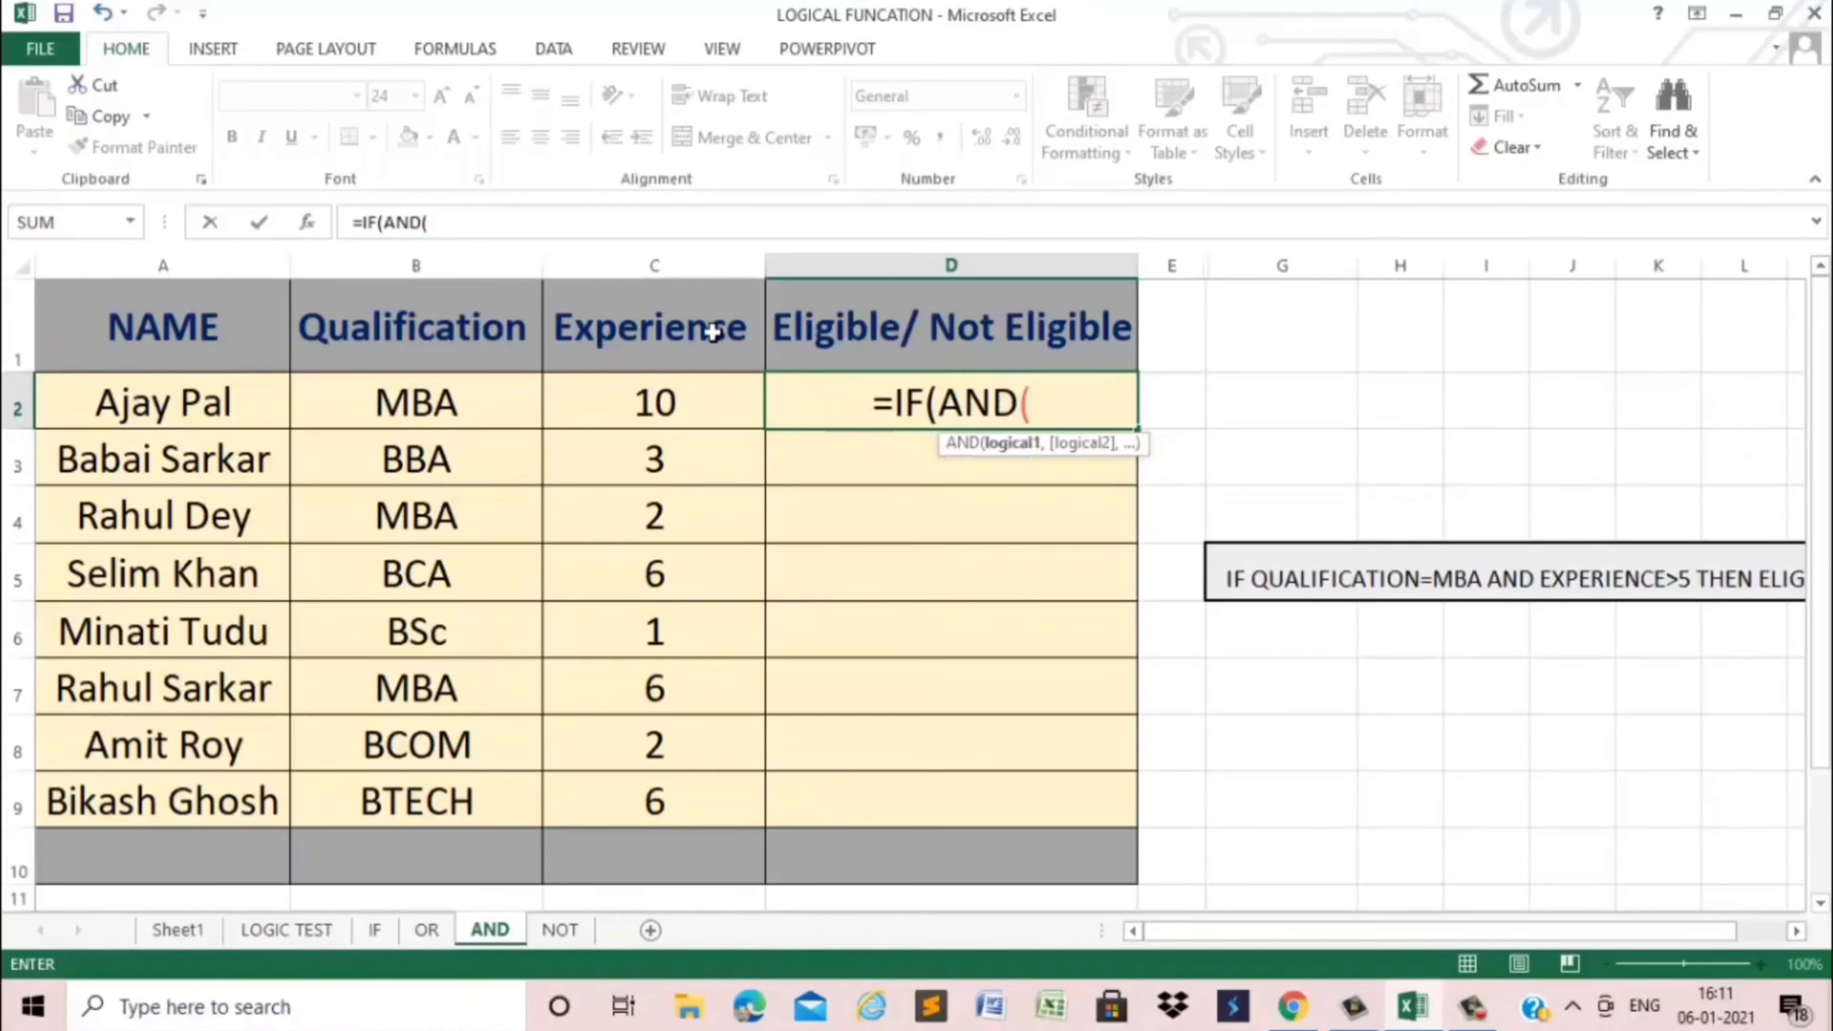
click(459, 409)
text(=)
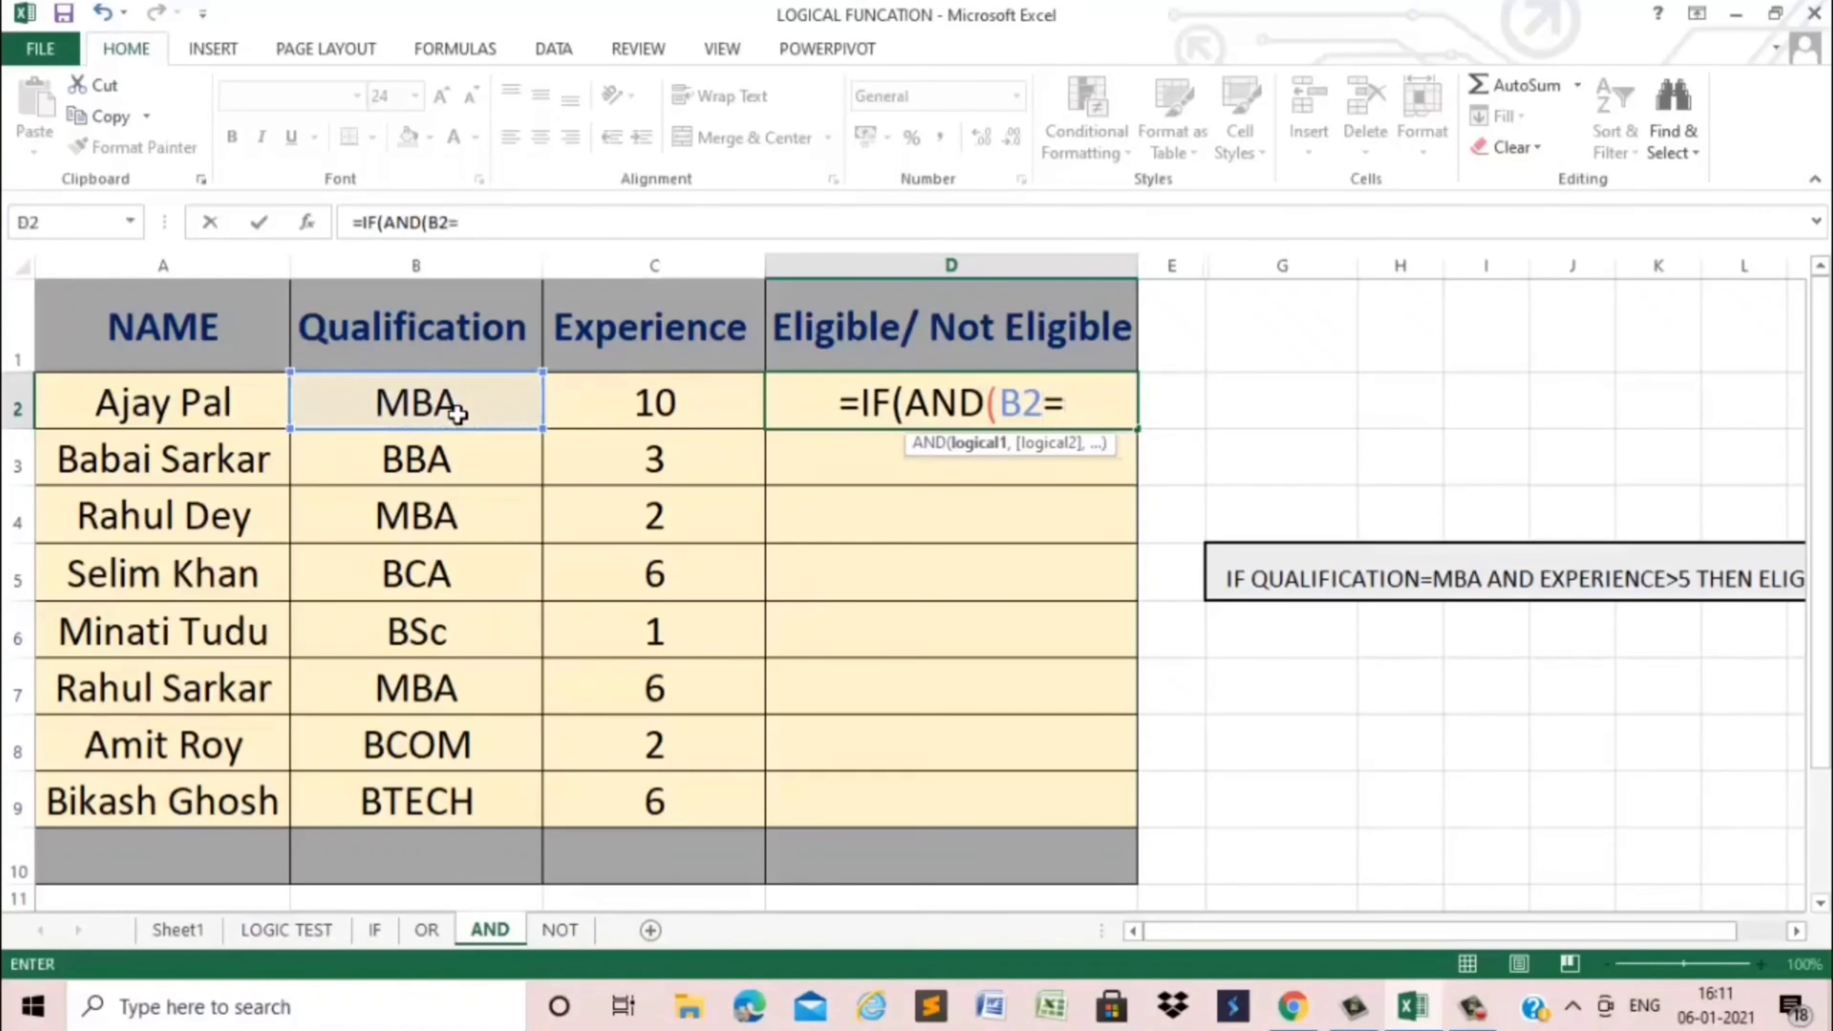
text("M)
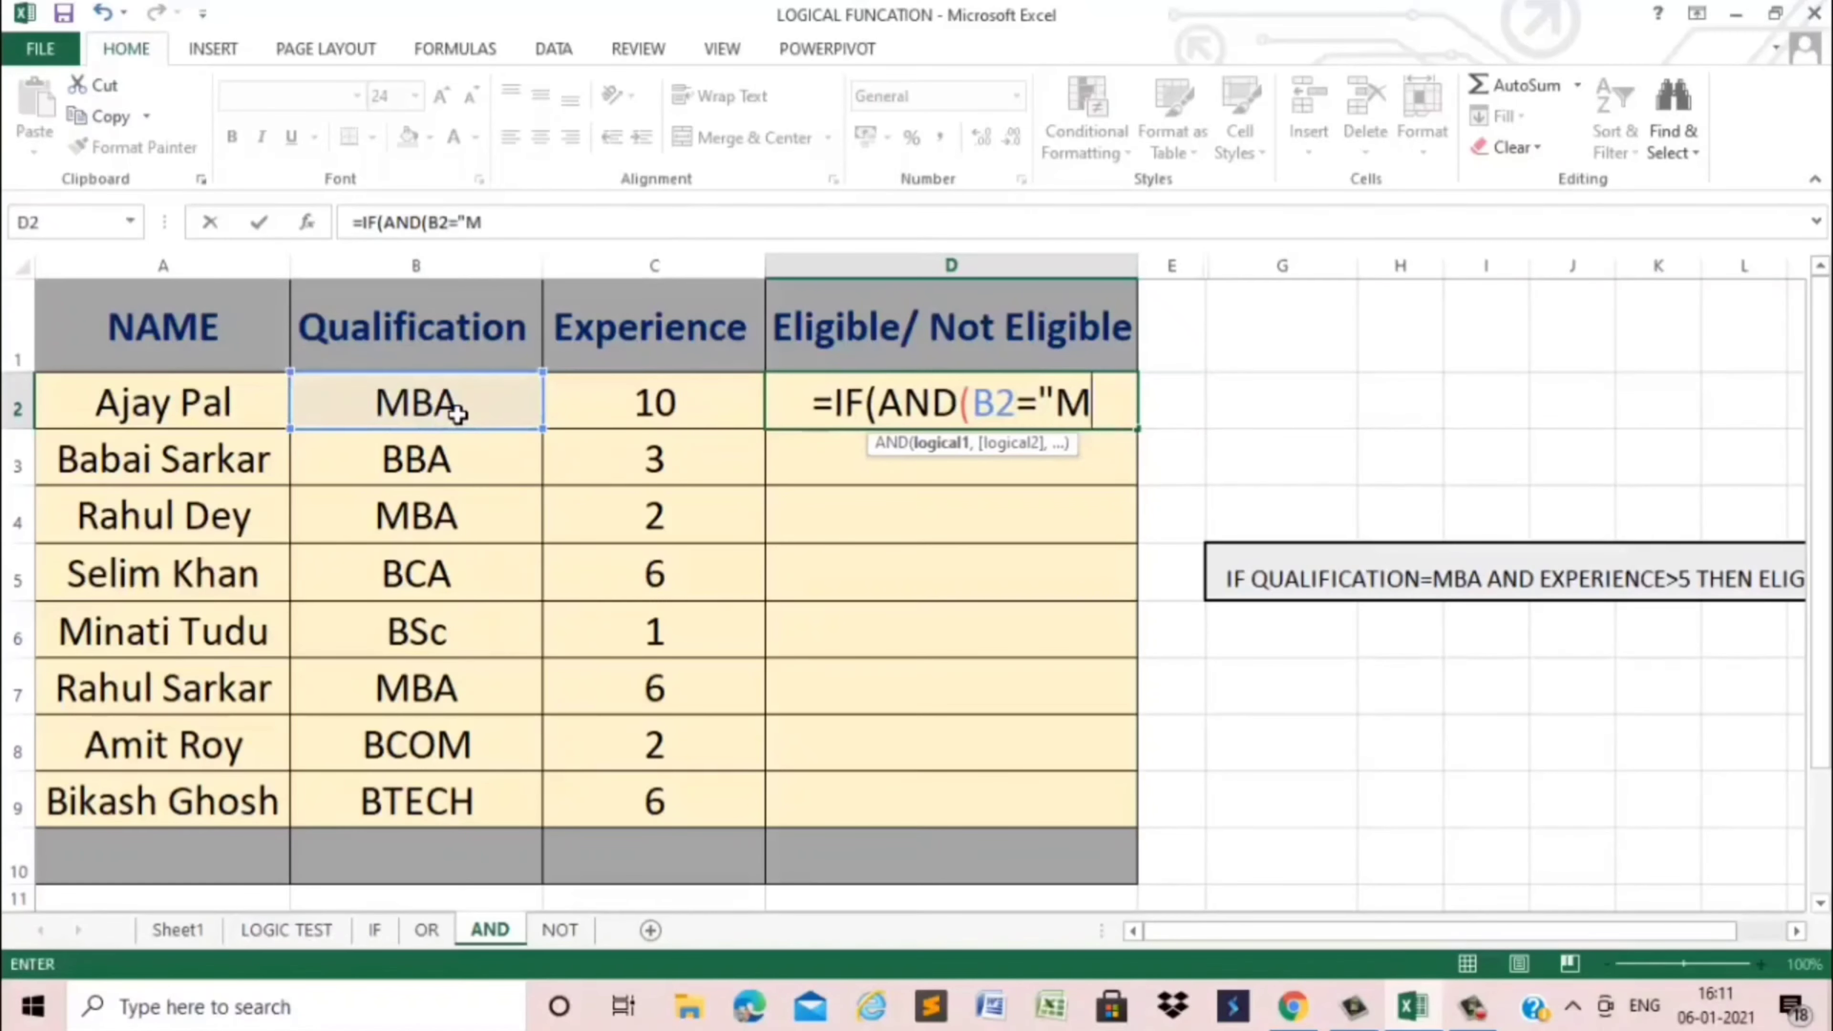
text(BA)
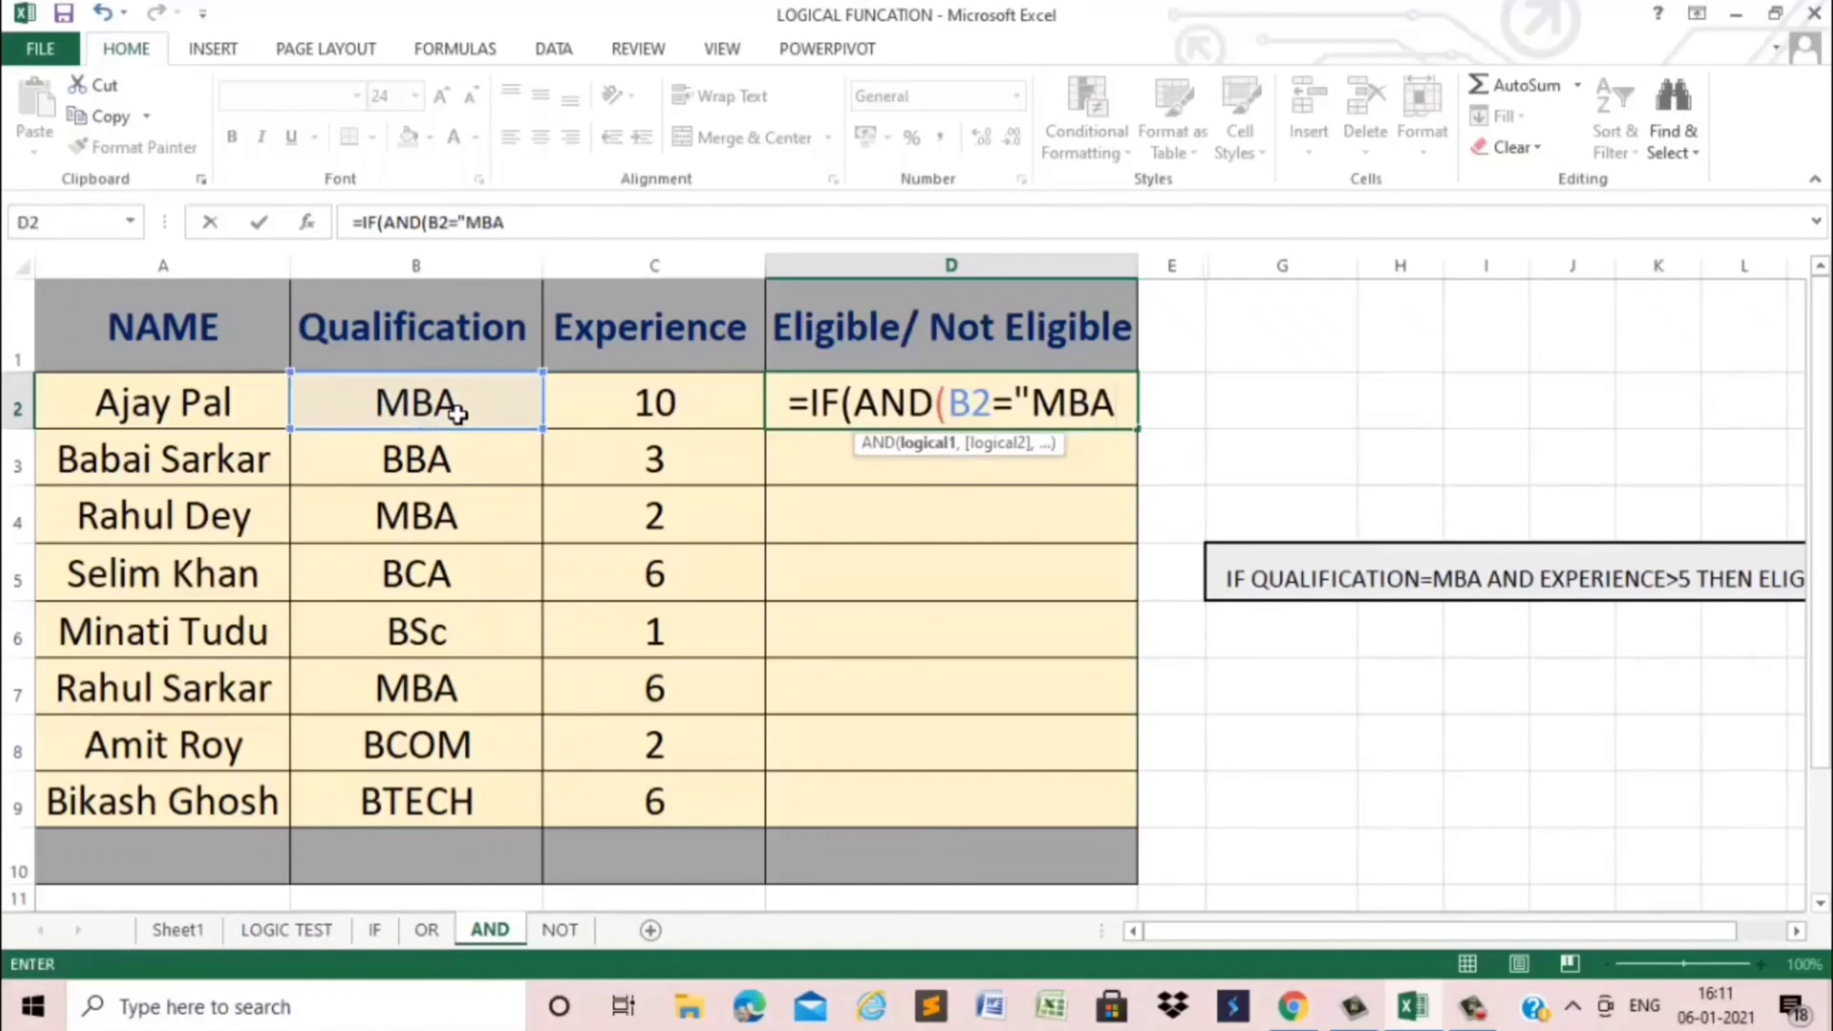
text(")
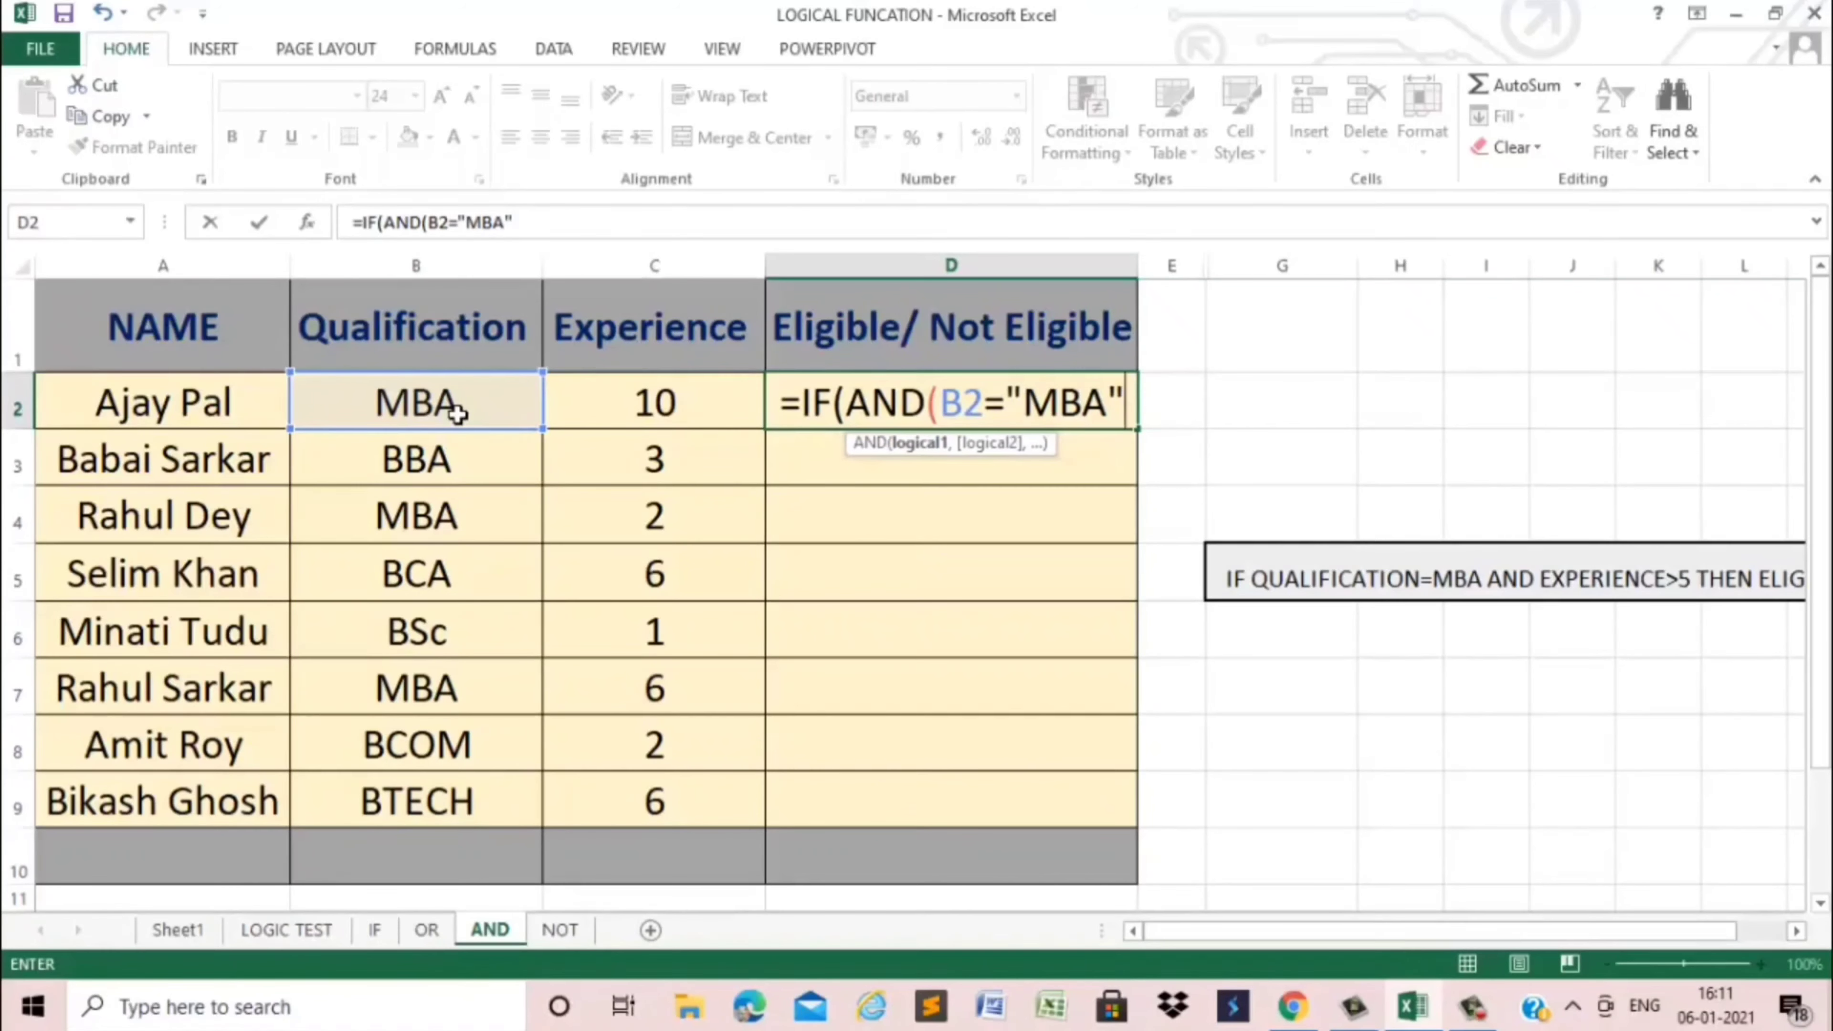
text(,)
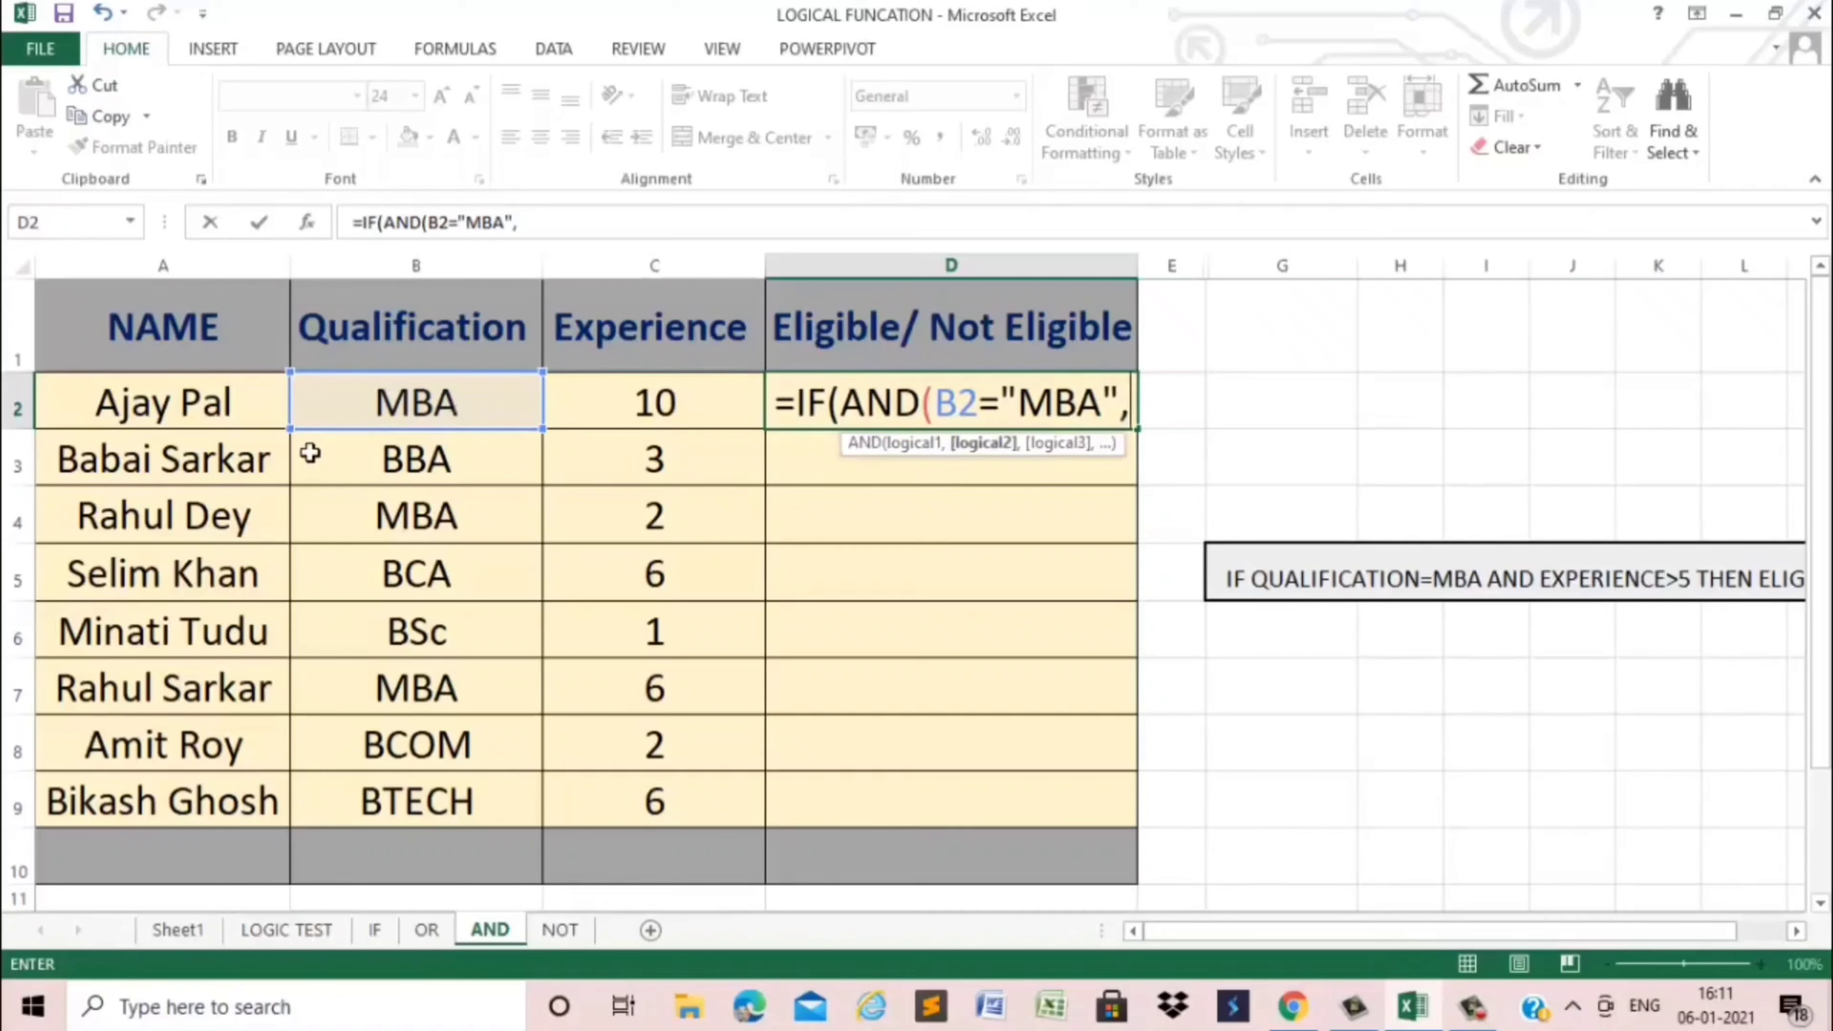
click(631, 417)
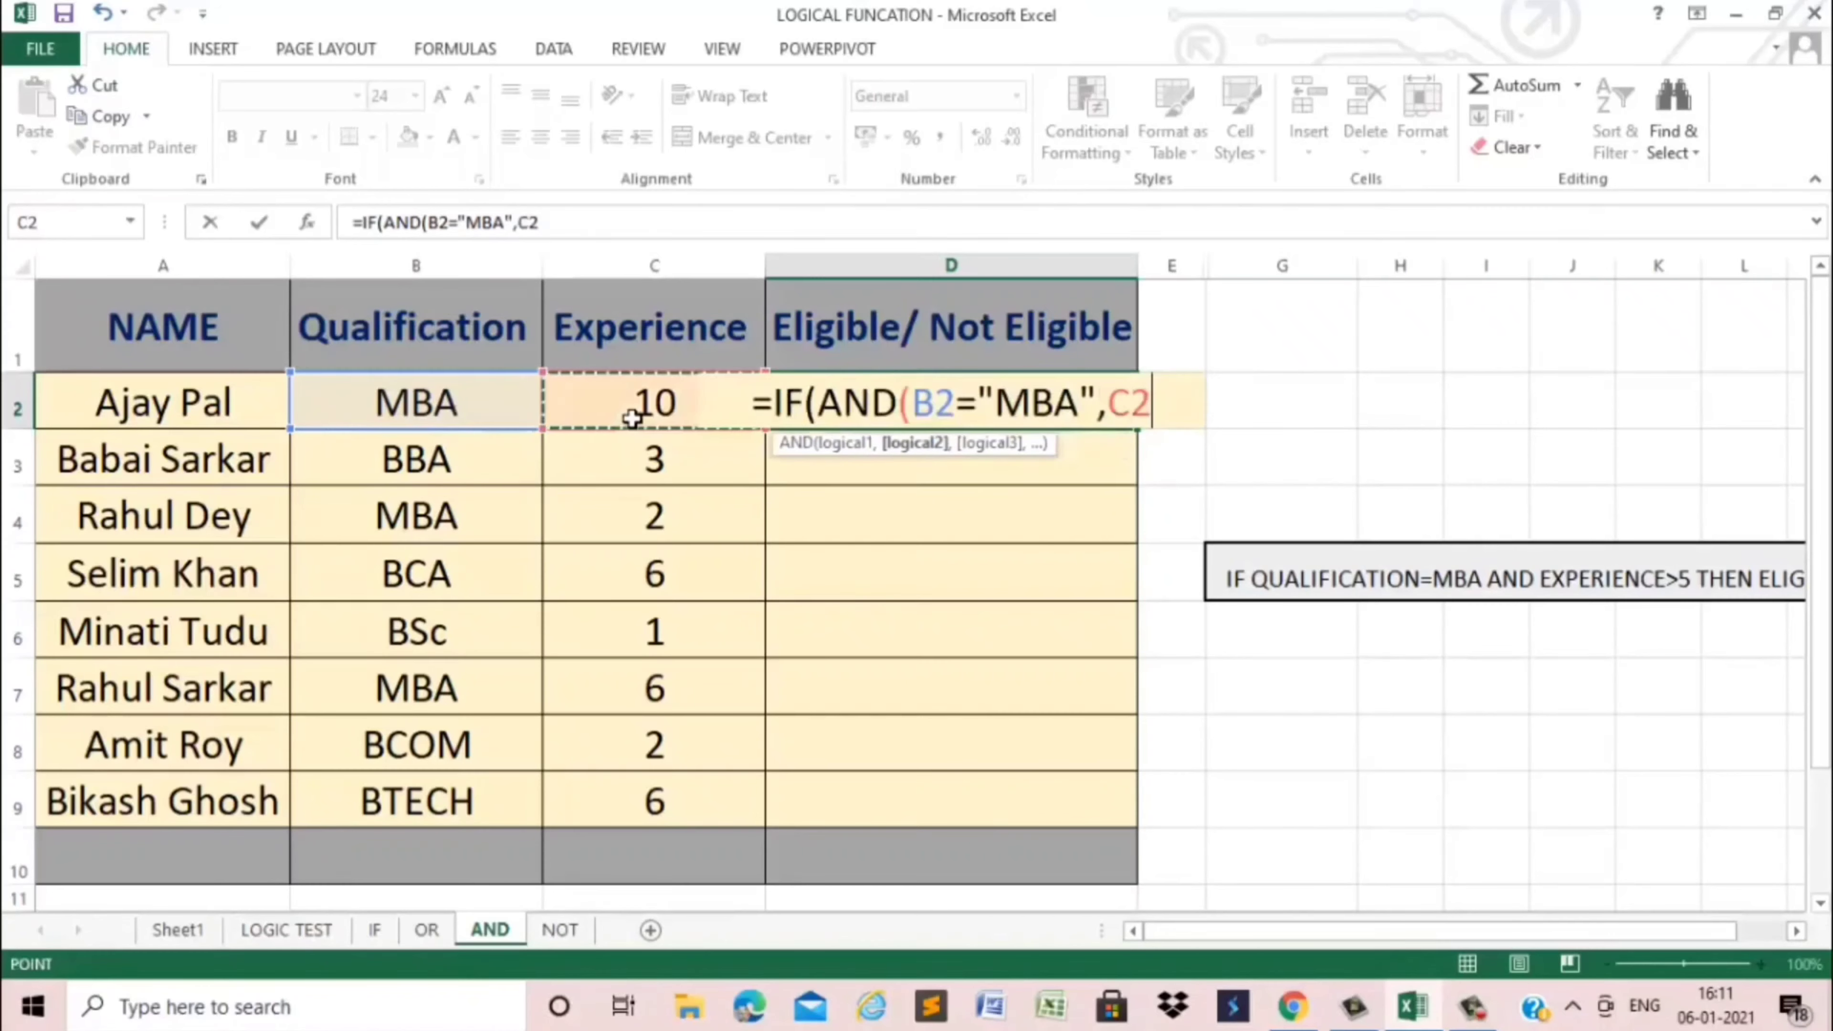
text(>)
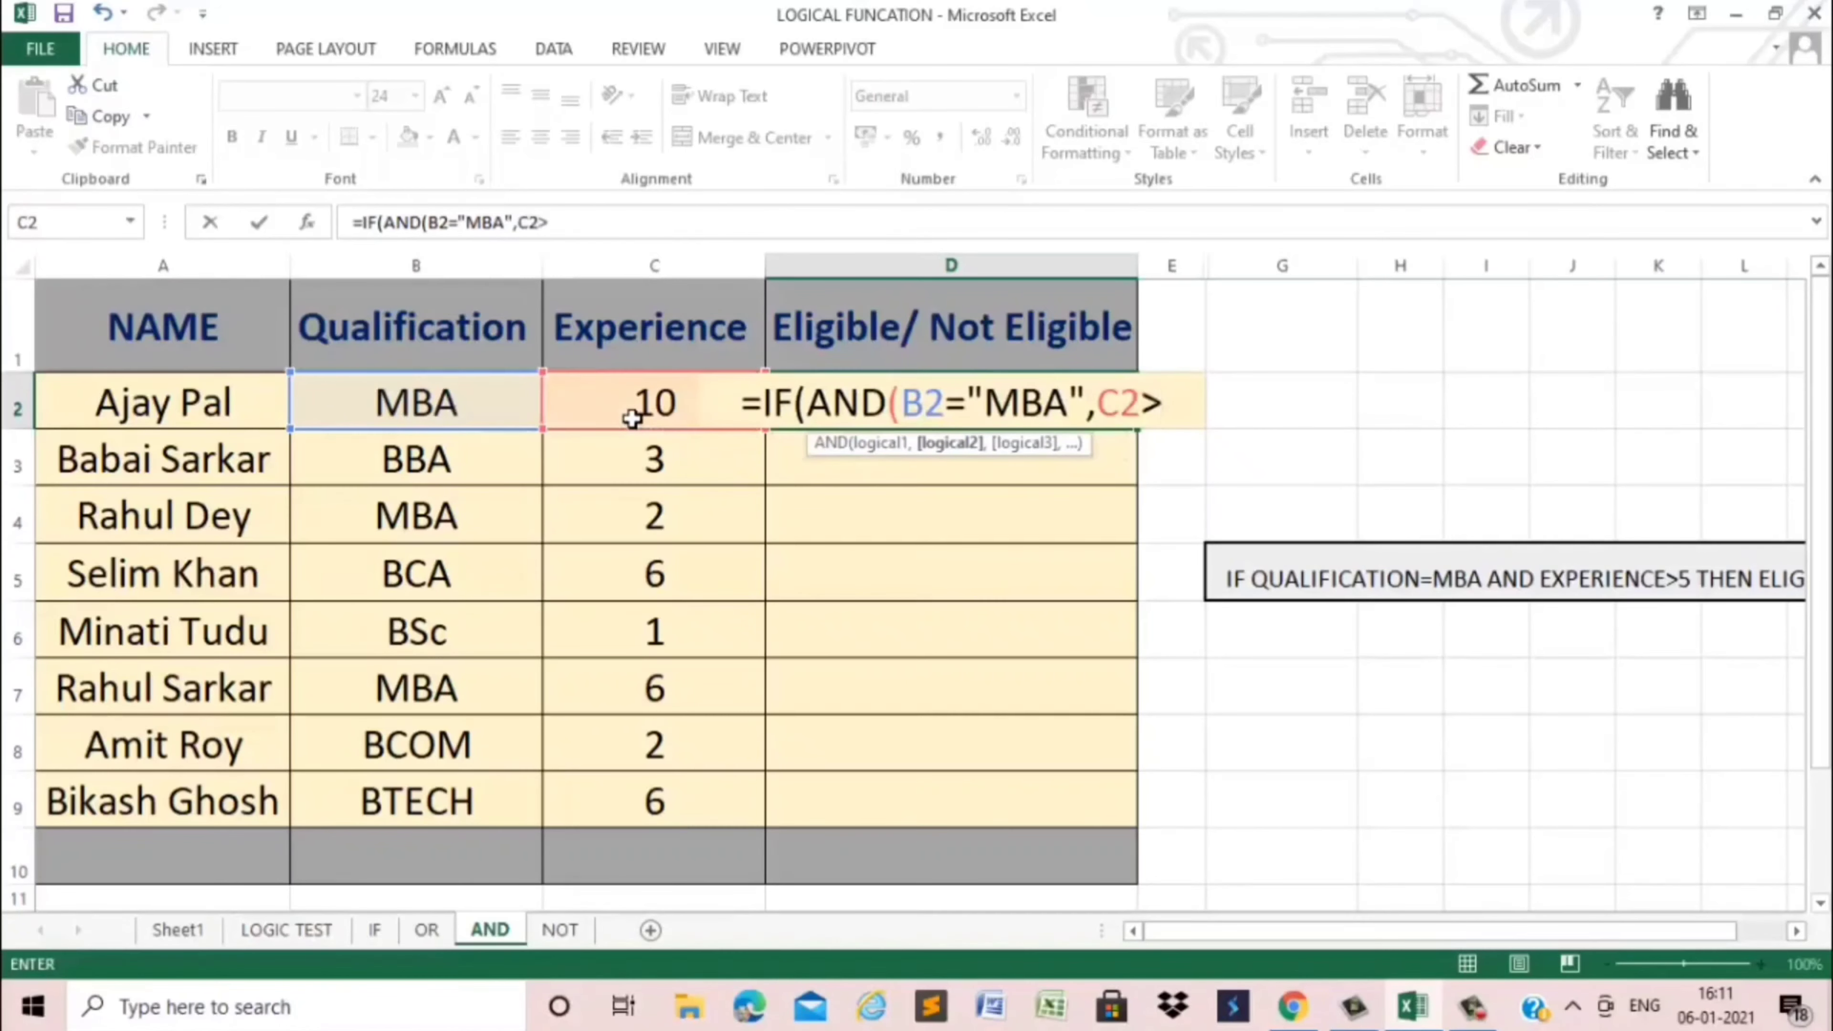
text(5)
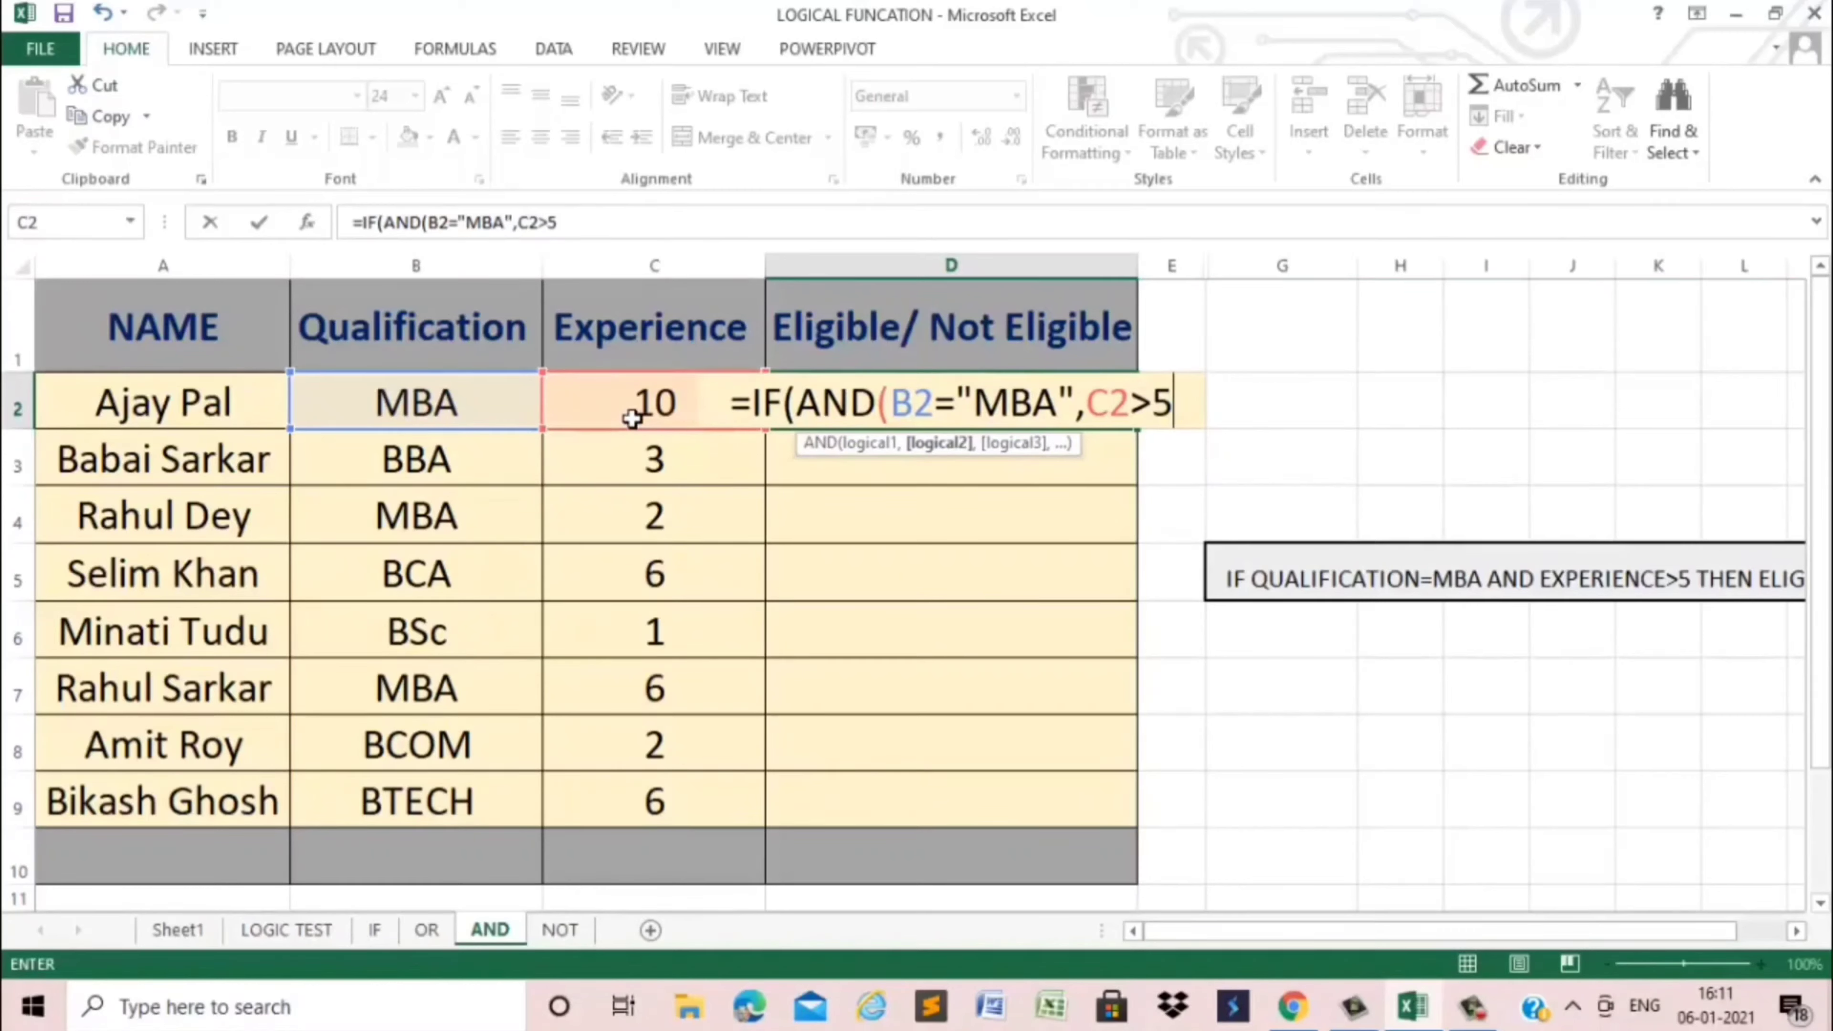
text())
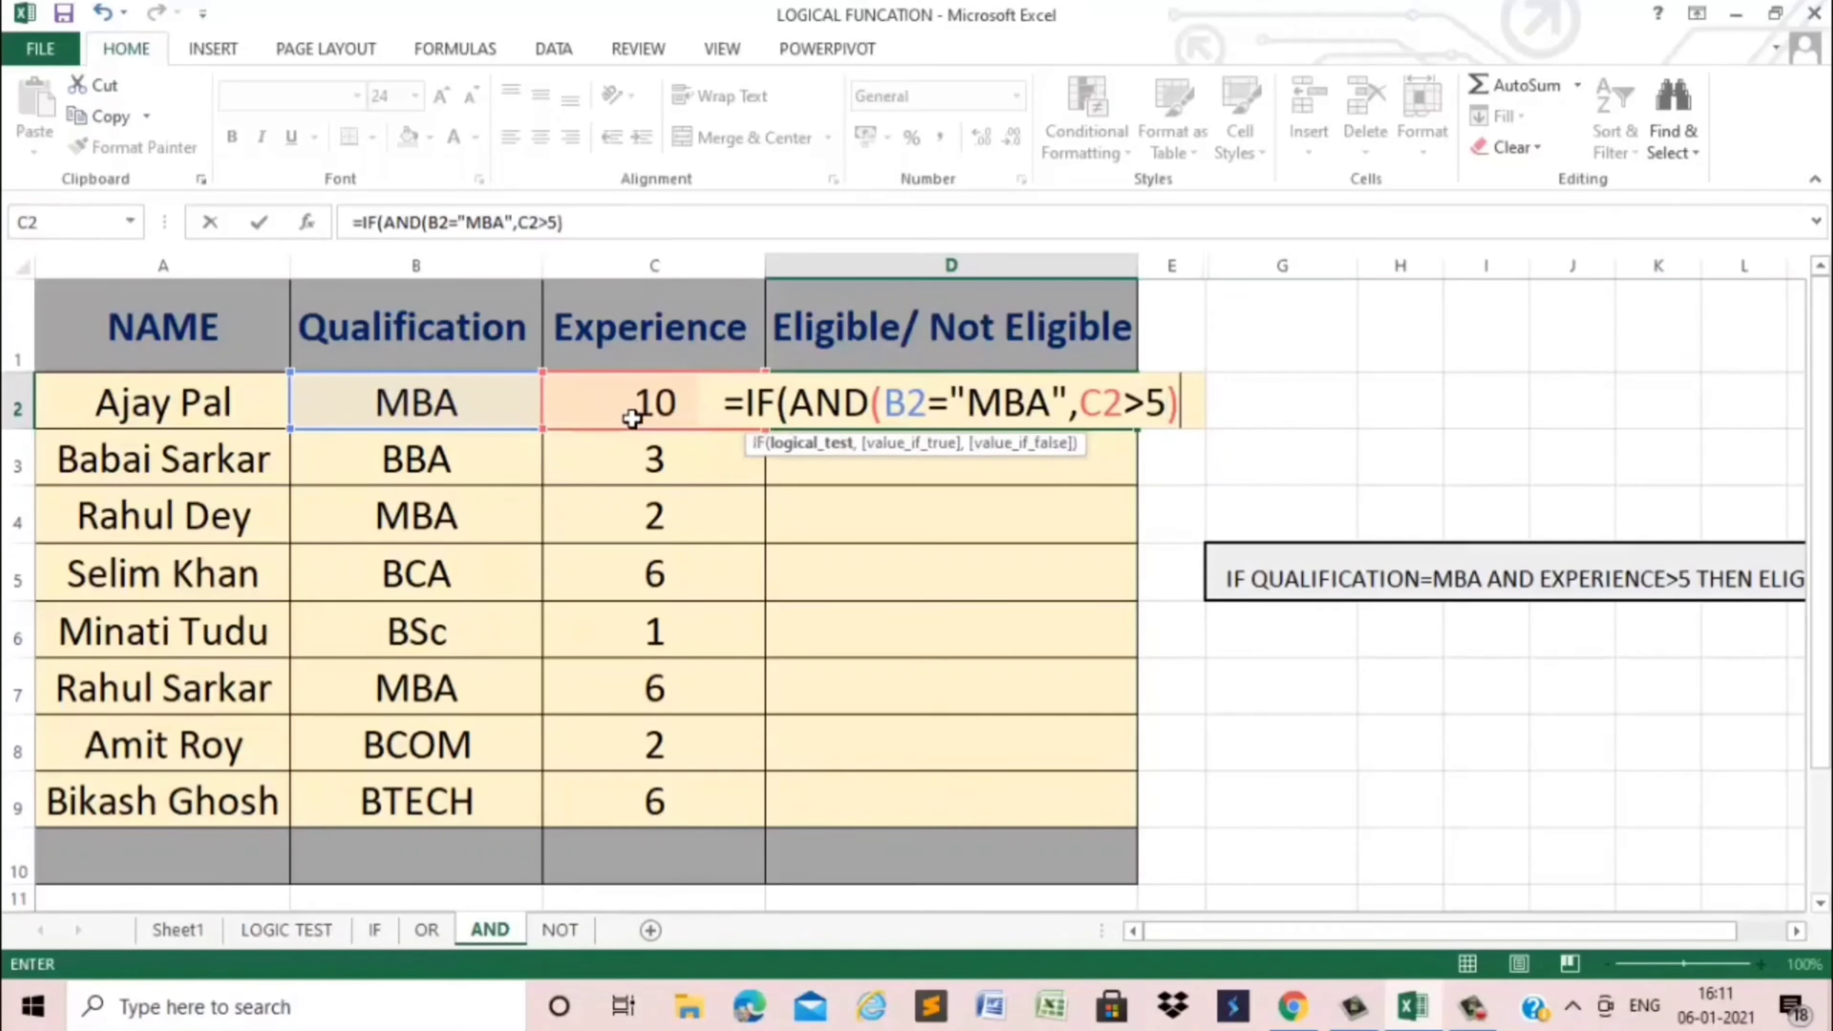
text(,)
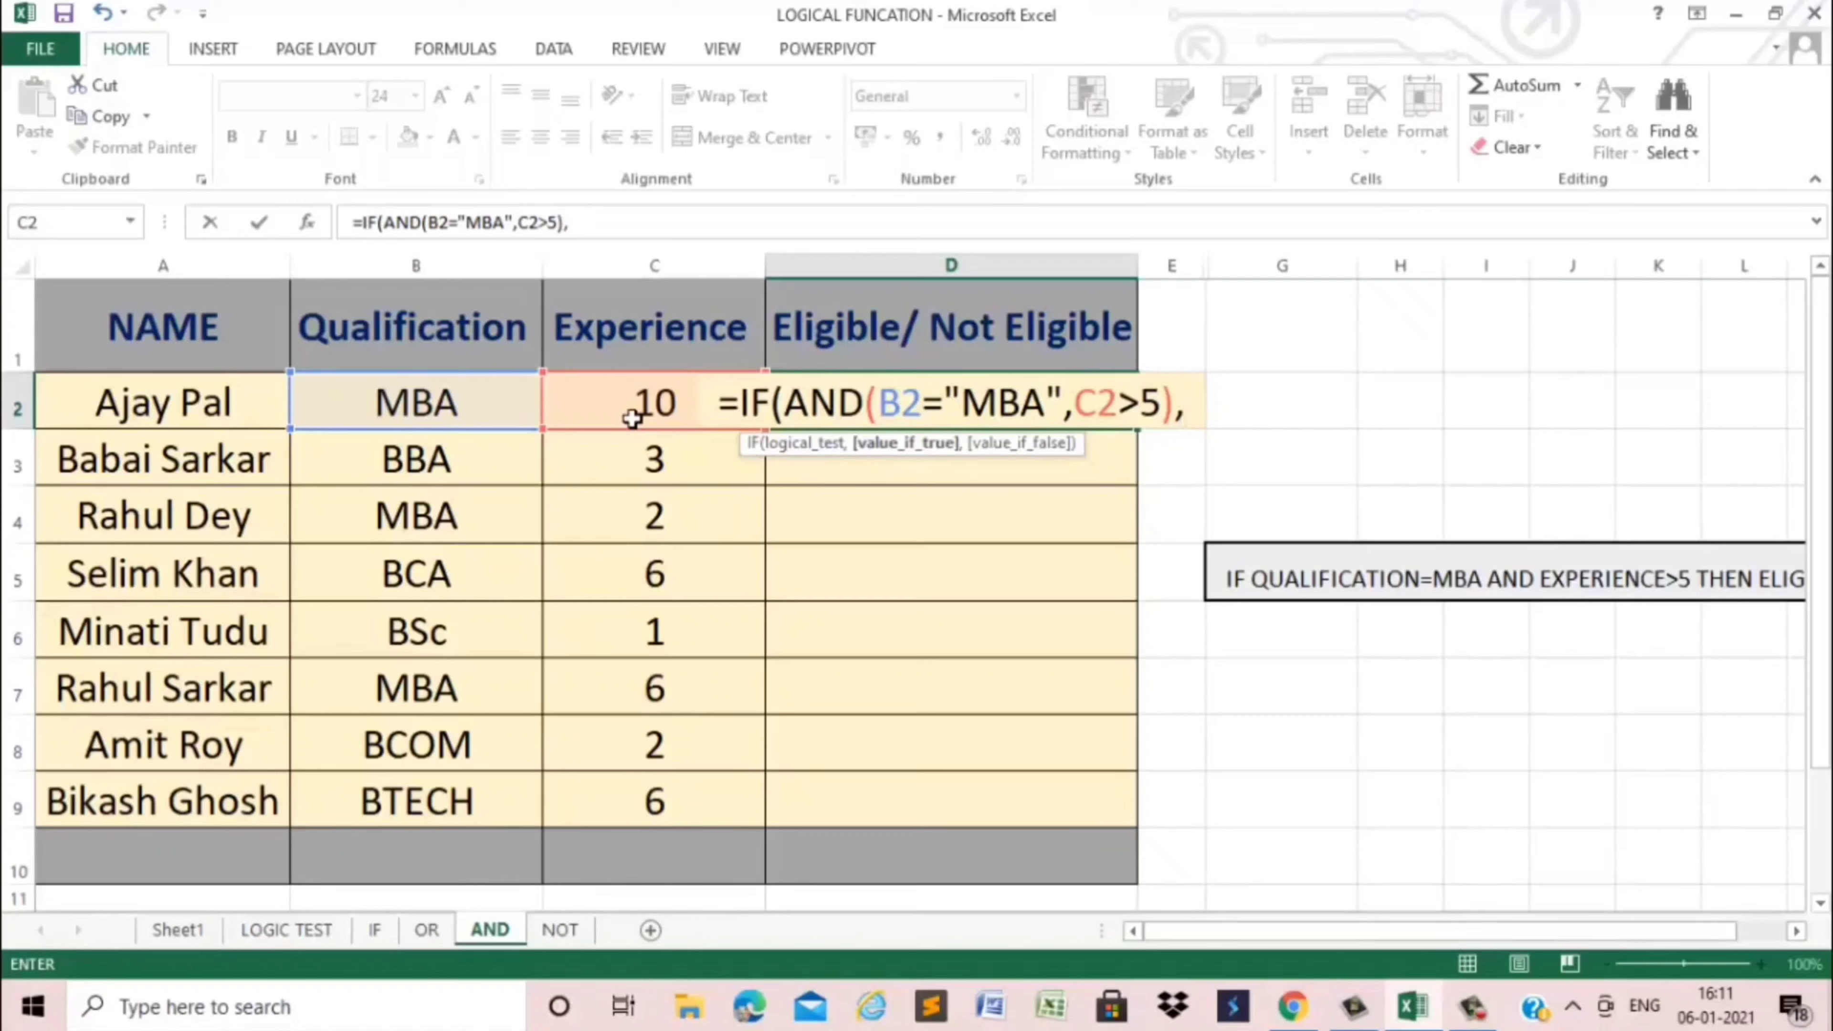
text(")
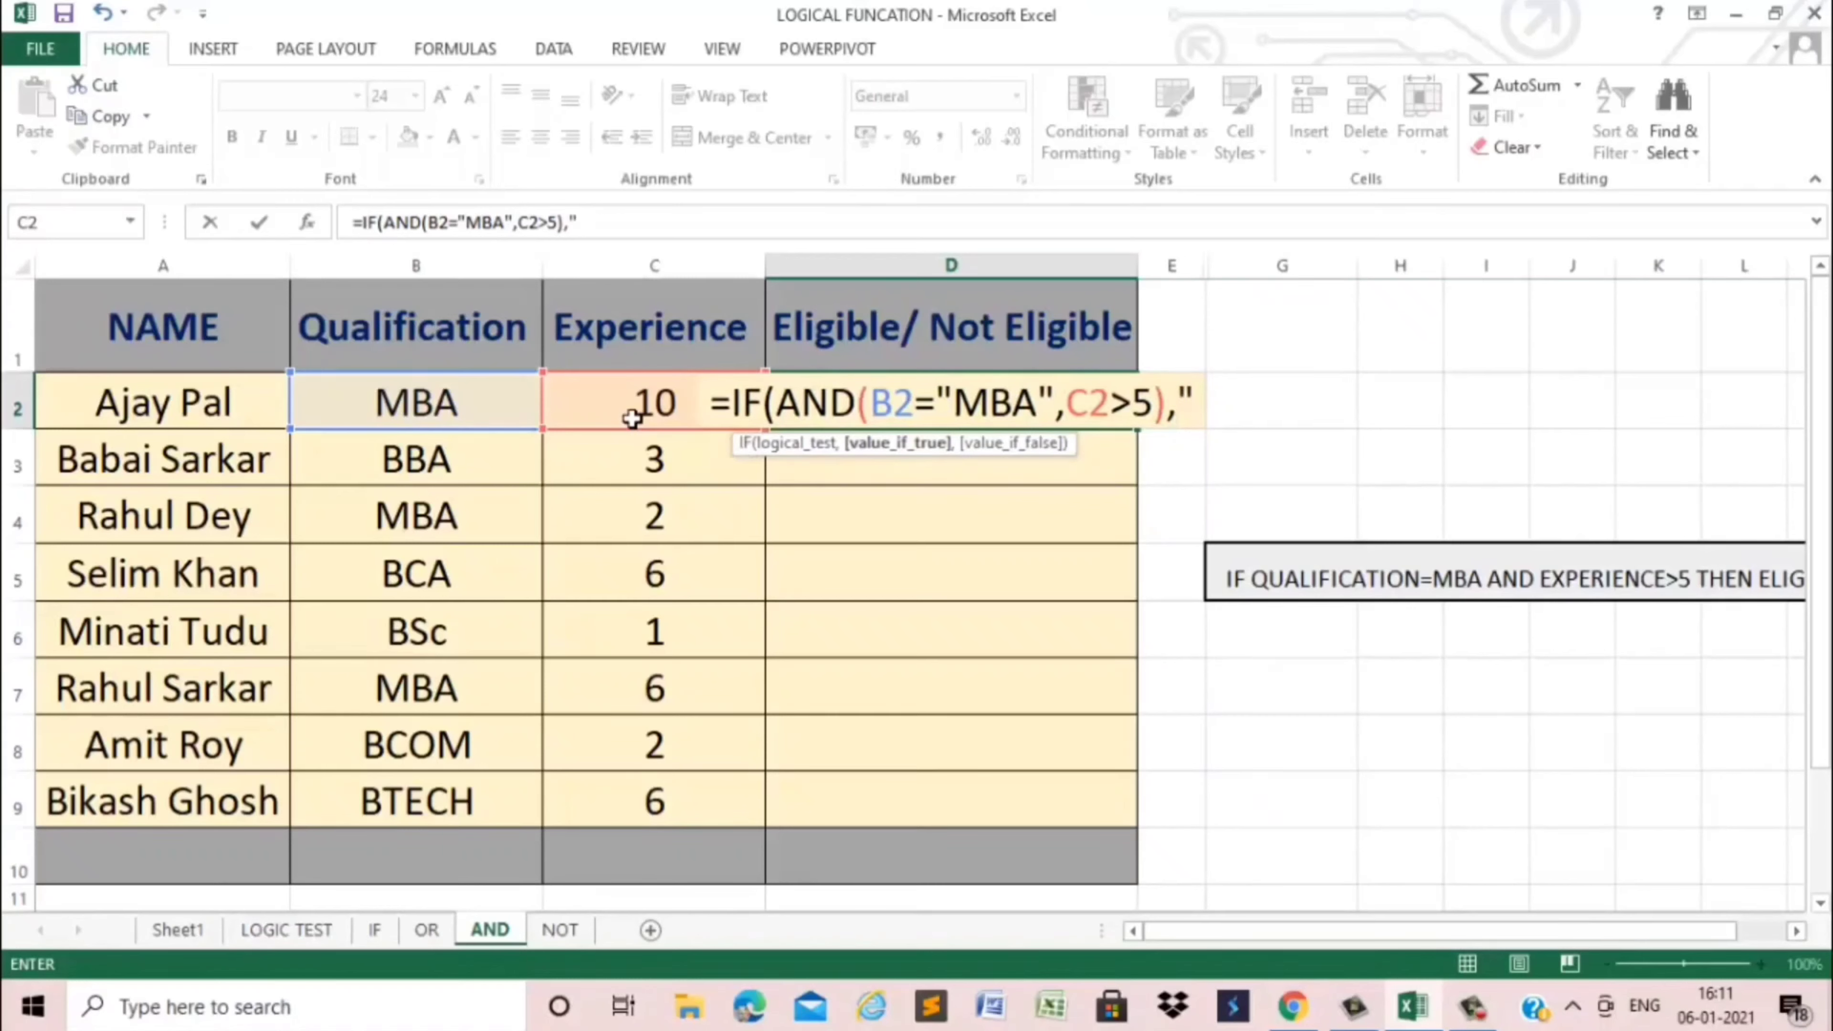
text(Elig)
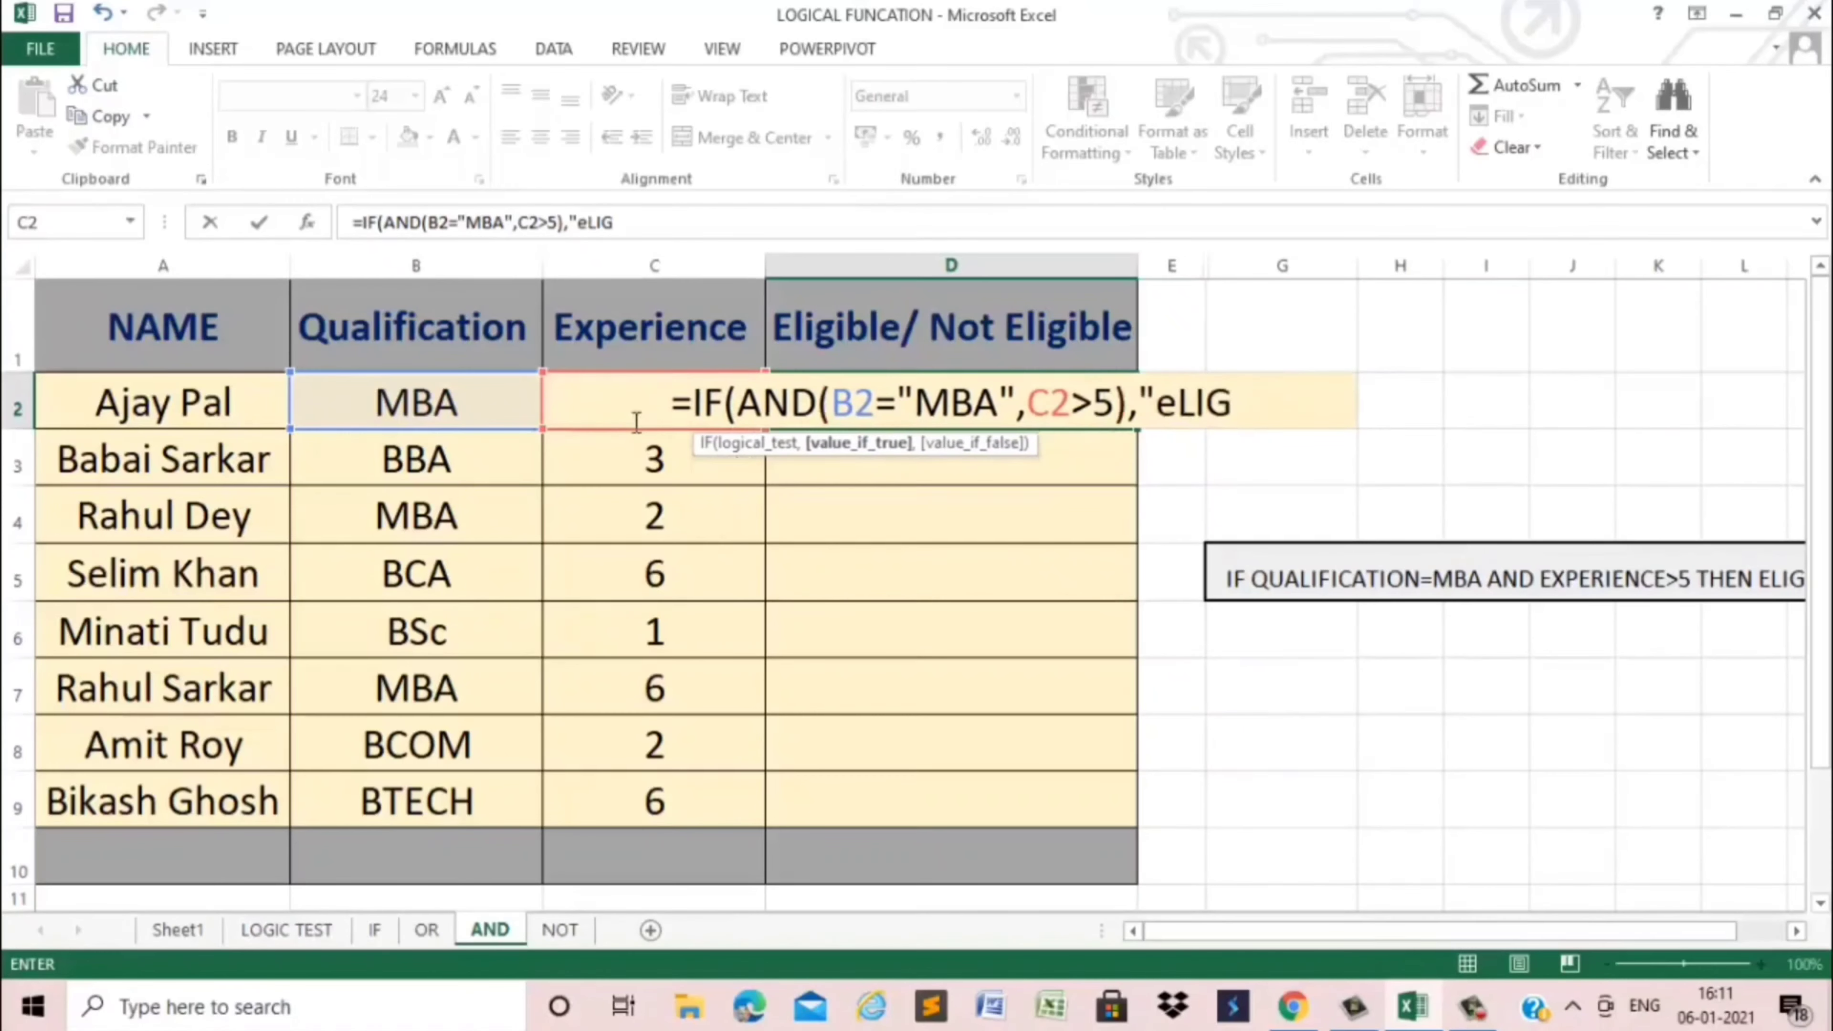
text(ible")
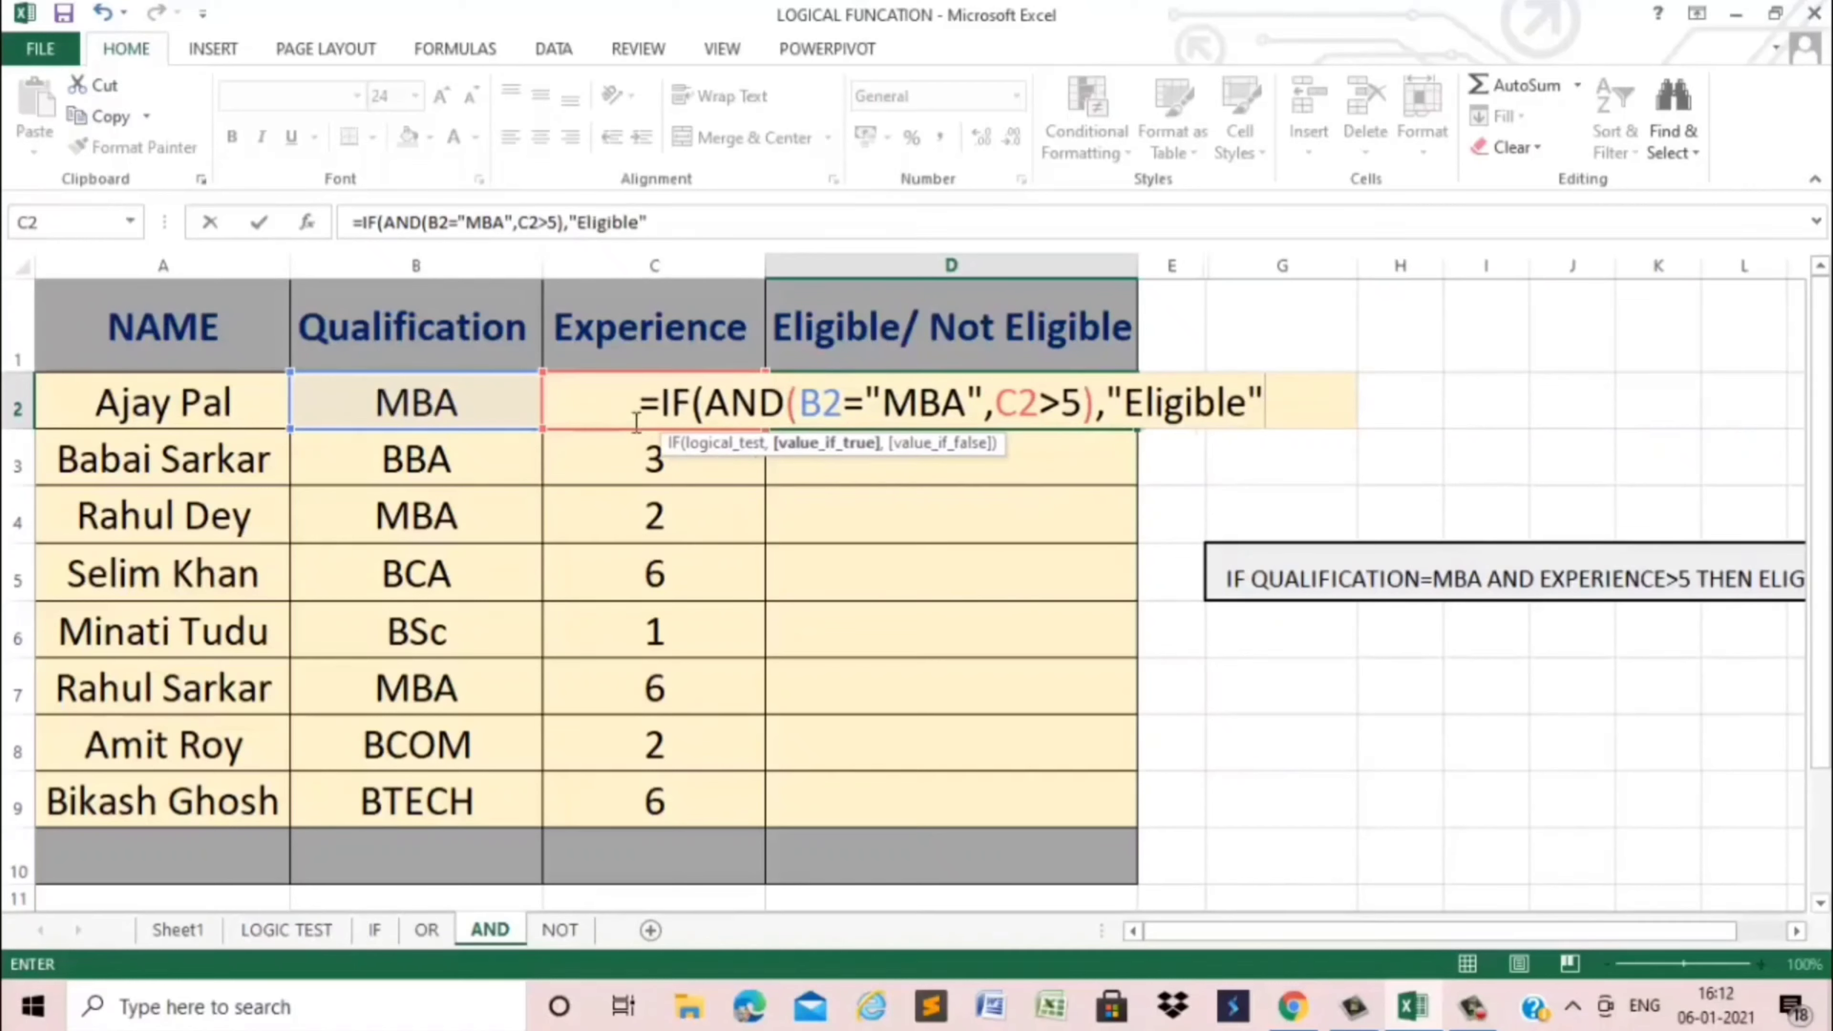
text(,")
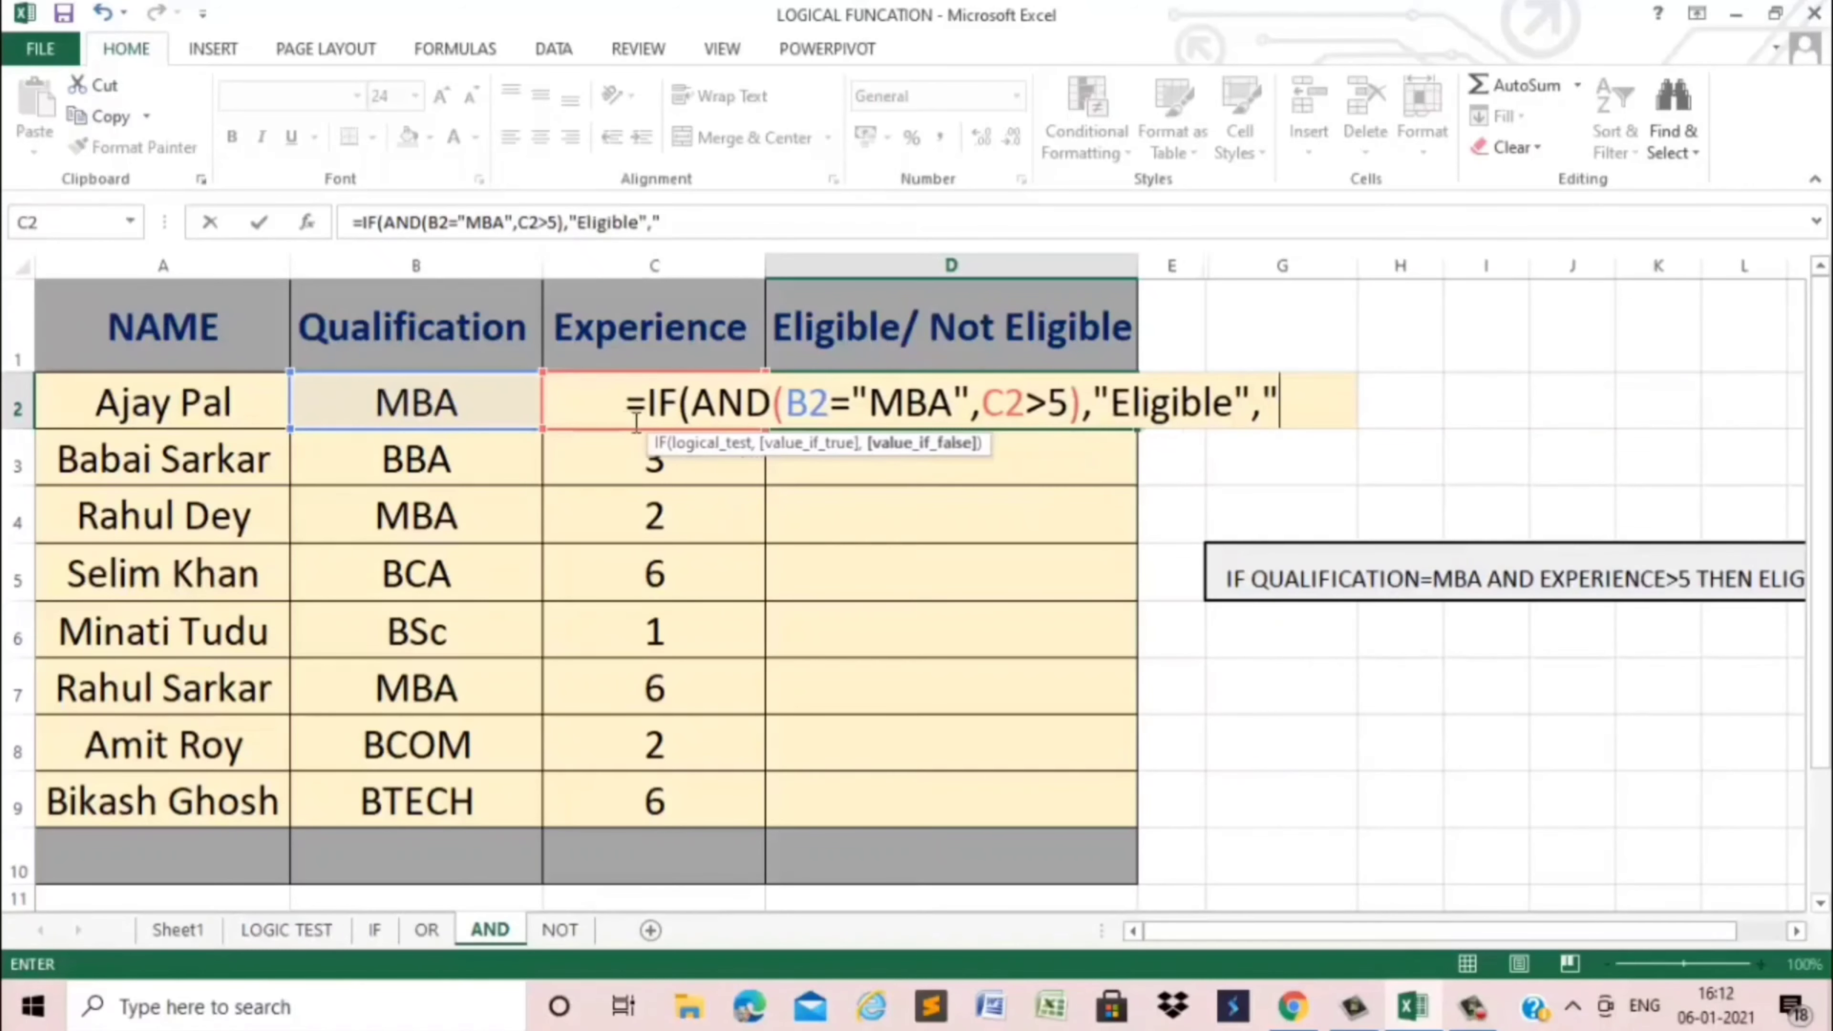
text(Non)
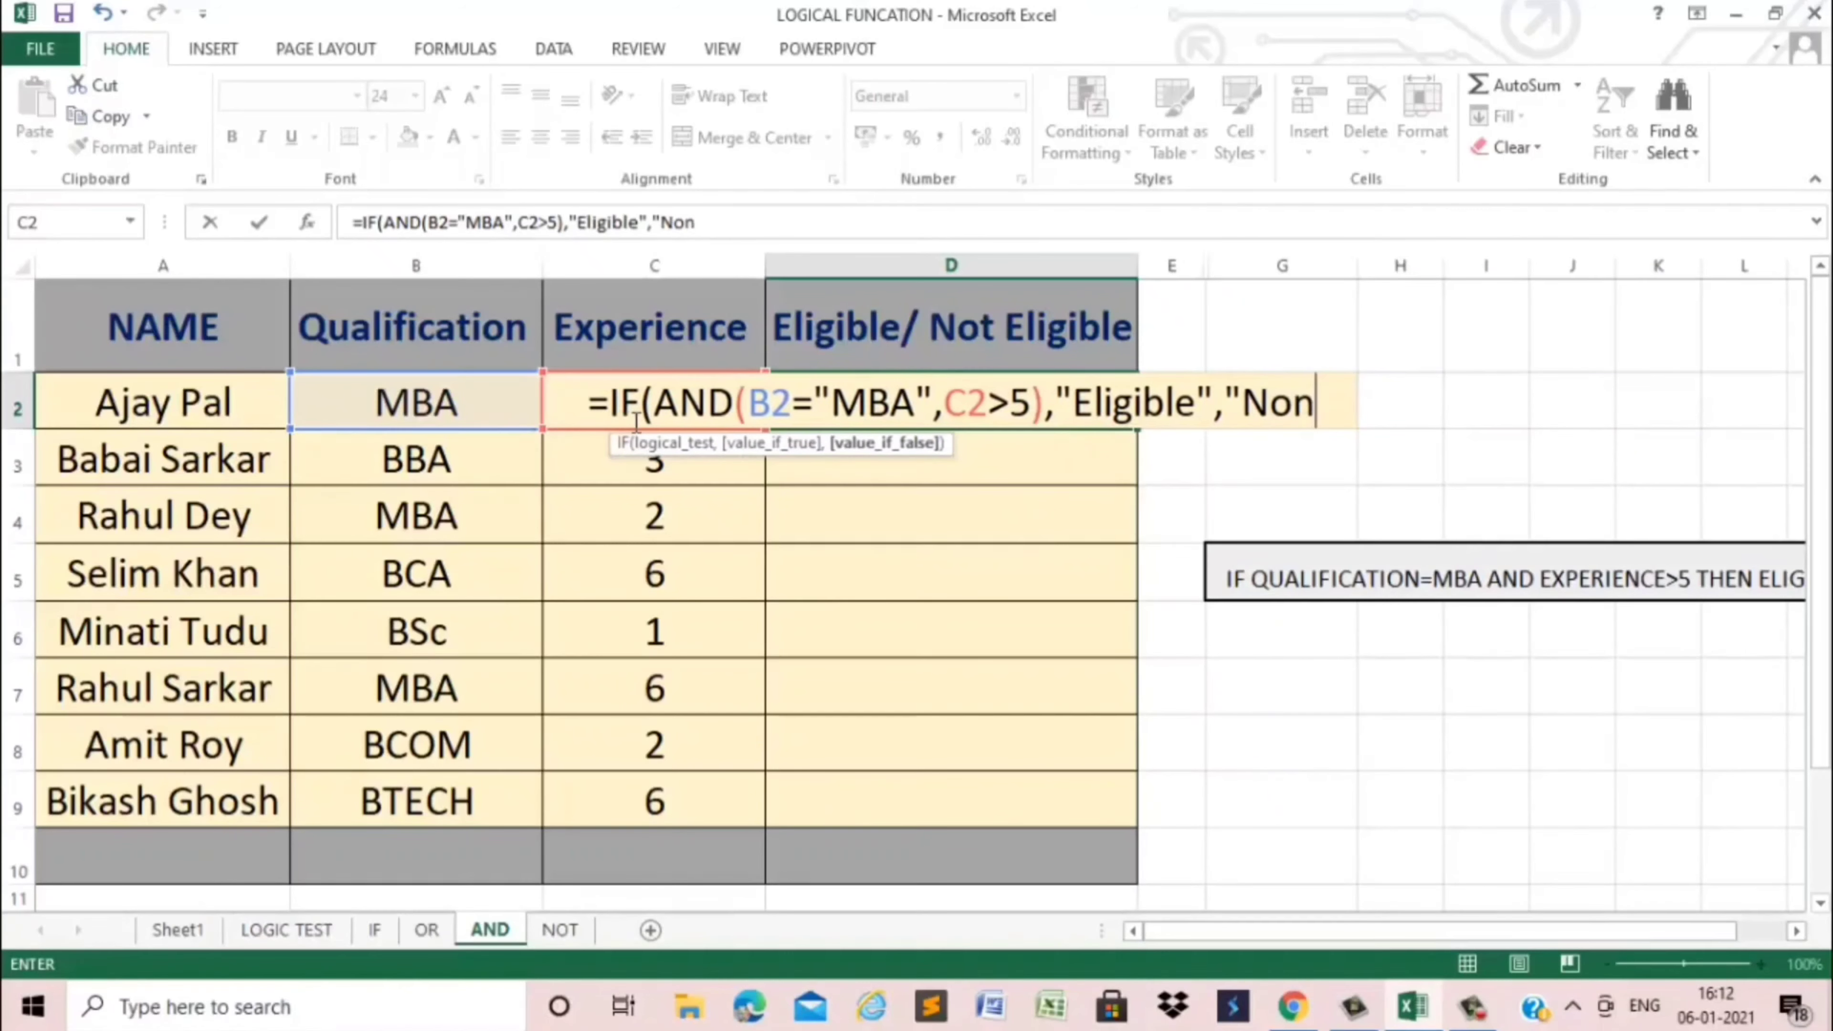
text(t)
key(BackSpace)
key(BackSpace)
text(t Eligible)
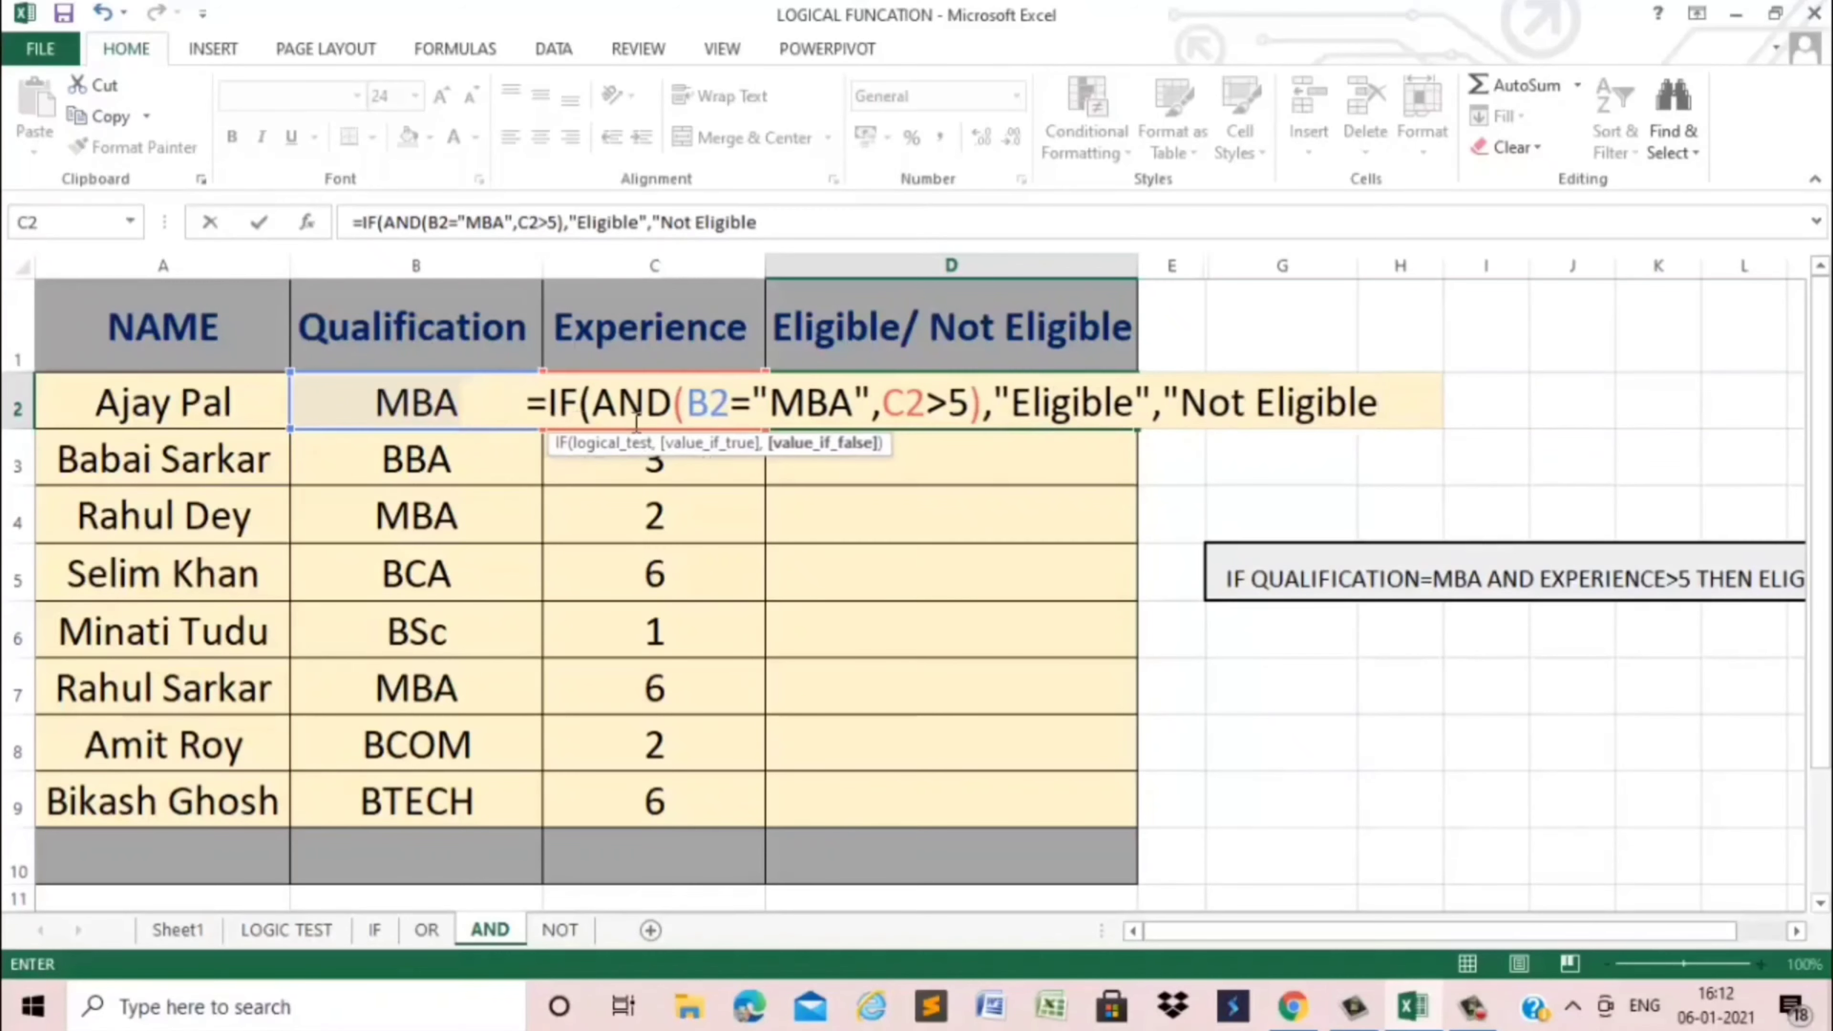
text(")
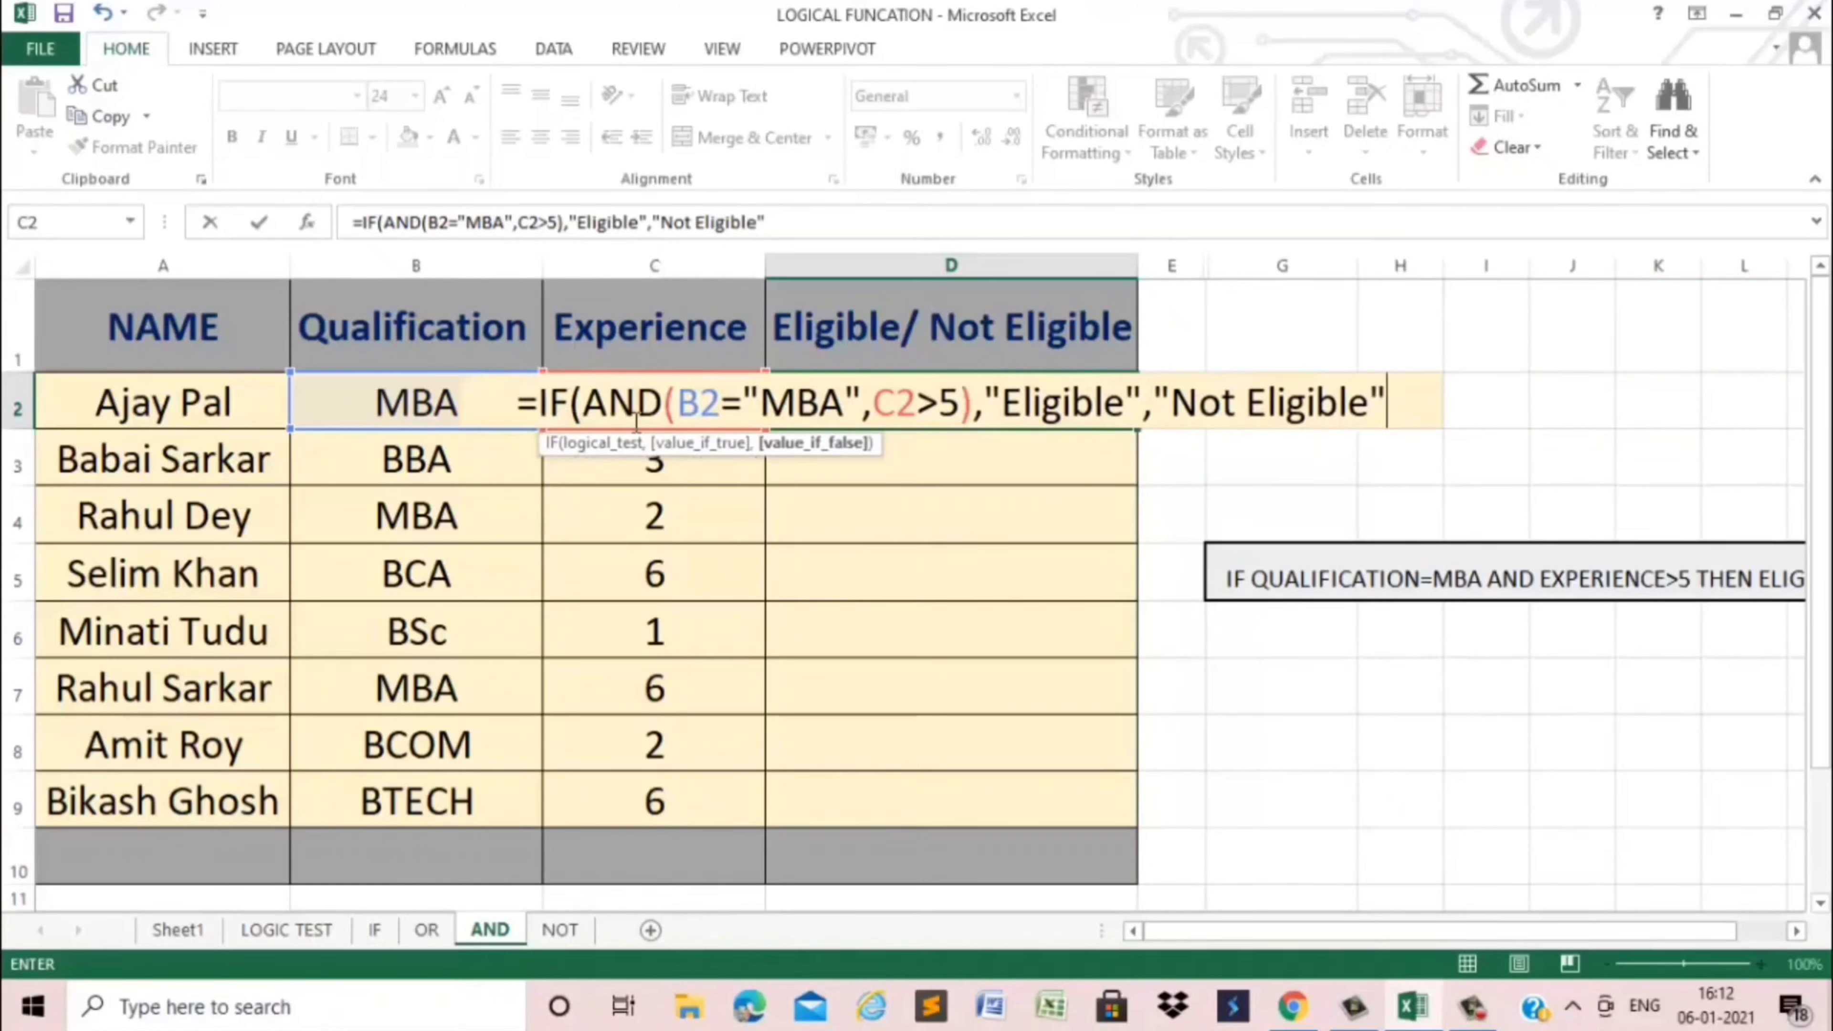
text())
key(Return)
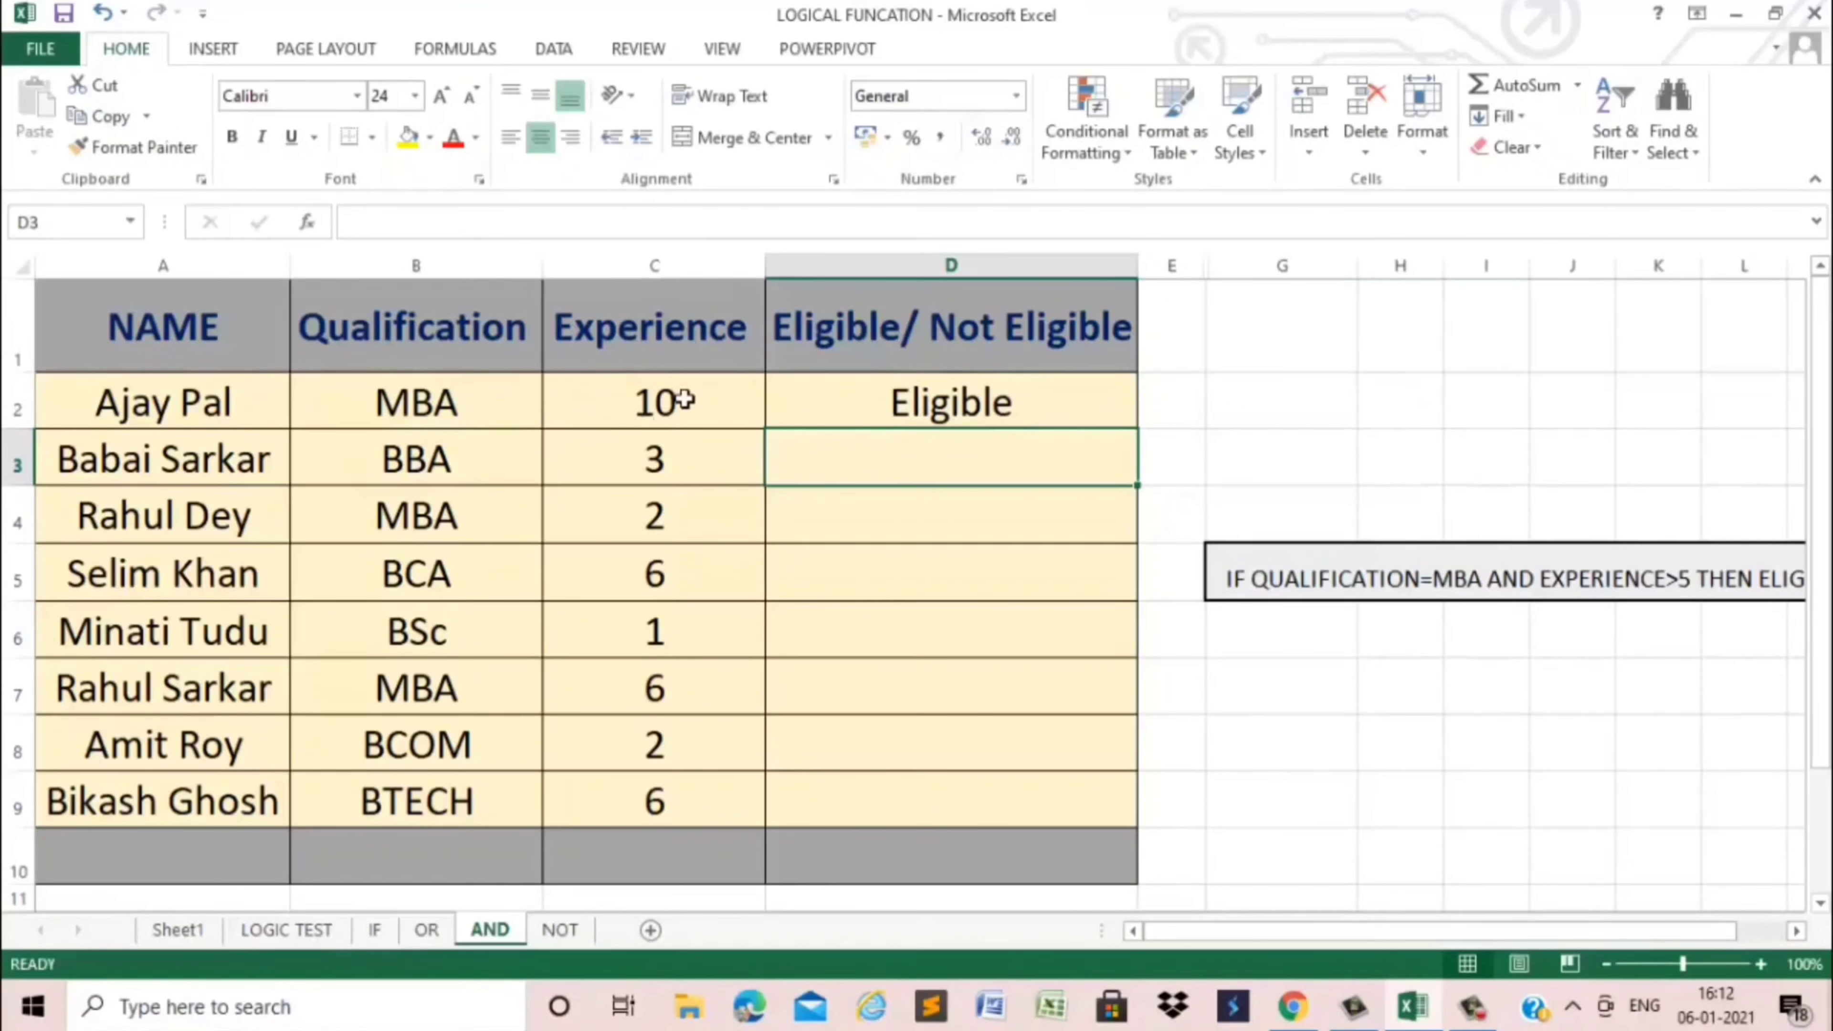
click(796, 400)
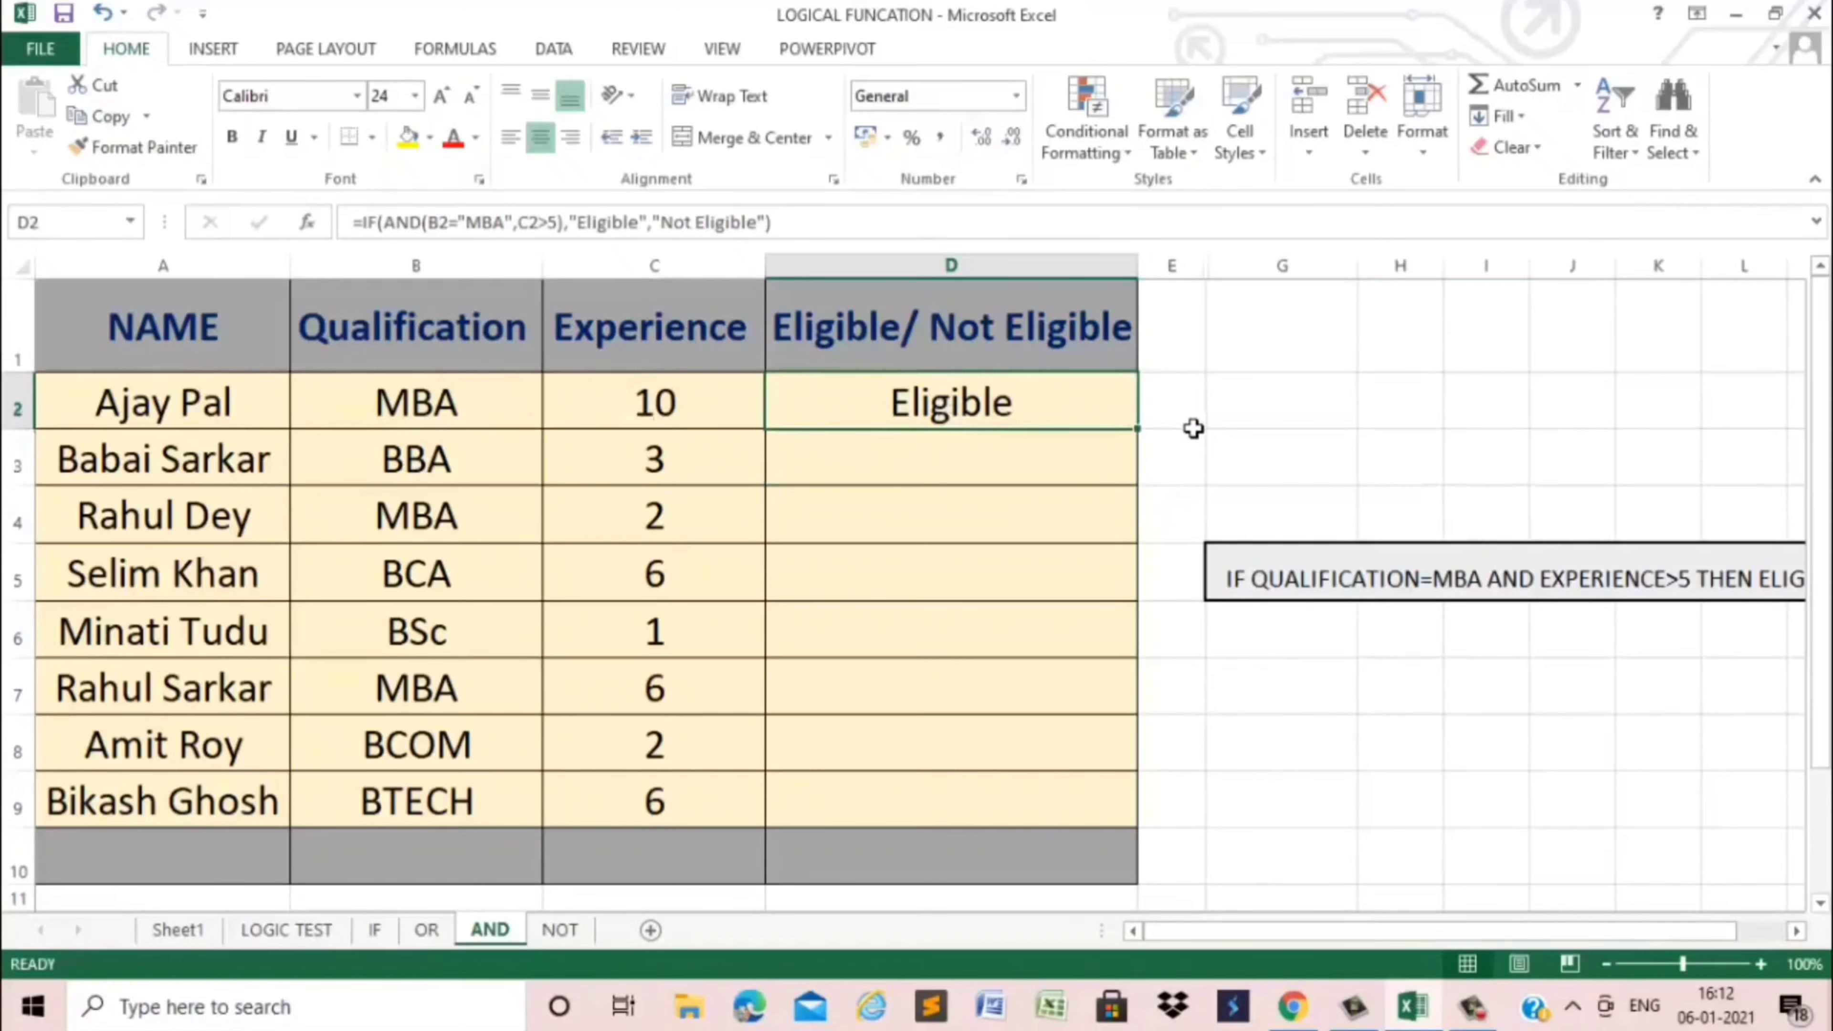
double_click(1153, 440)
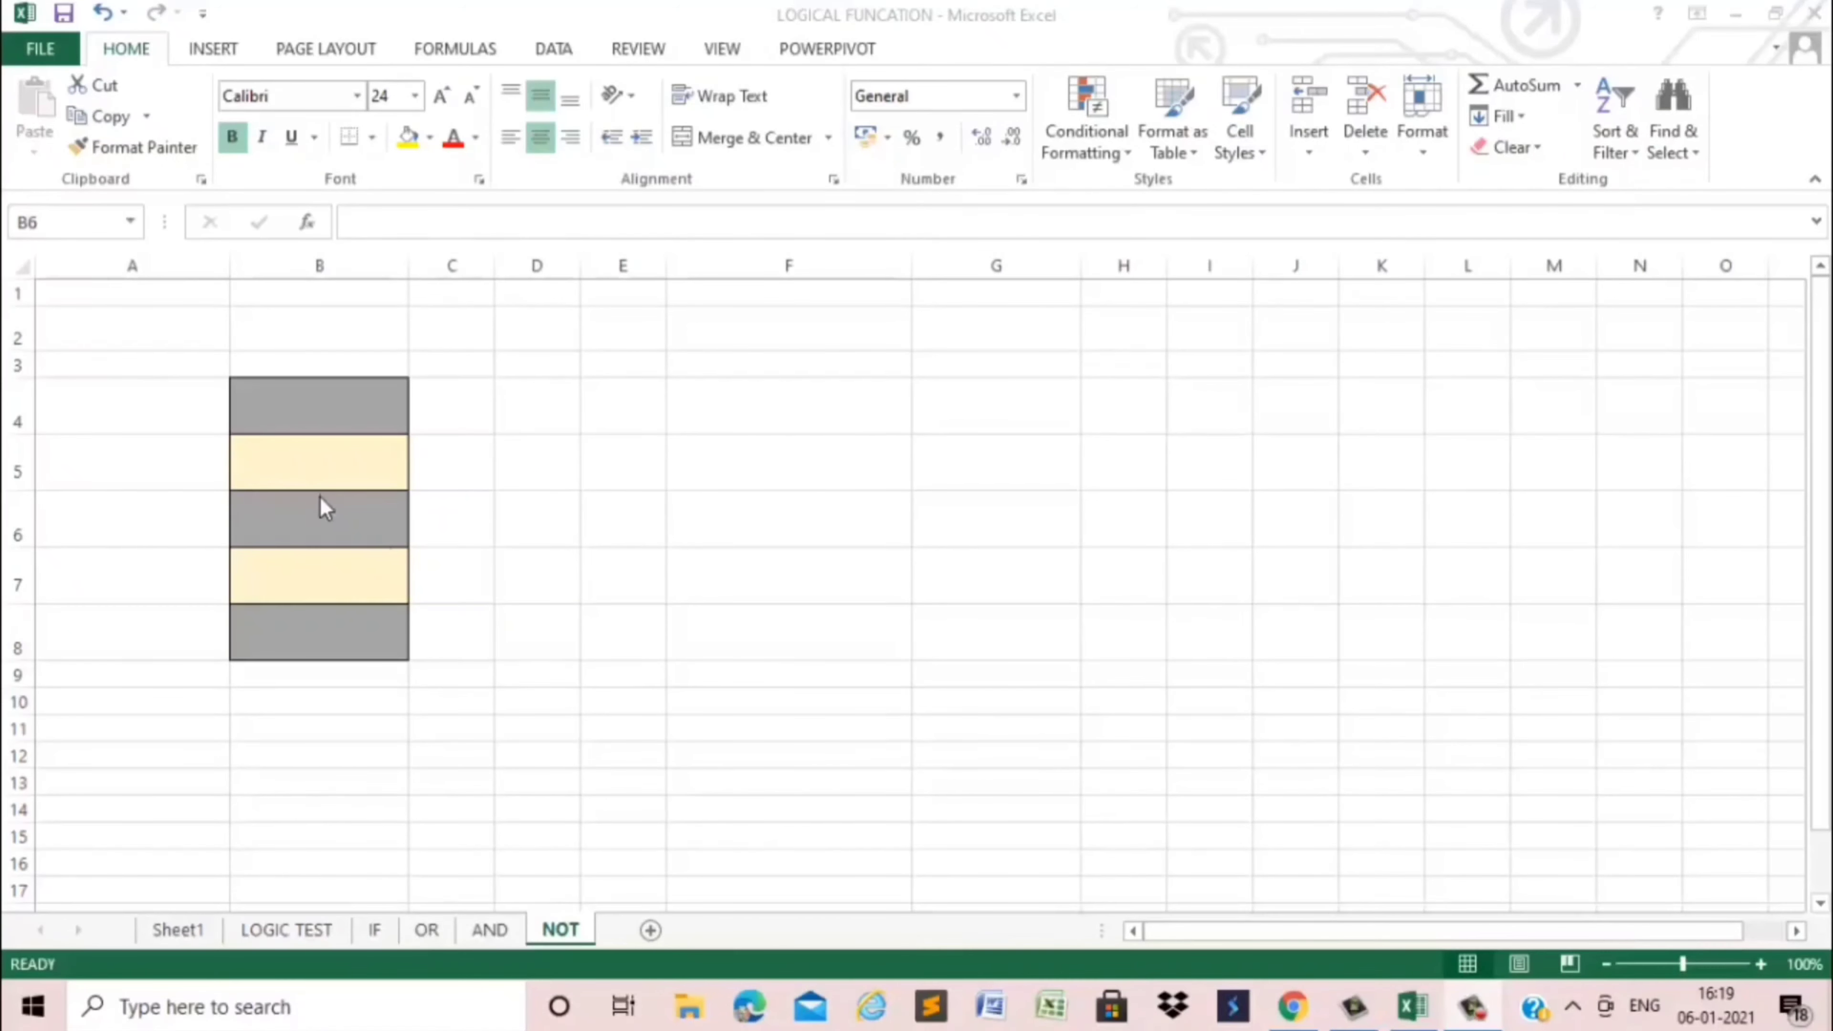
Step: Enter =1+1=2 in B6 so it shows TRUE
double_click(333, 518)
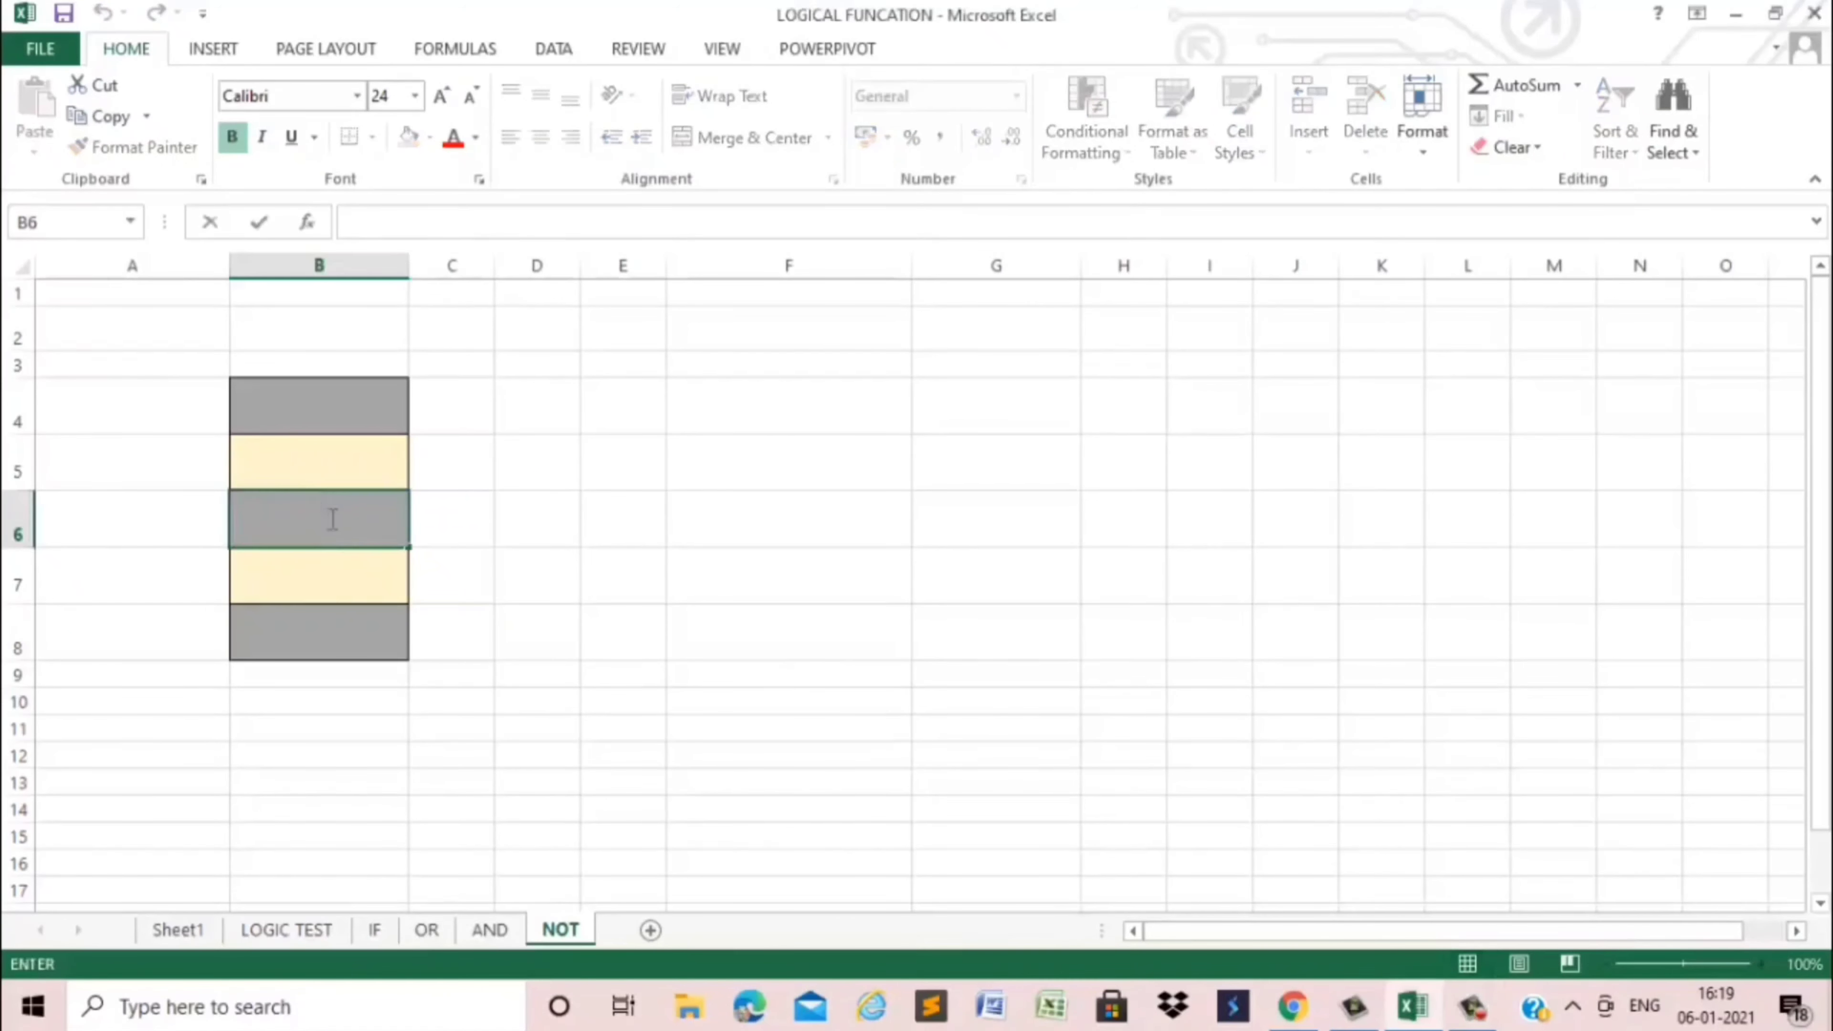
click(451, 566)
click(332, 520)
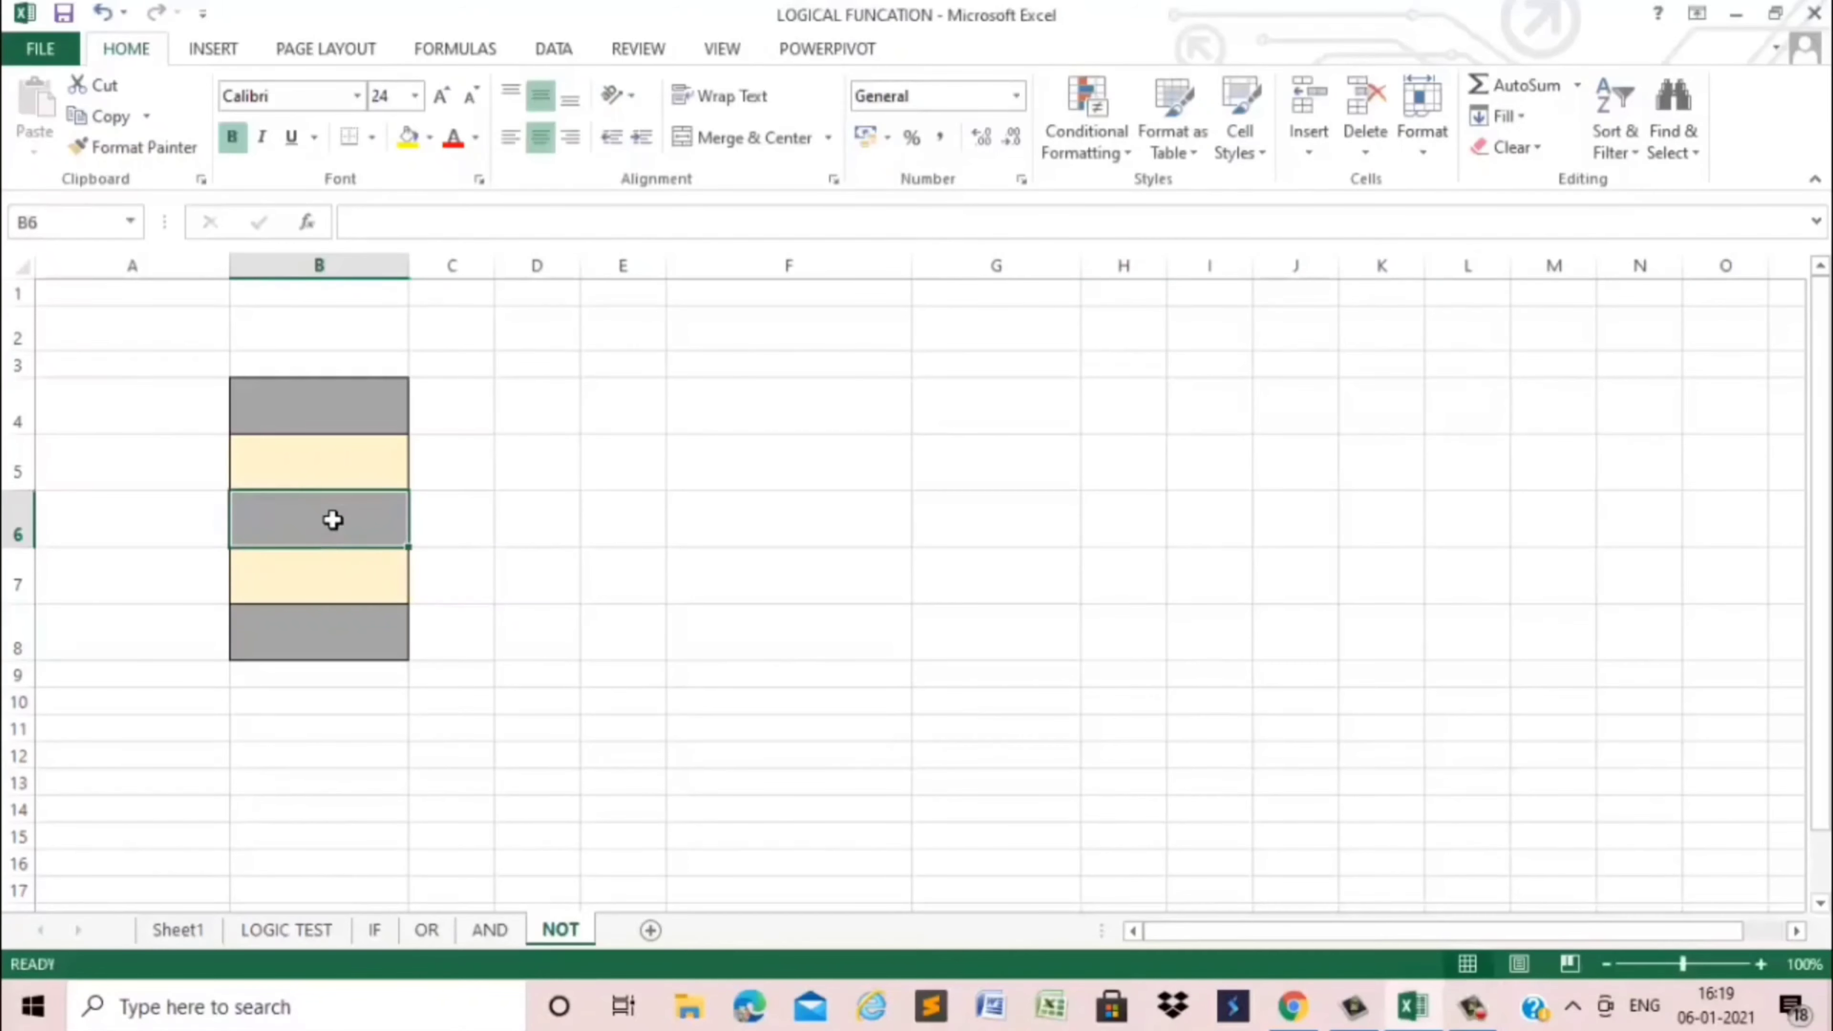
text(=)
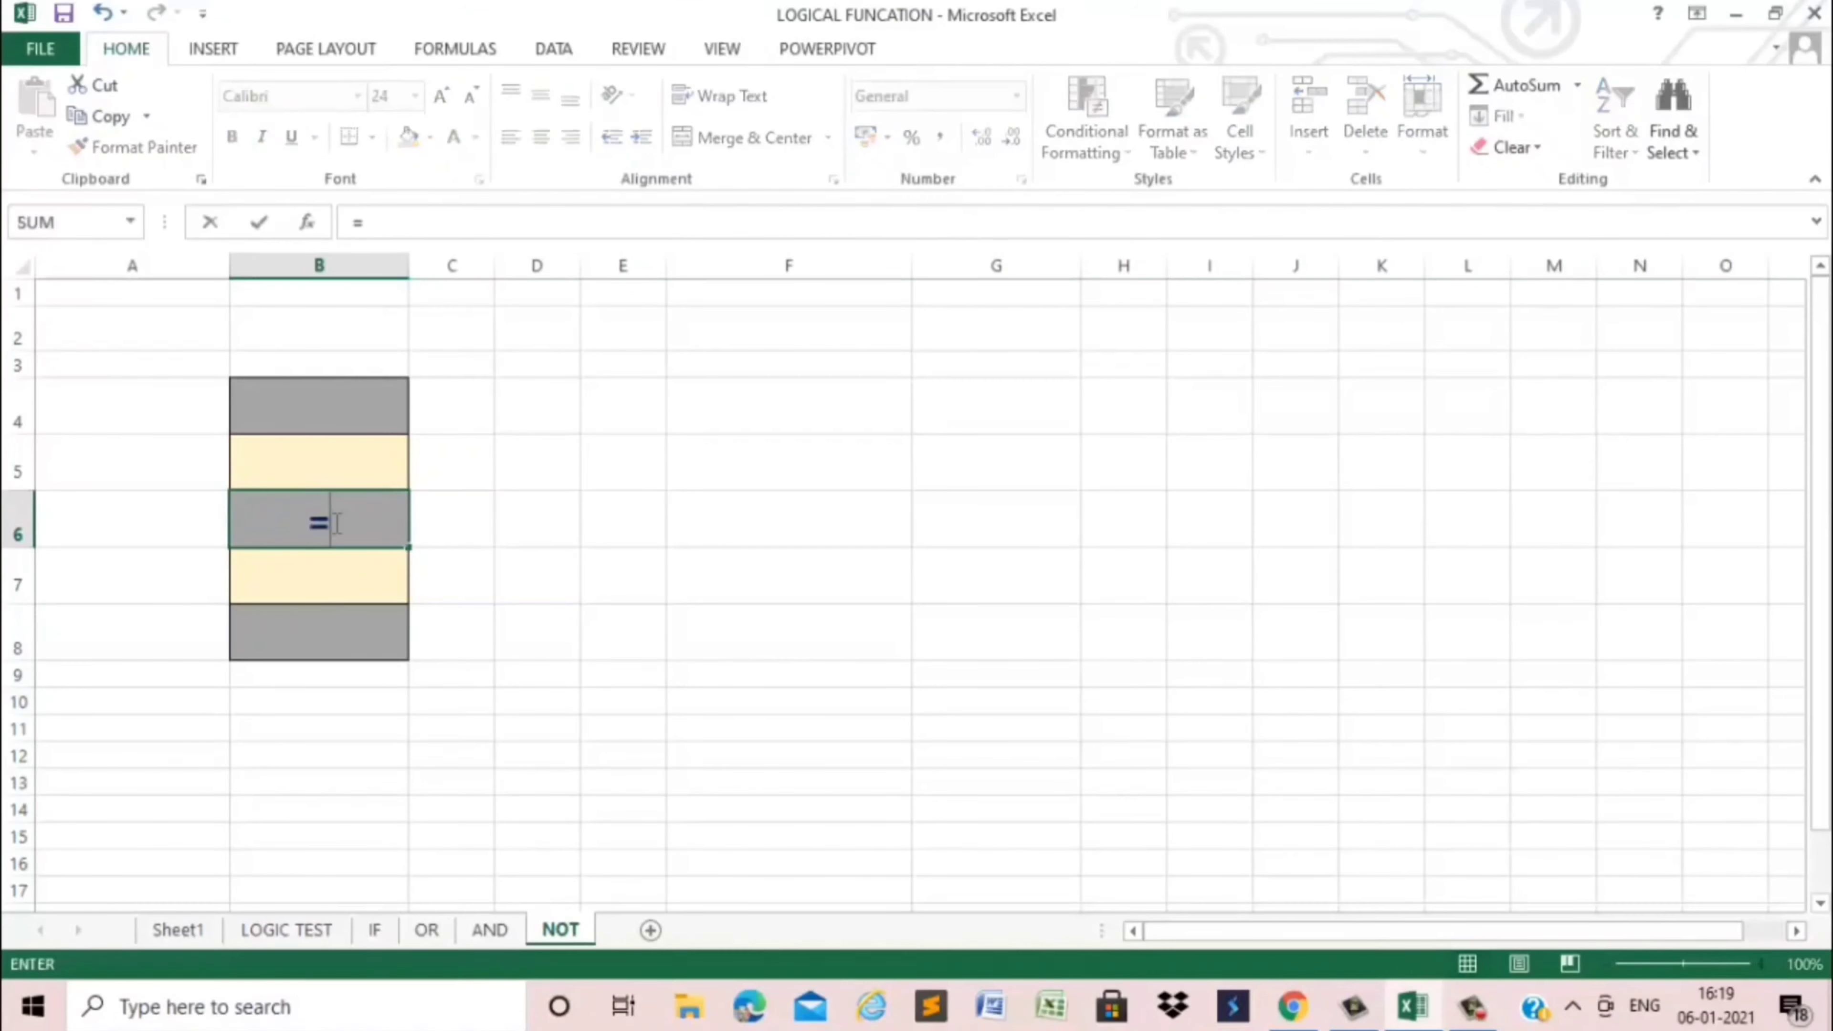
text(1)
text(+1)
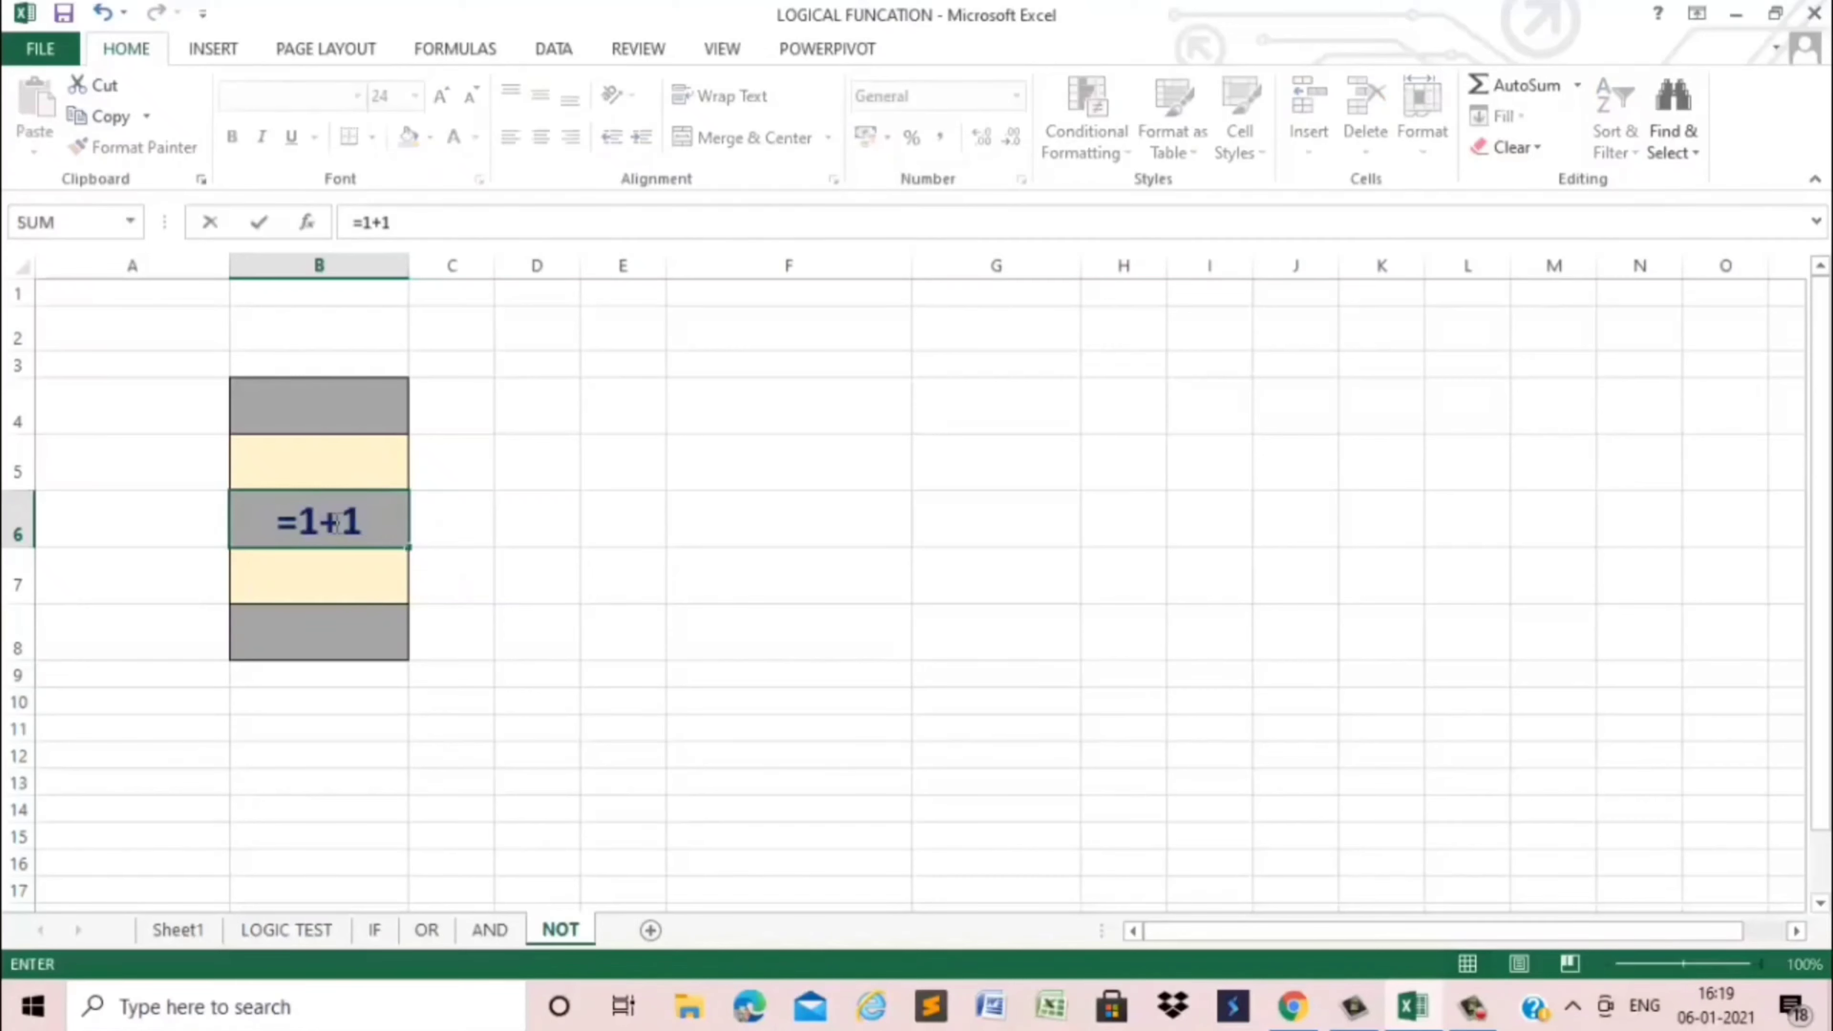
text(=2)
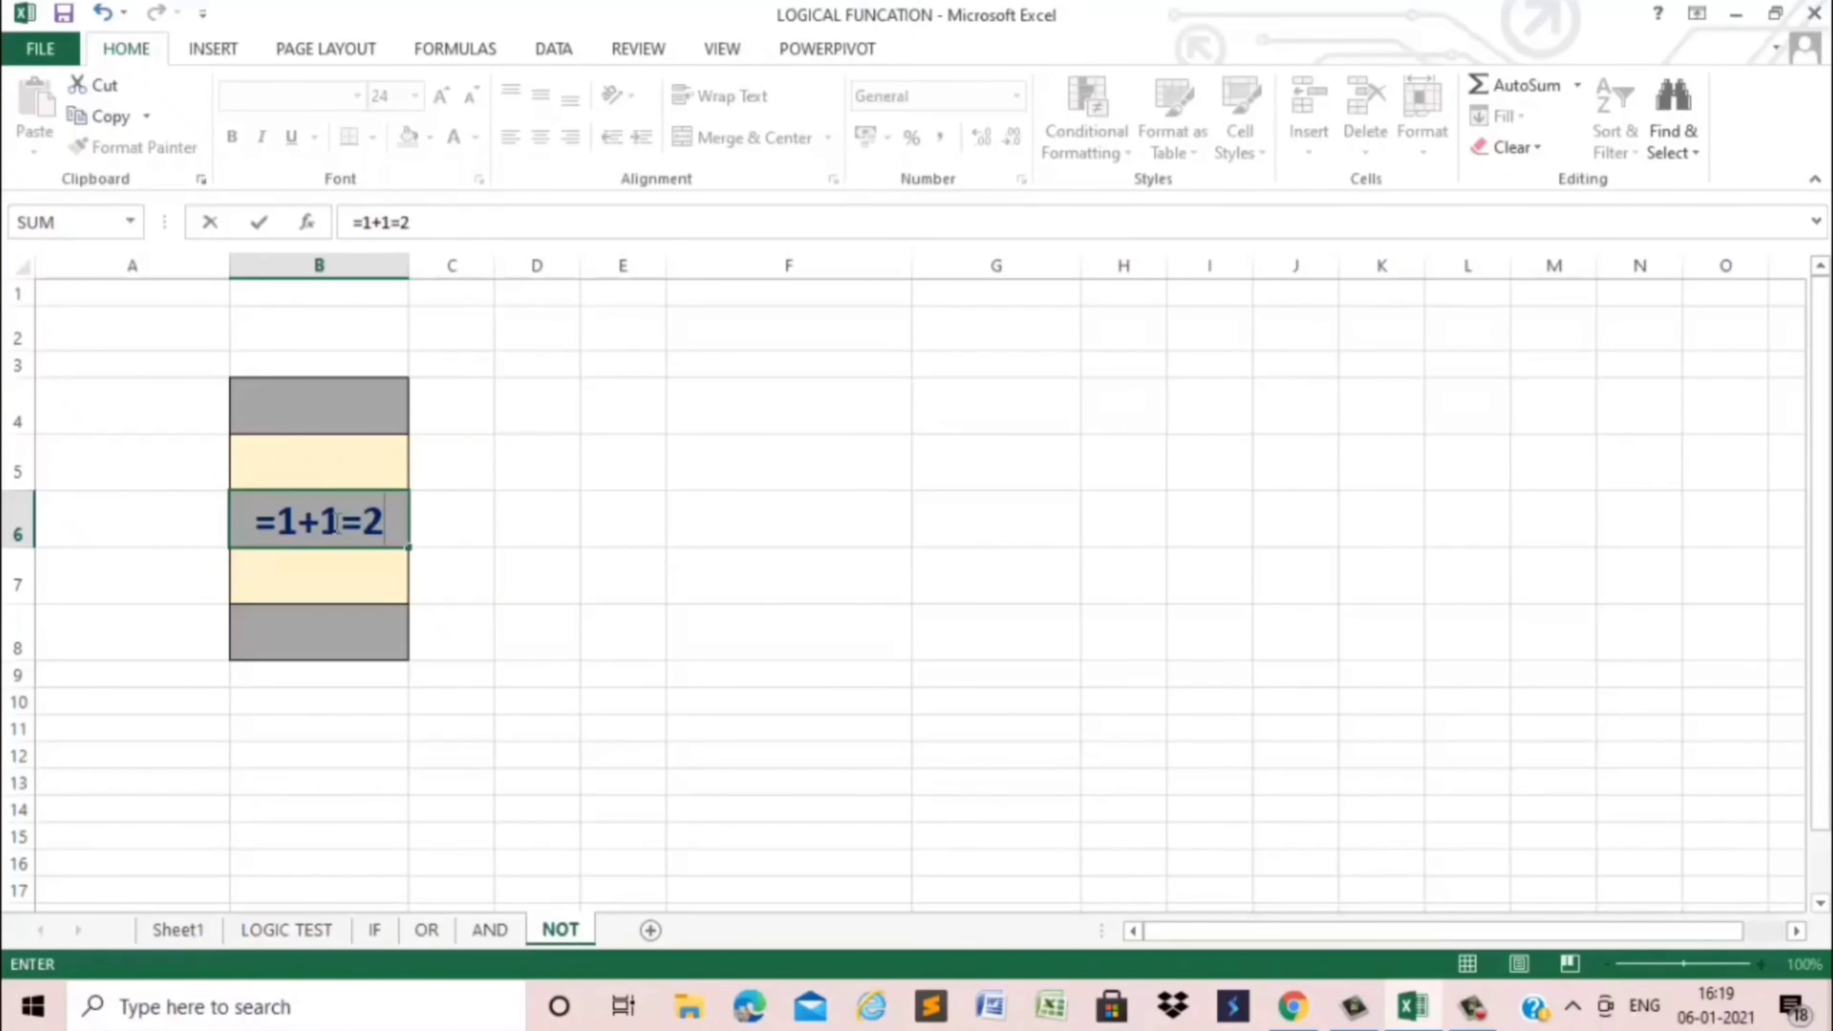
key(Return)
Step: Enter =not(1+1=2) in B8 so it shows FALSE
key(Down)
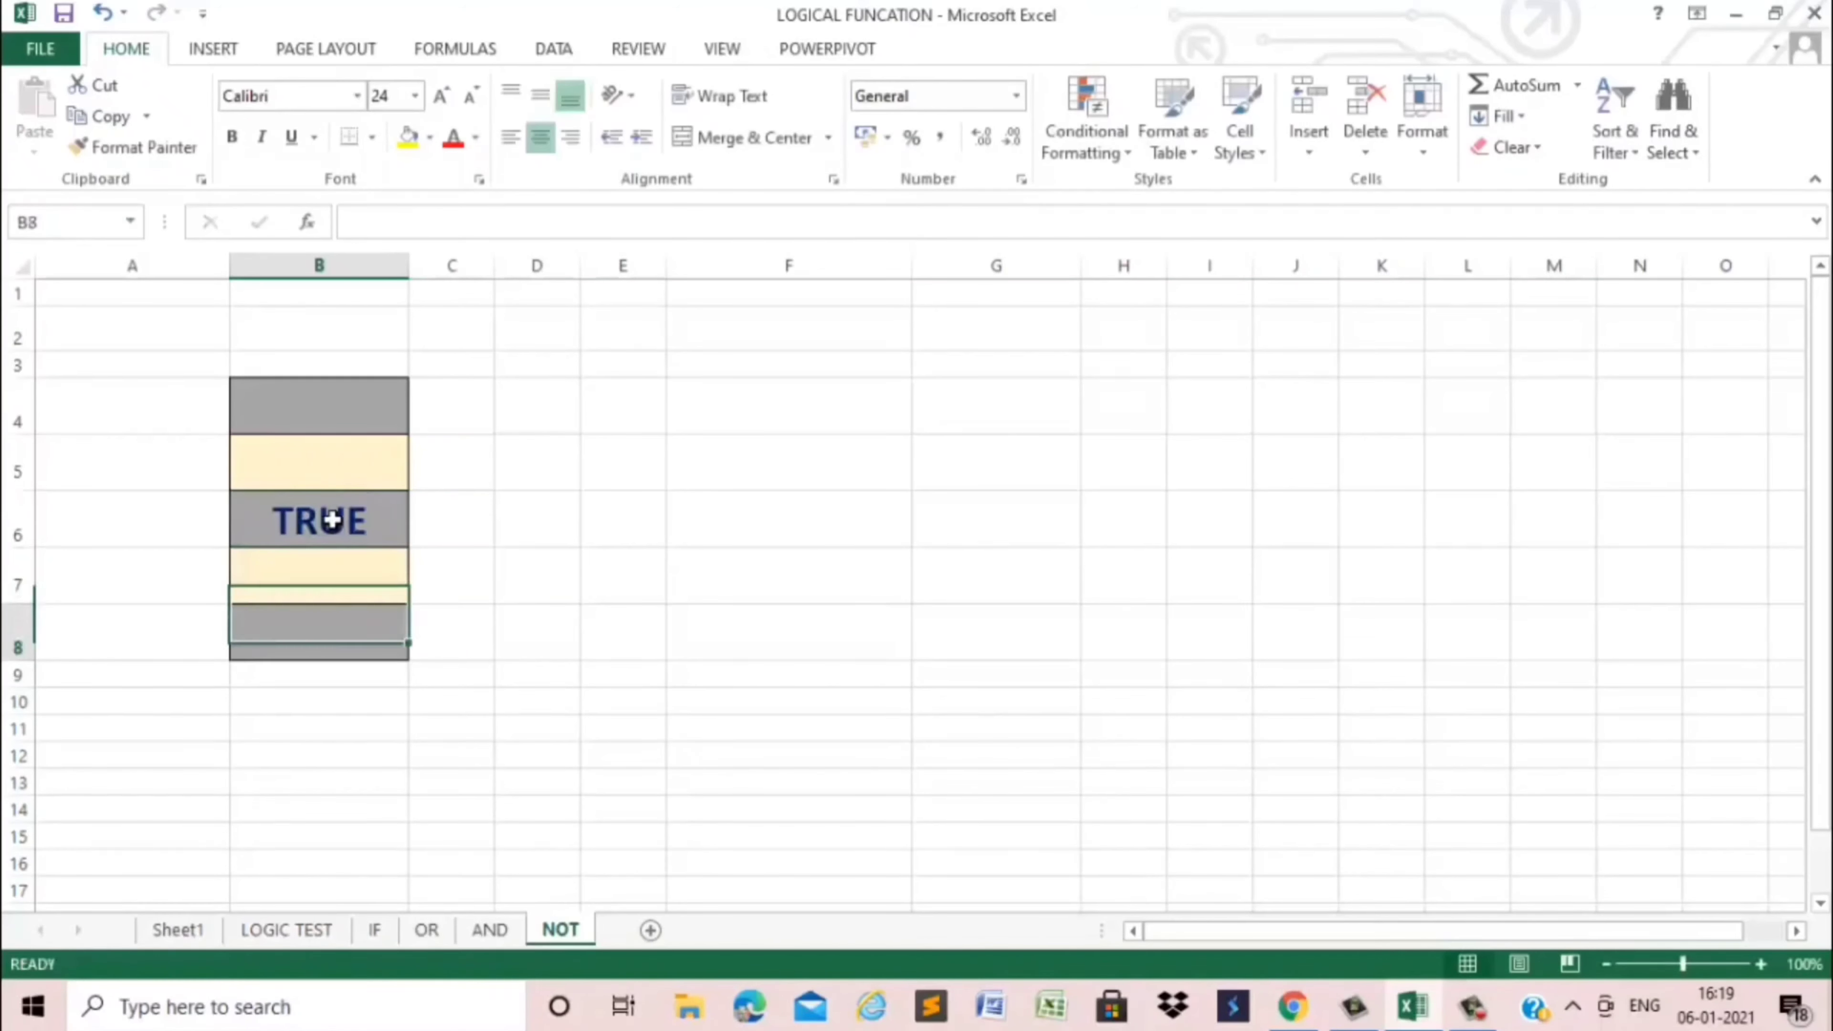
text(=)
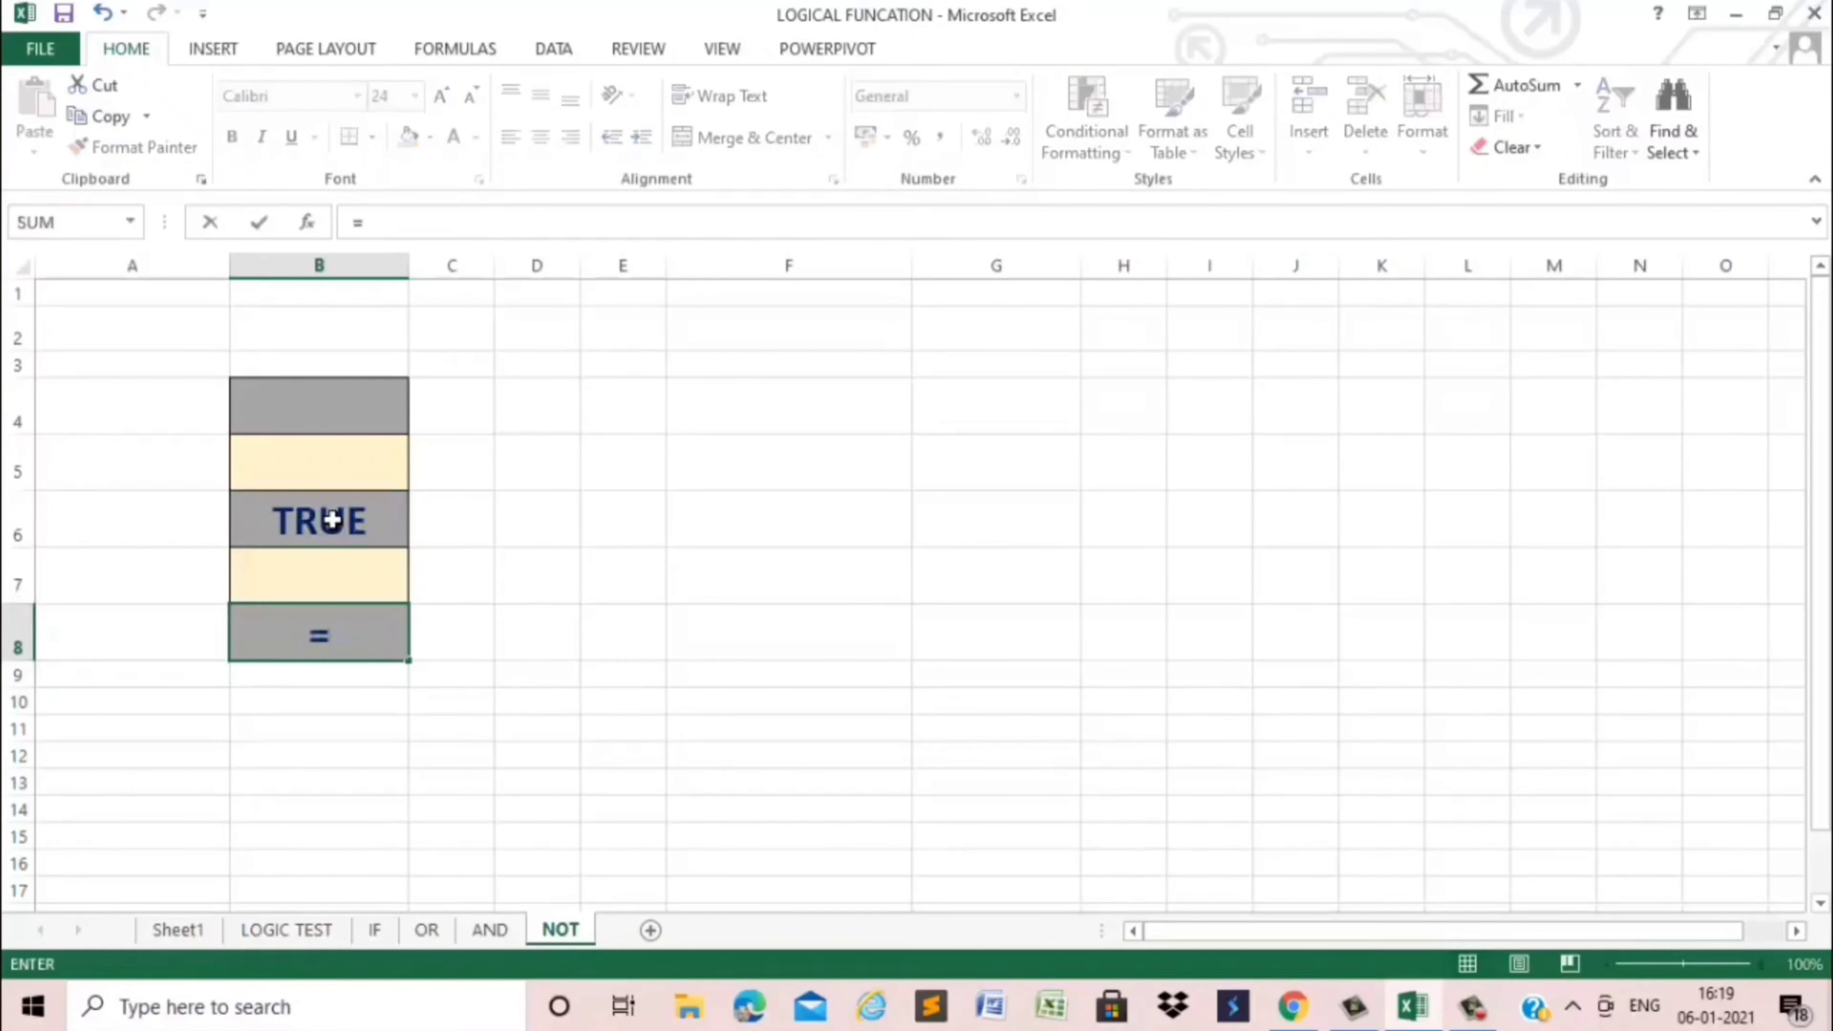
text(n)
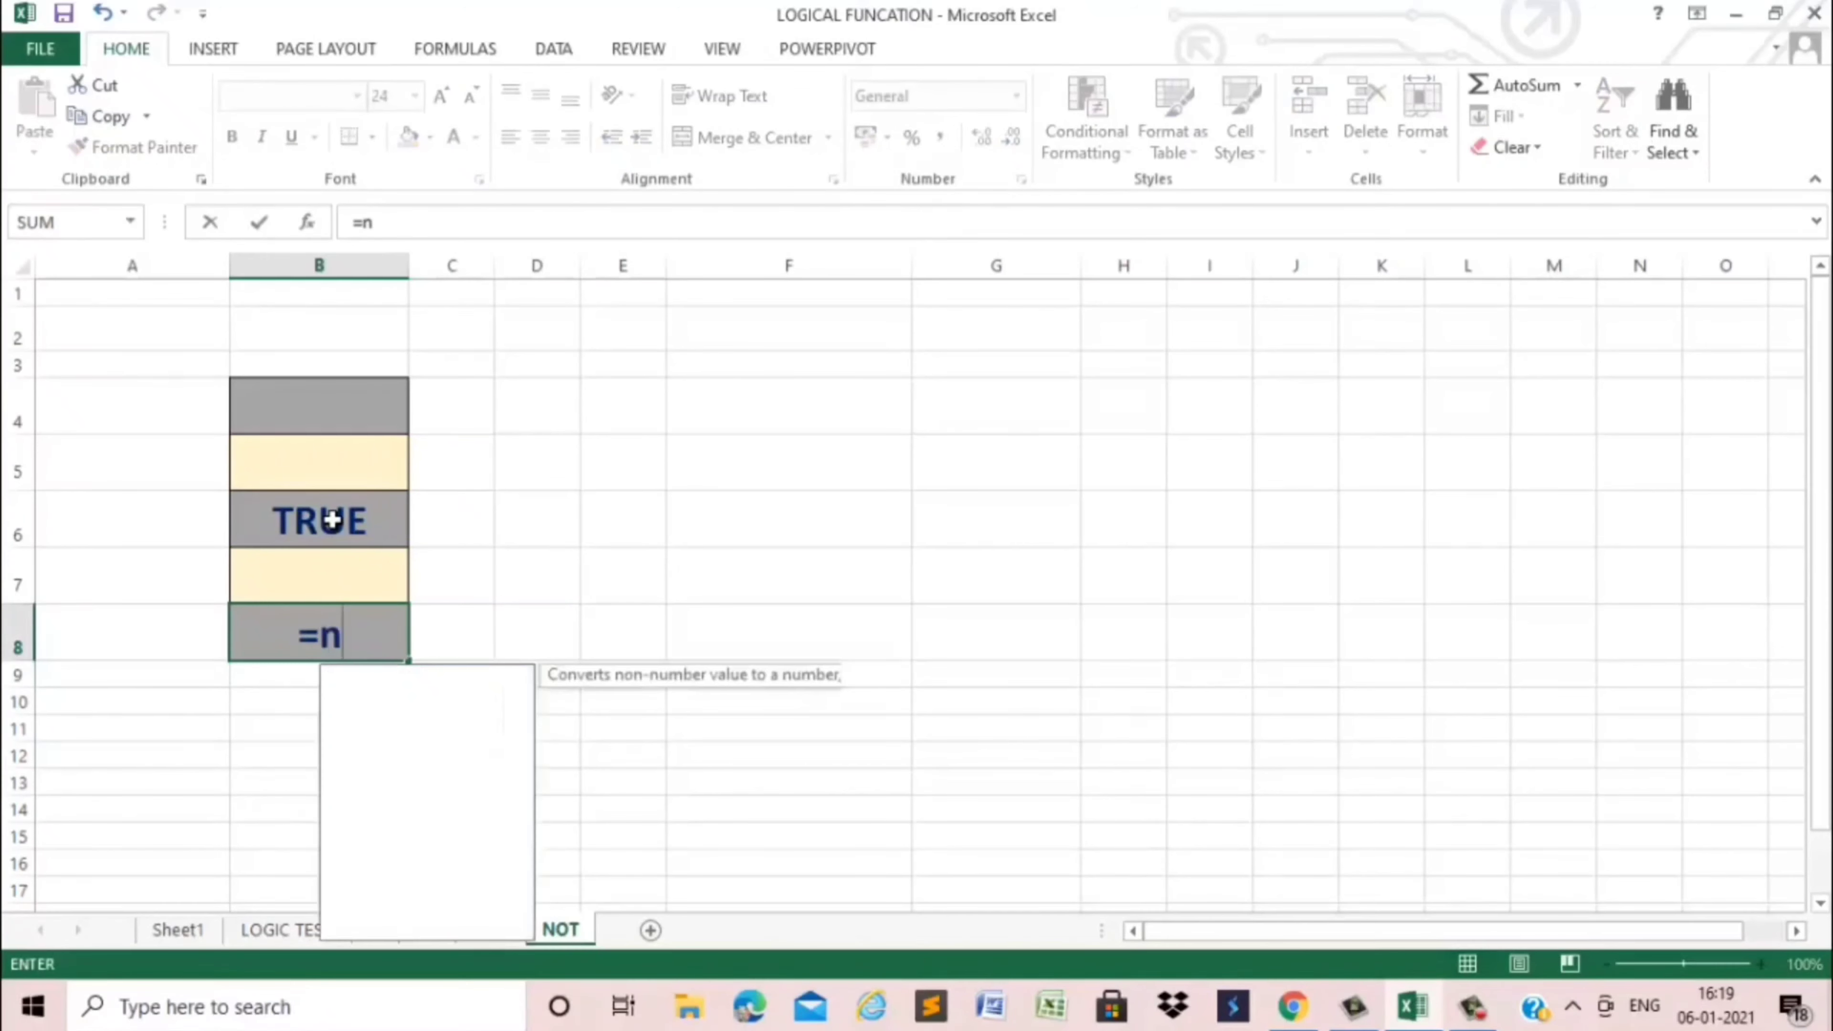
text(ot)
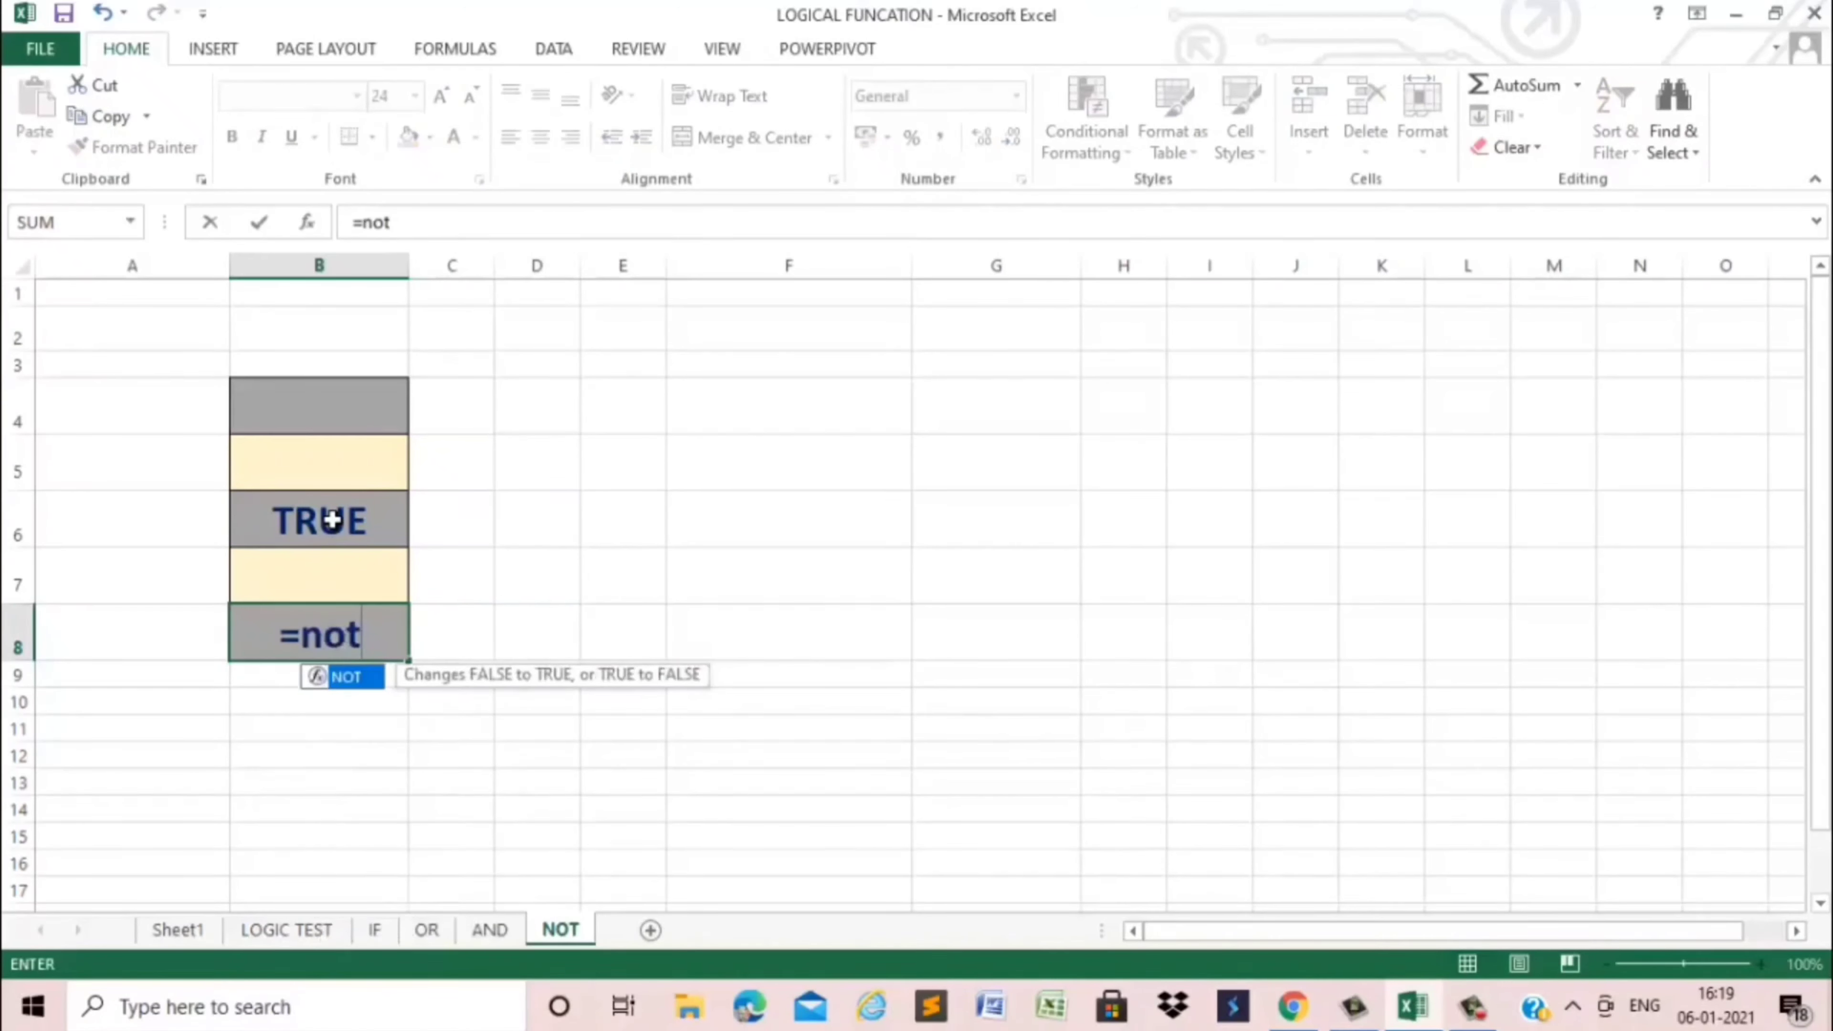
text((1+)
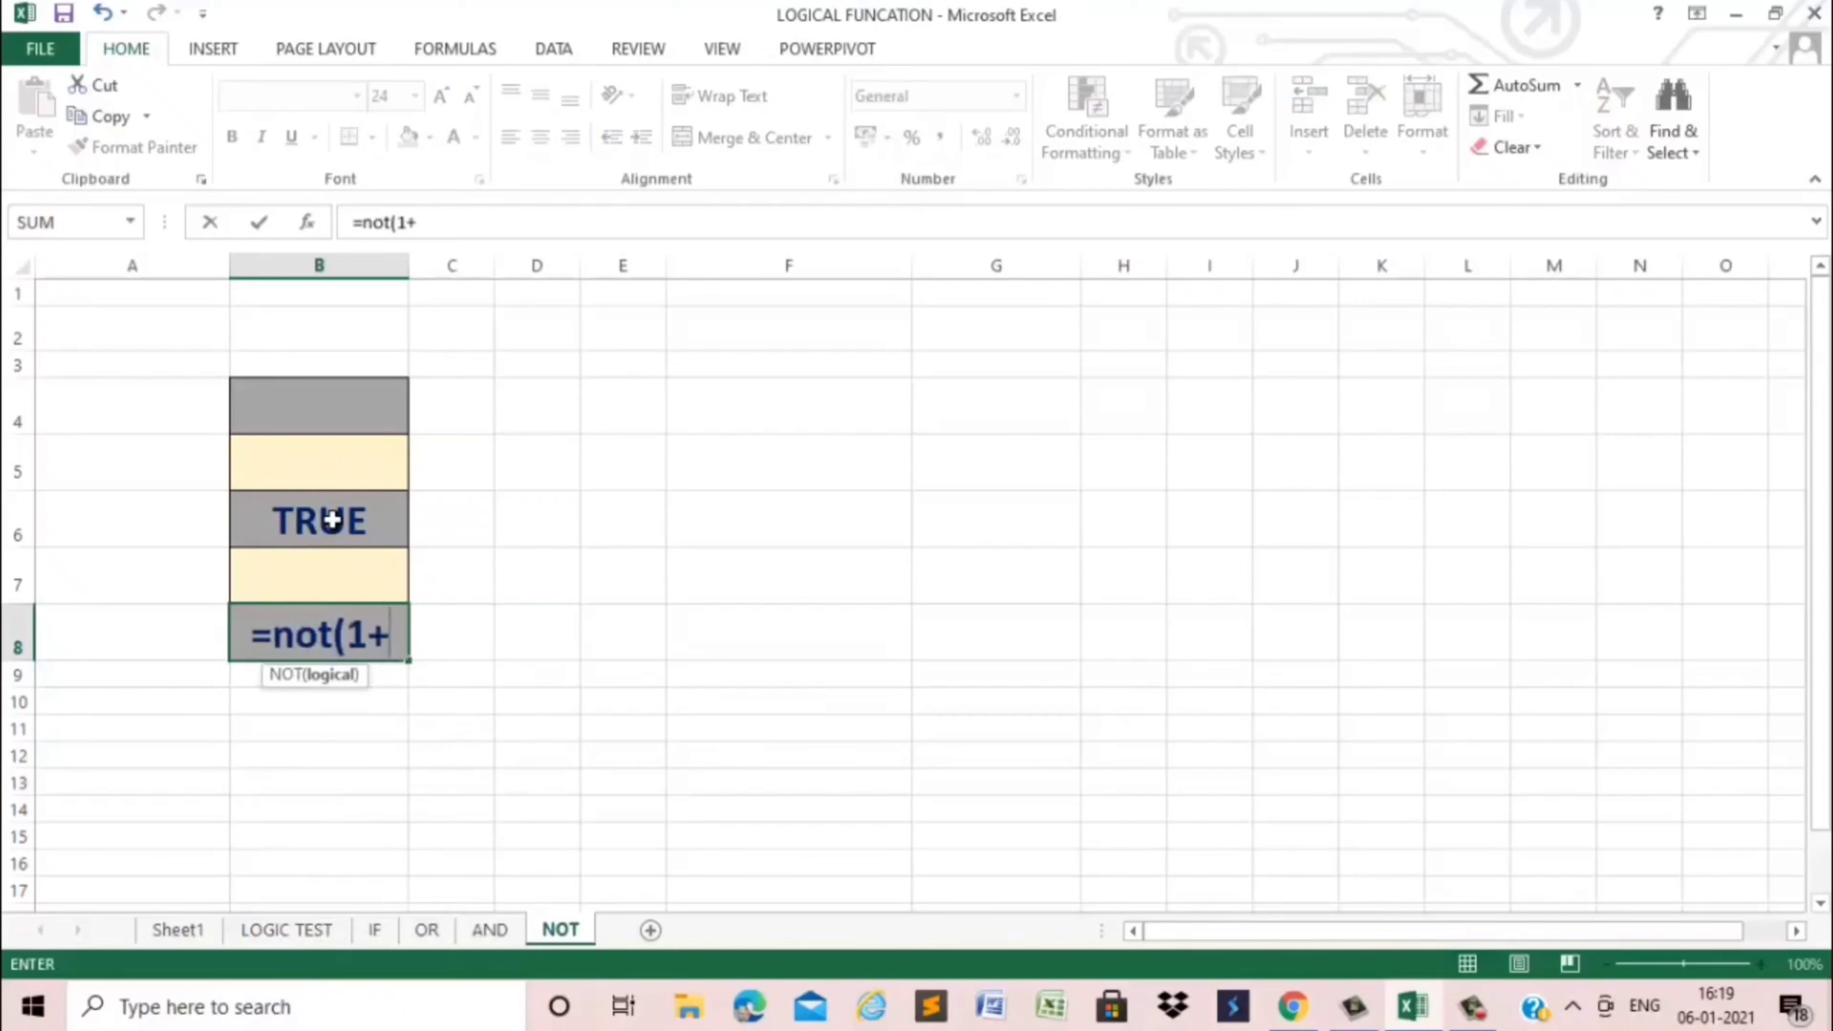
text(1=)
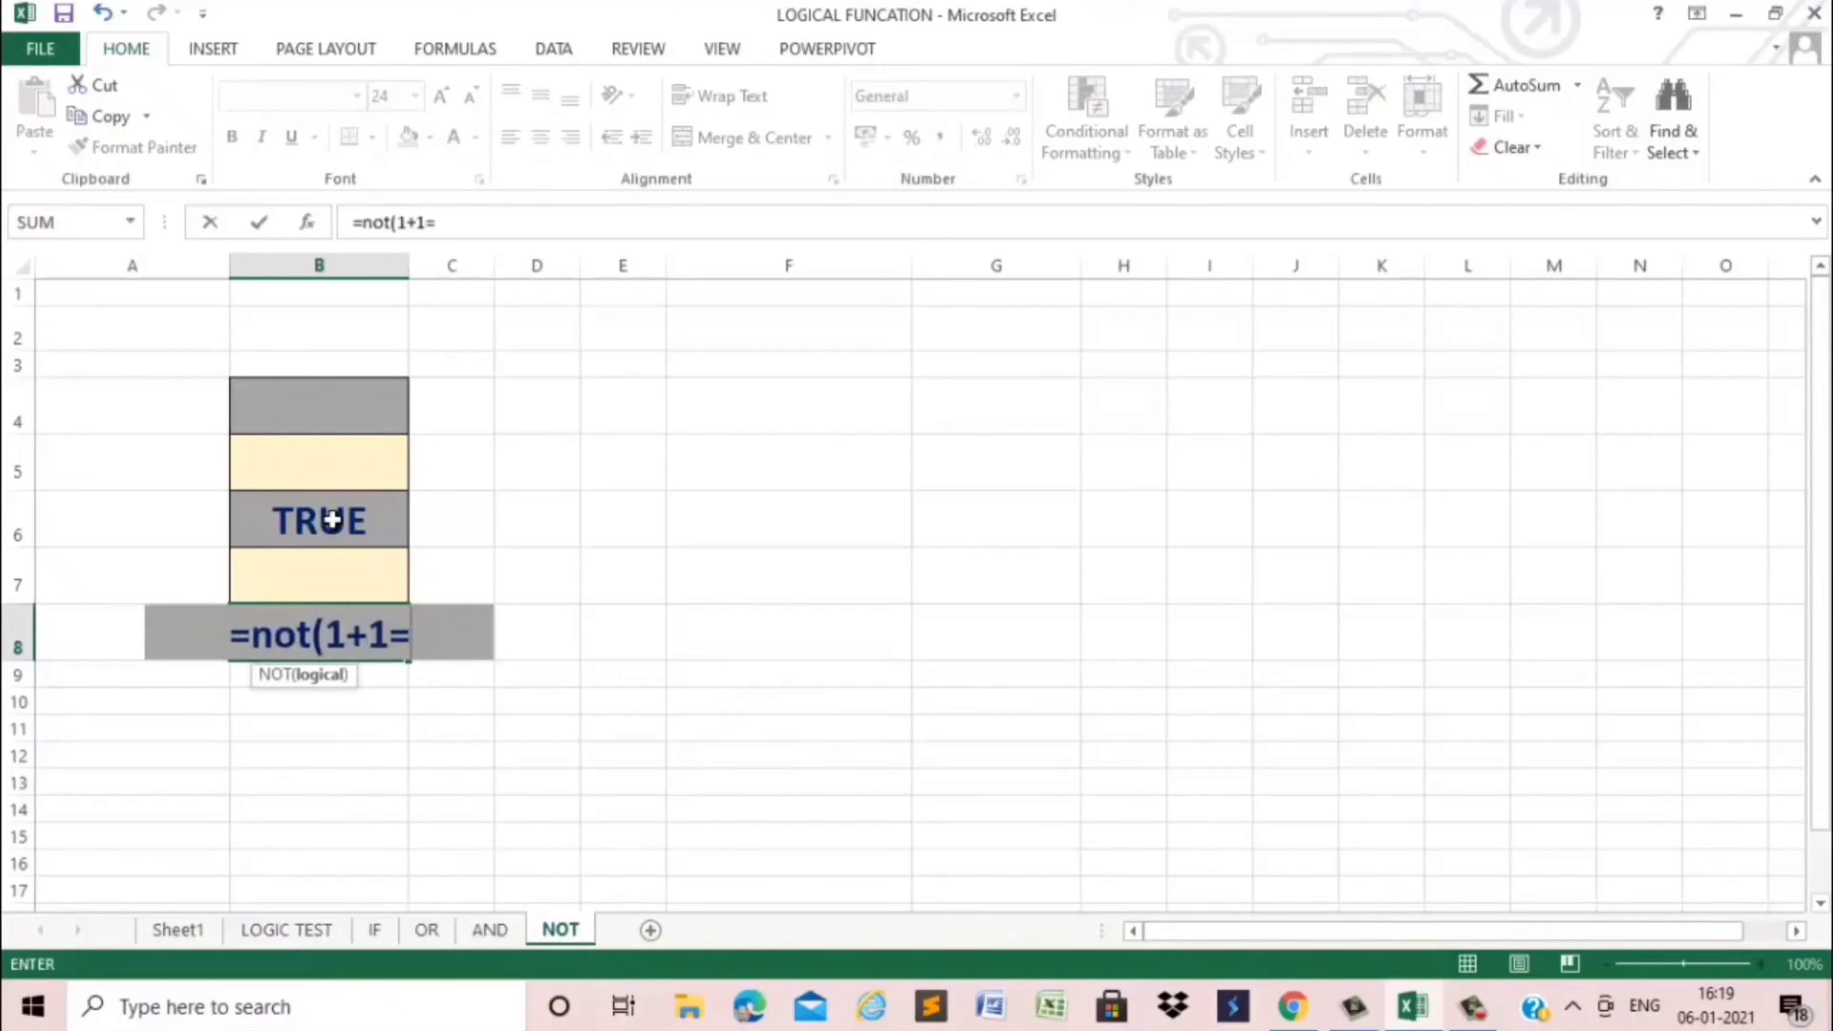
text(2)
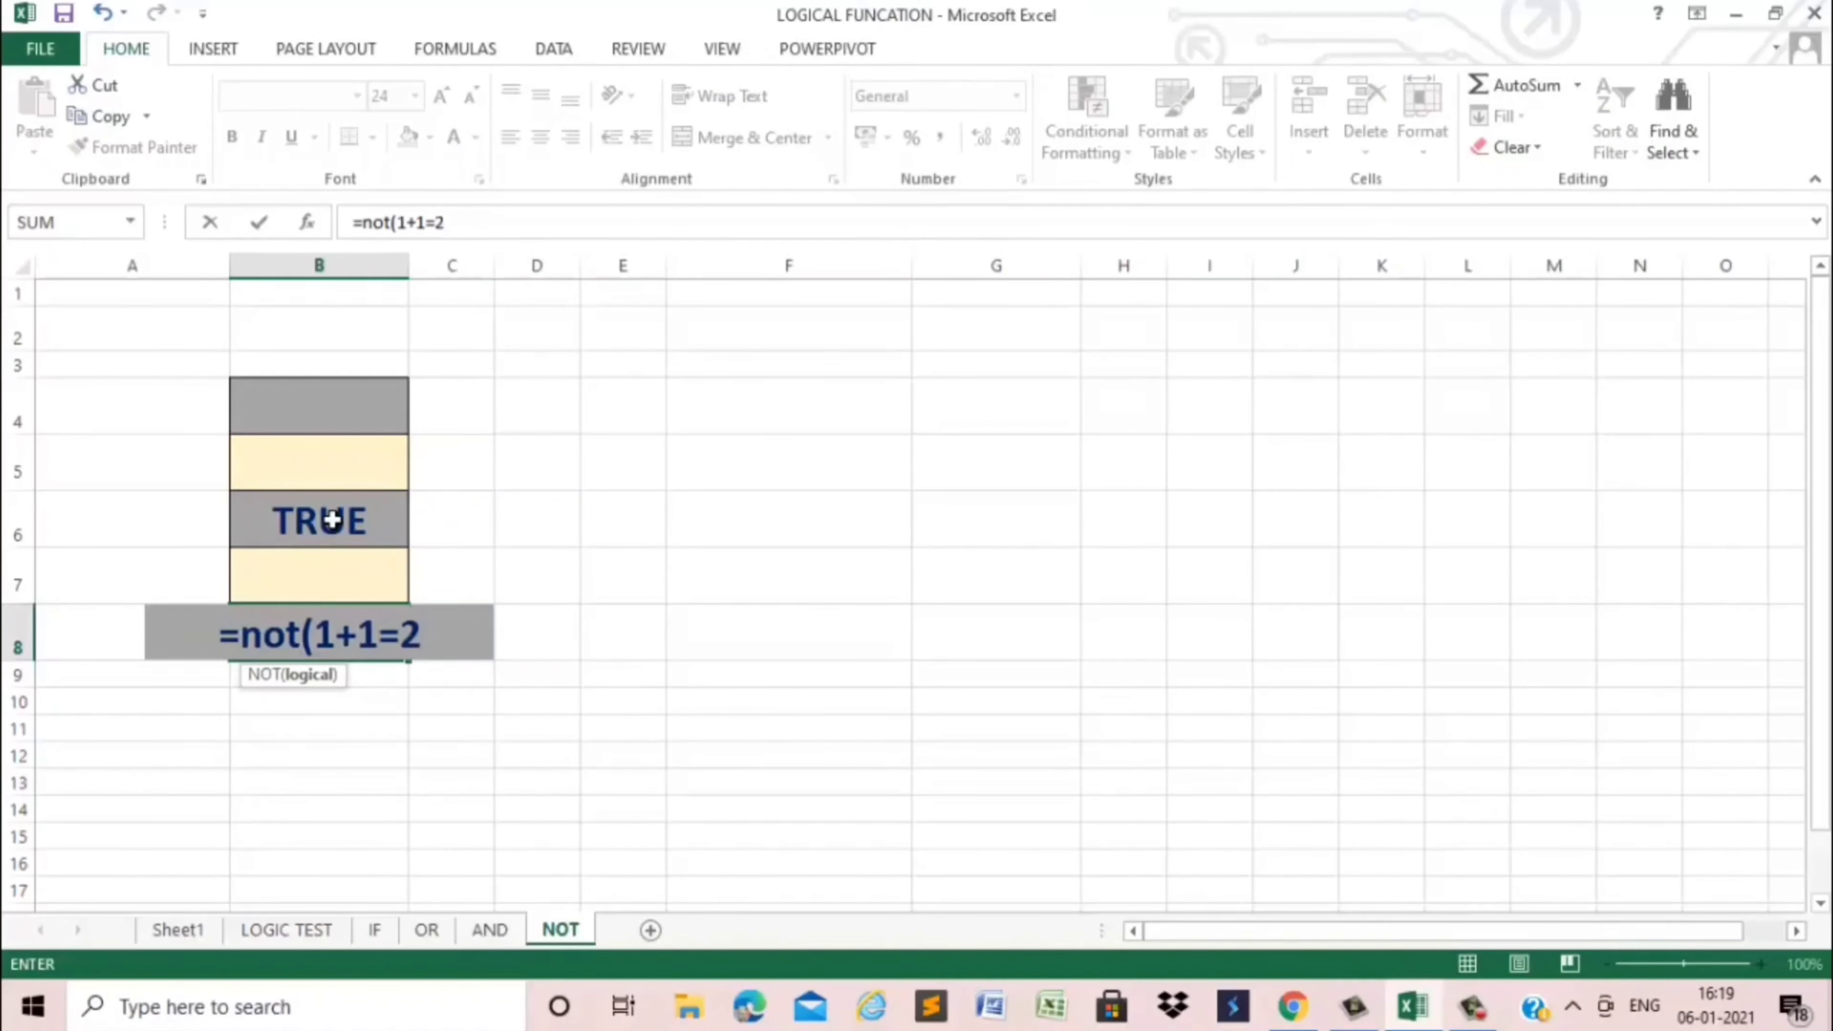
text())
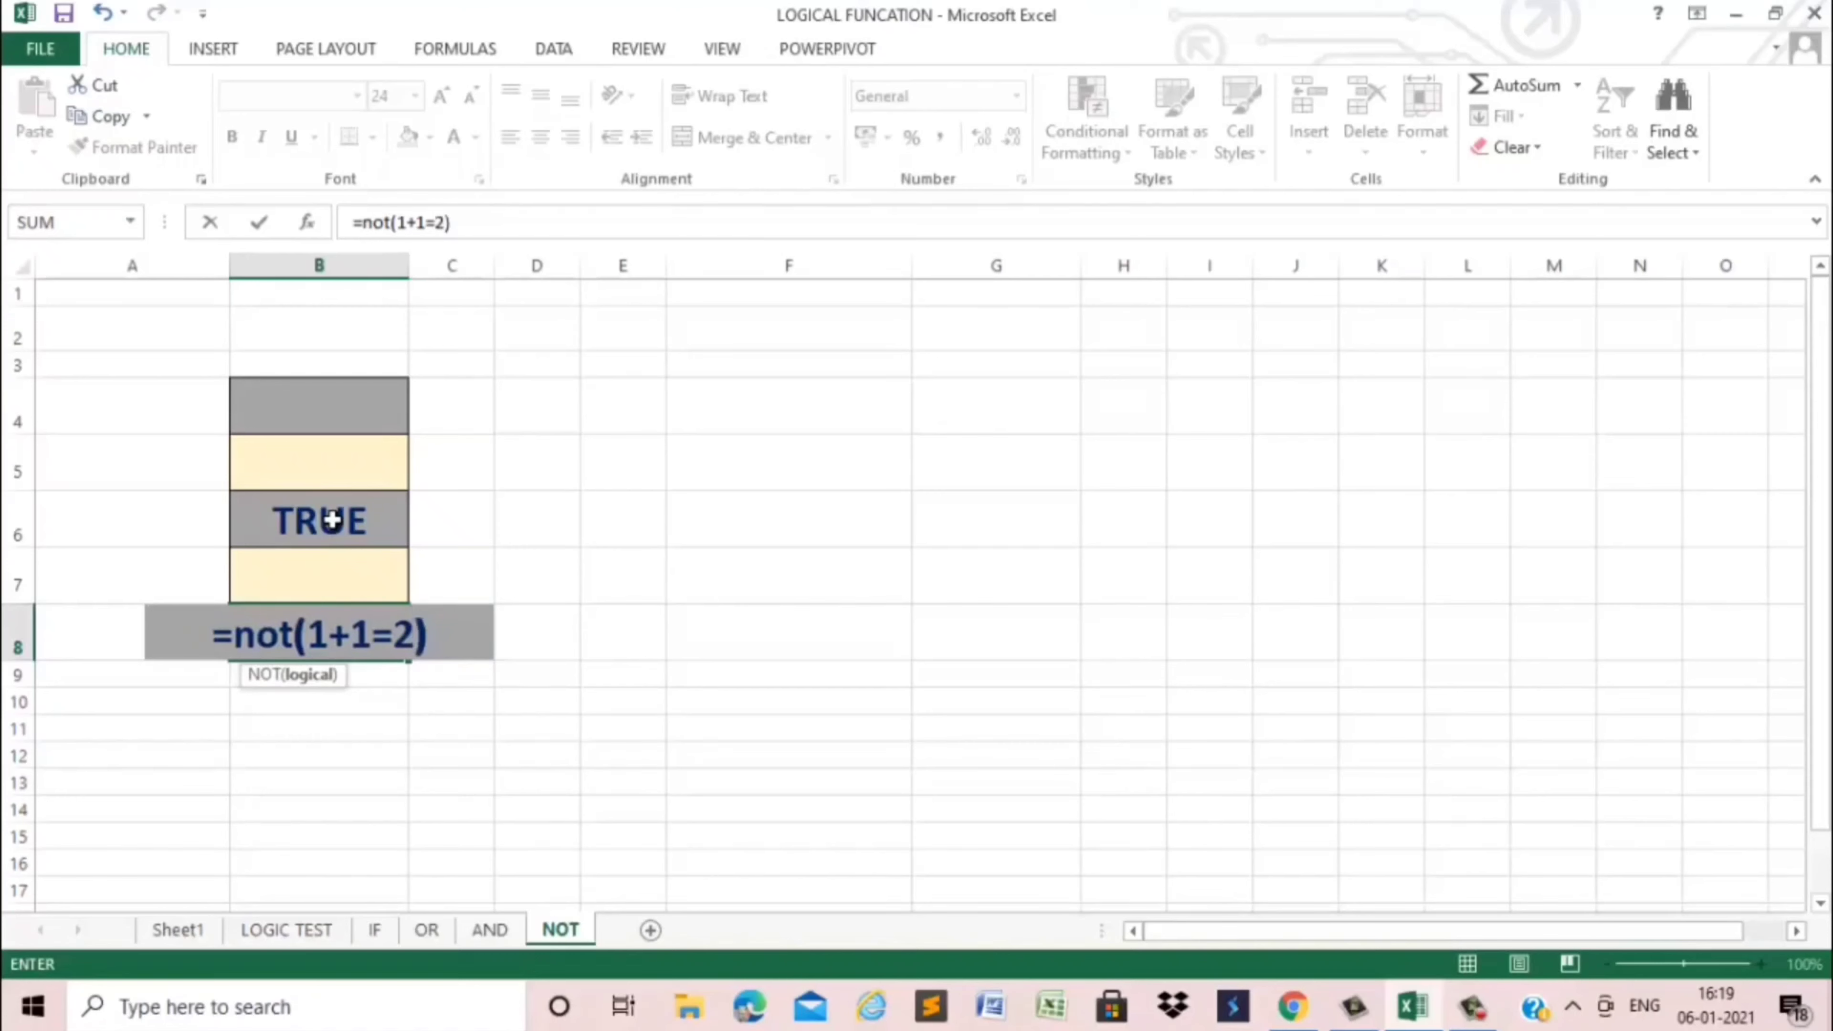
key(Return)
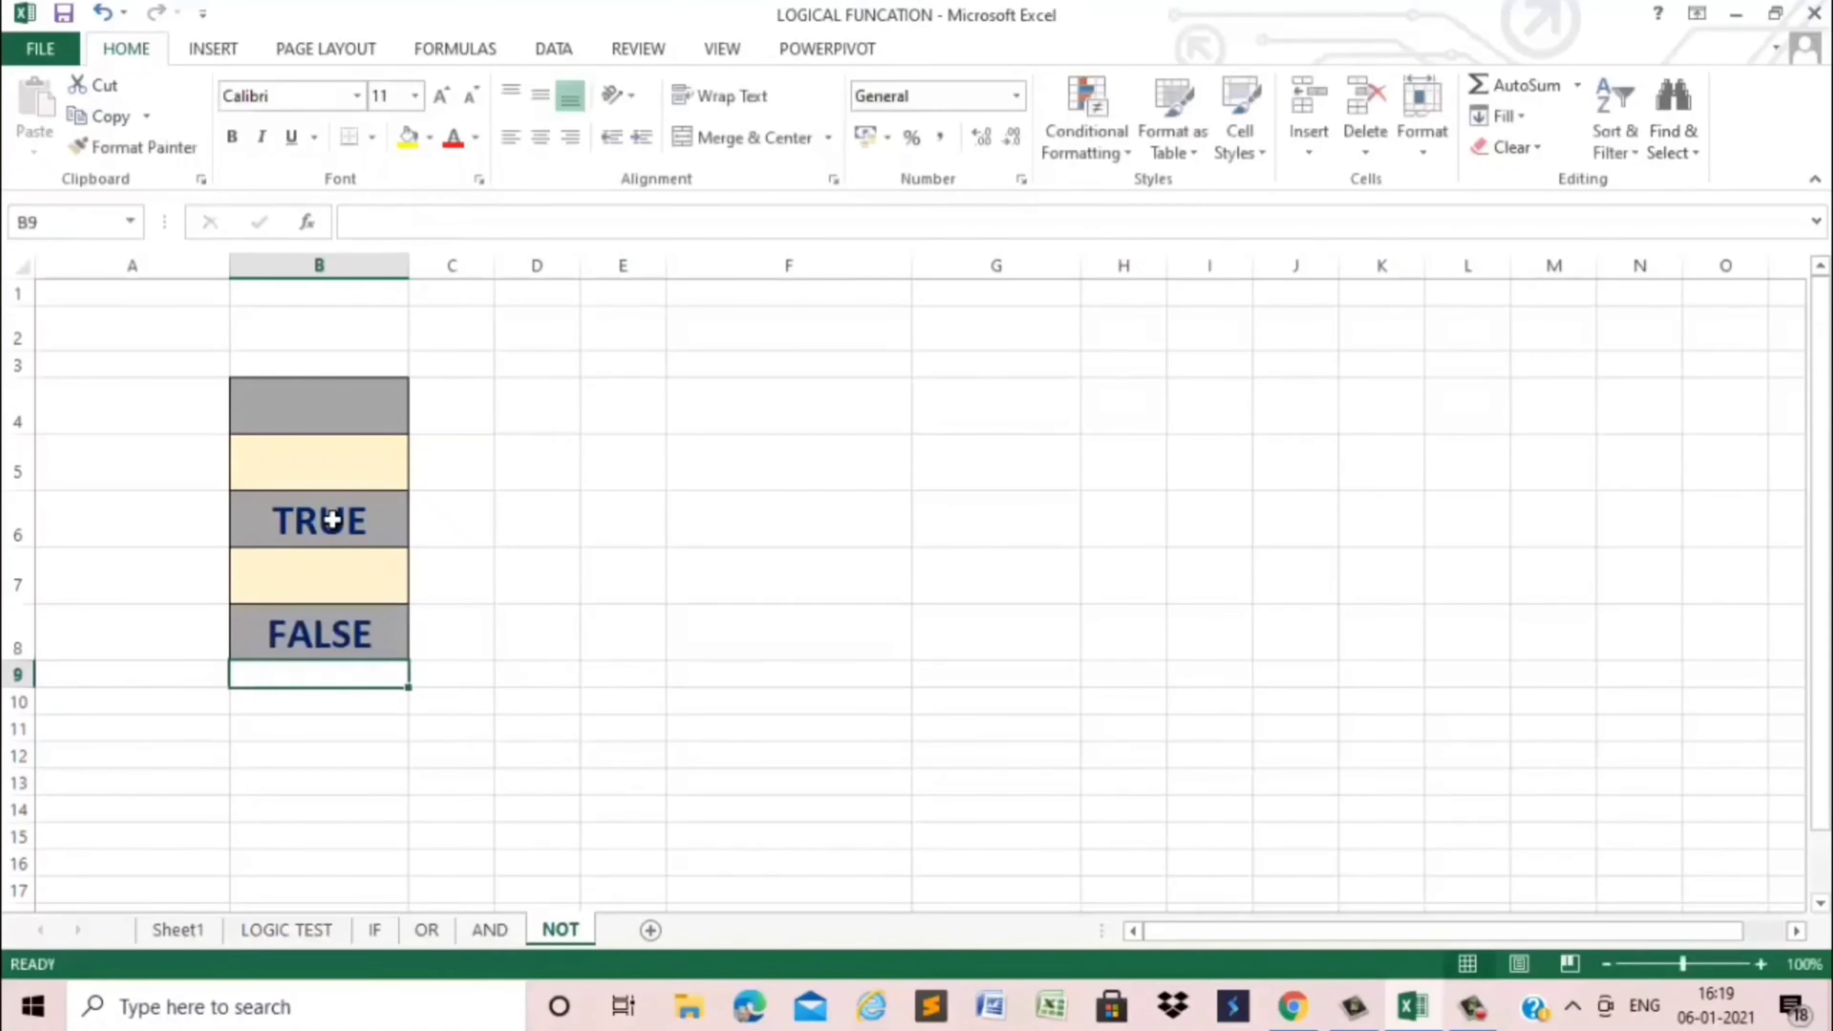